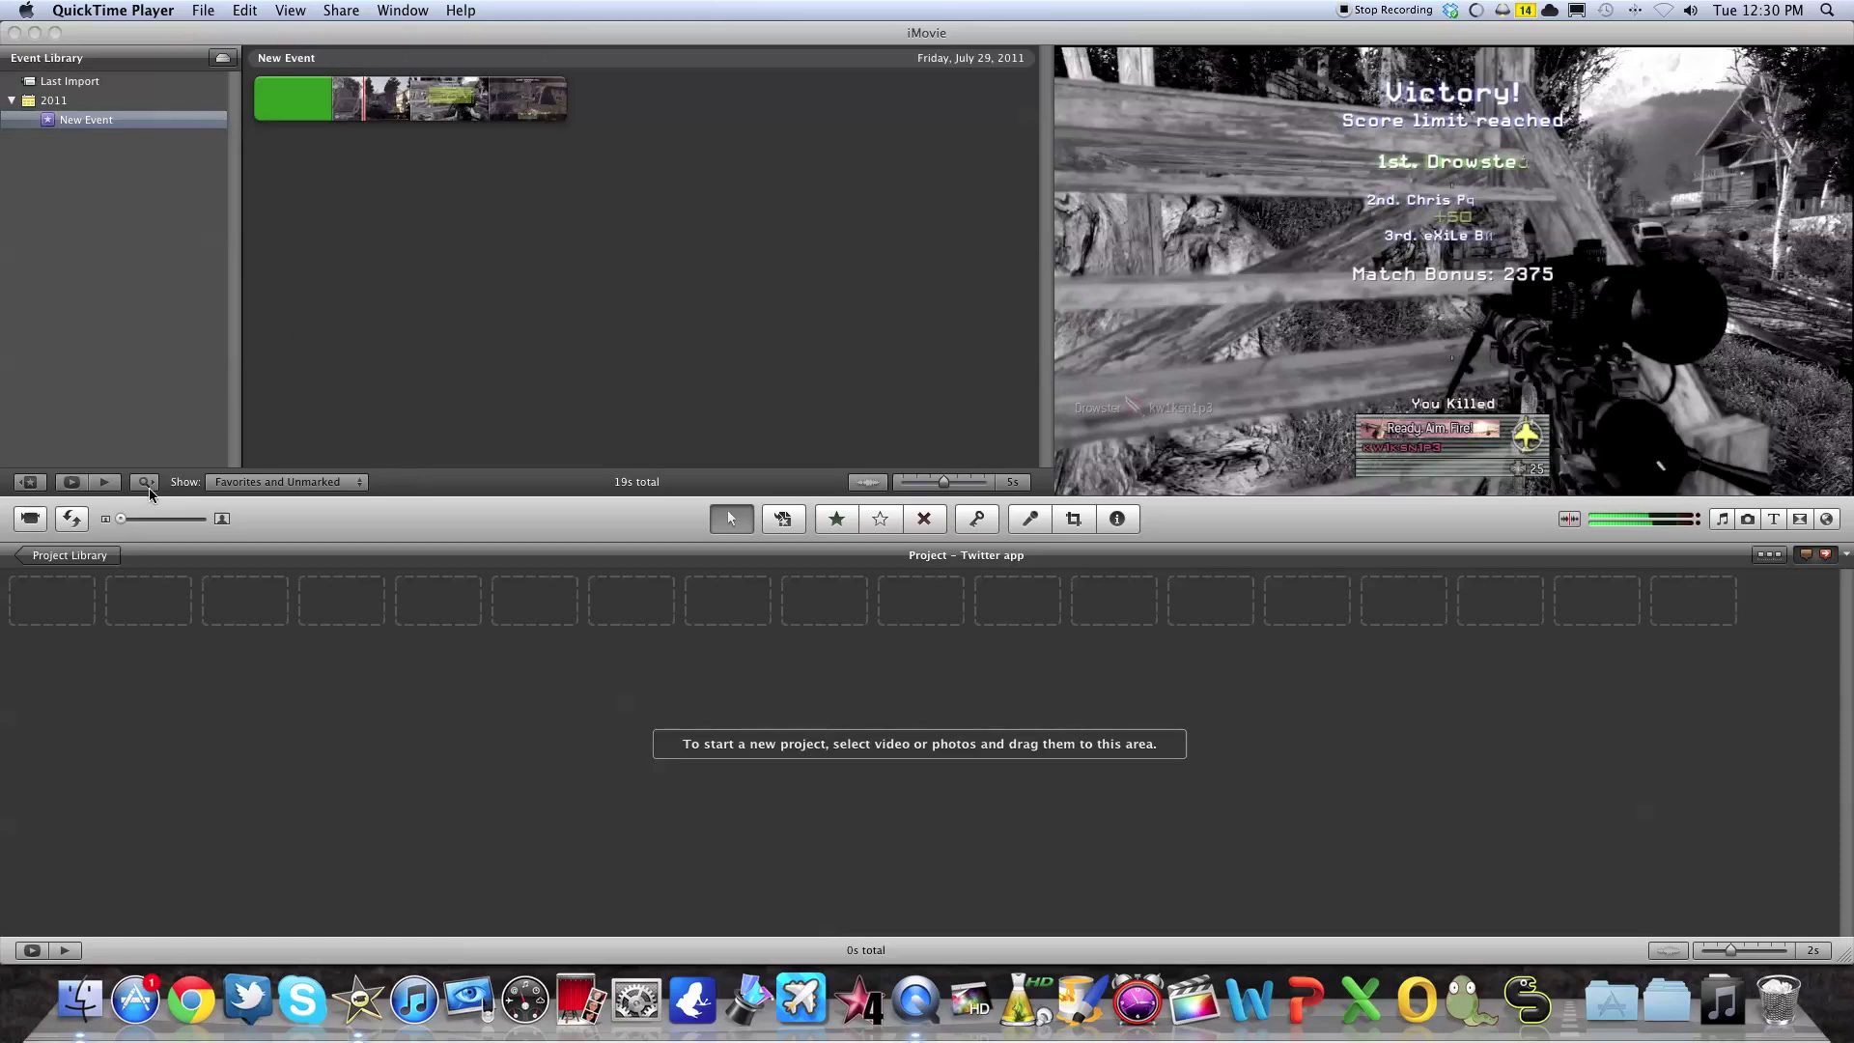
Swap the Event and Project areas and back, mute sound, preview the event, and start a new project.
click(70, 519)
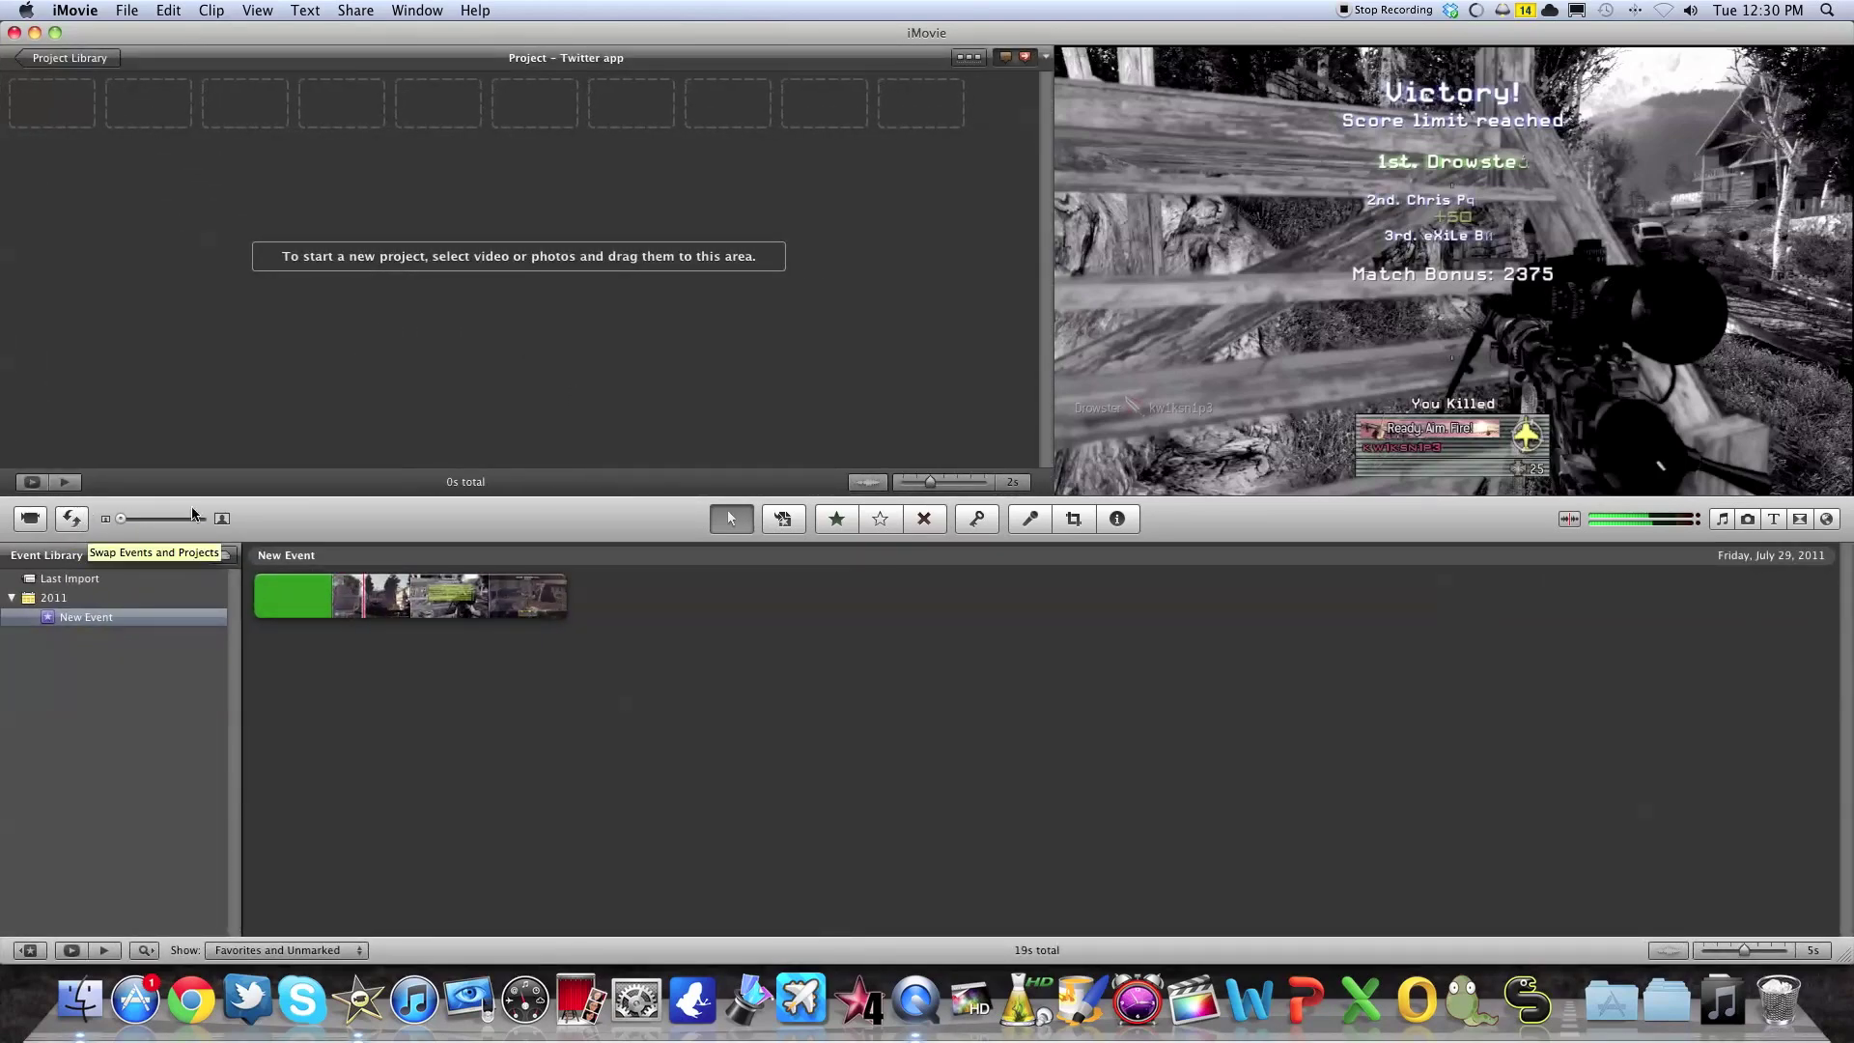
click(71, 520)
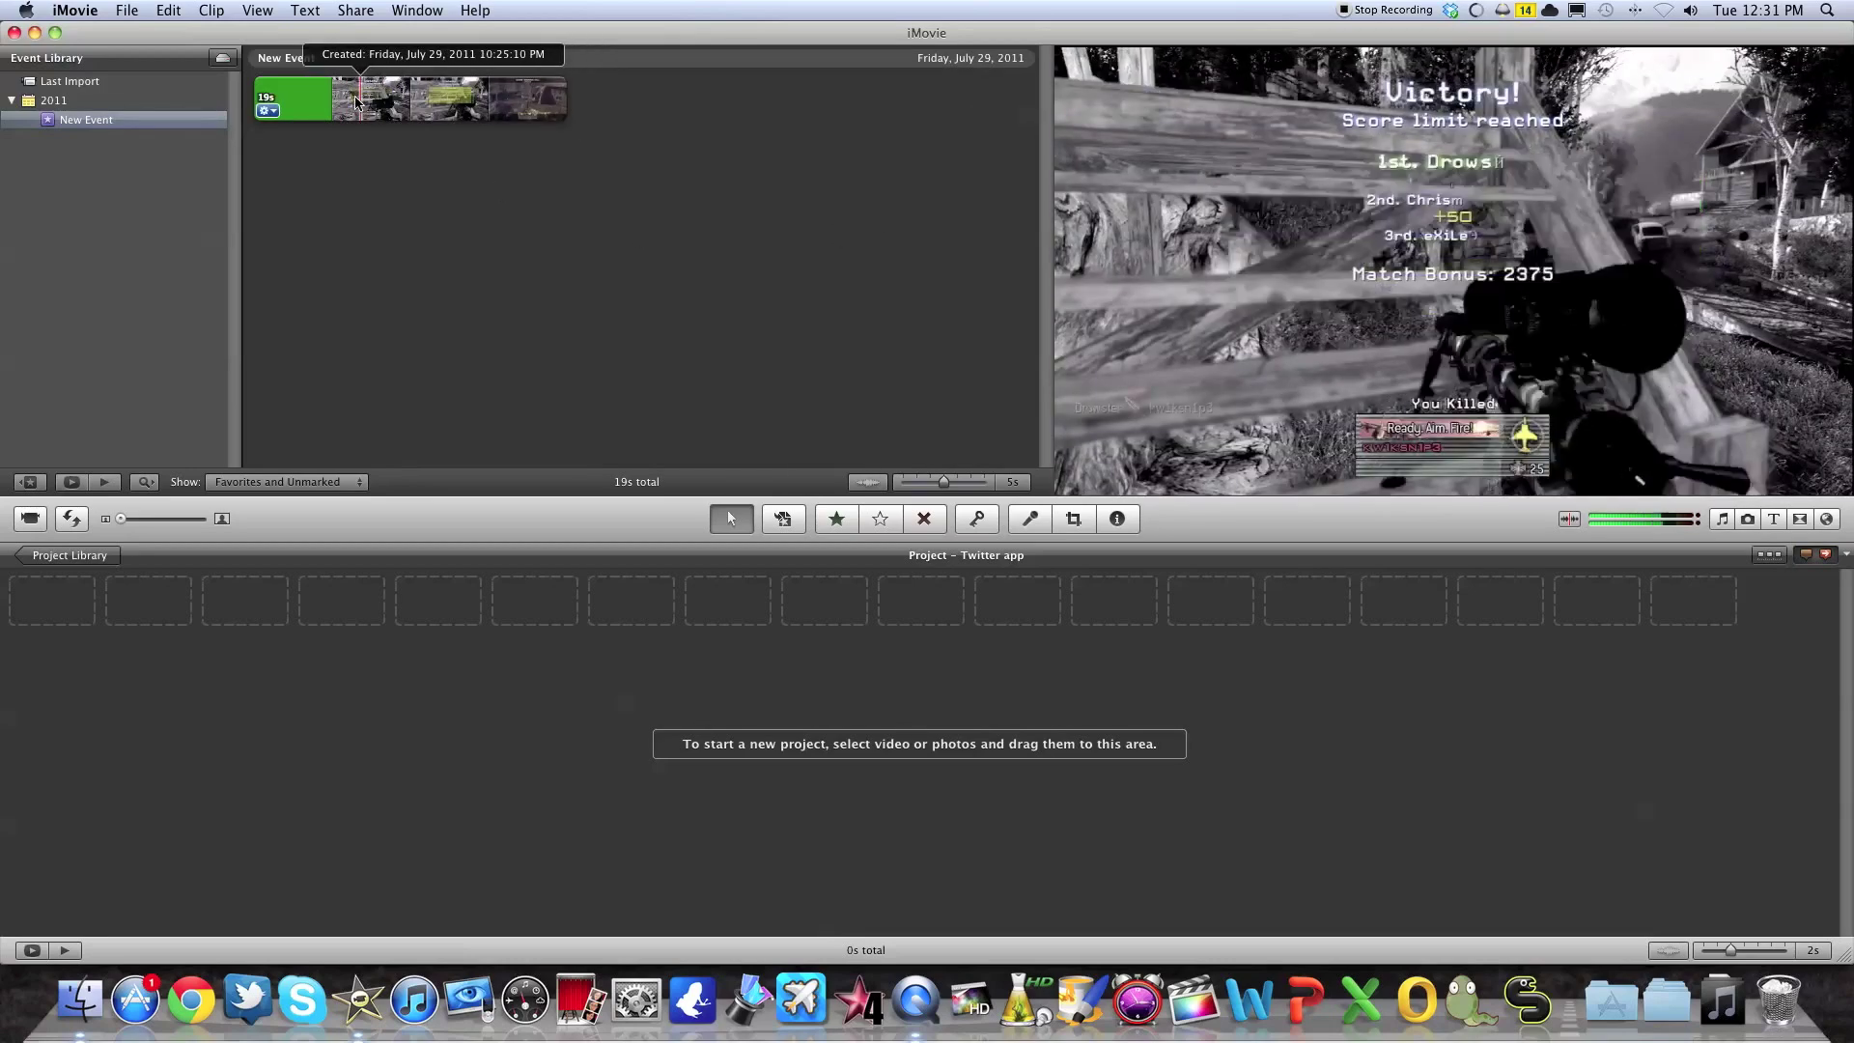
key(XF86AudioMute)
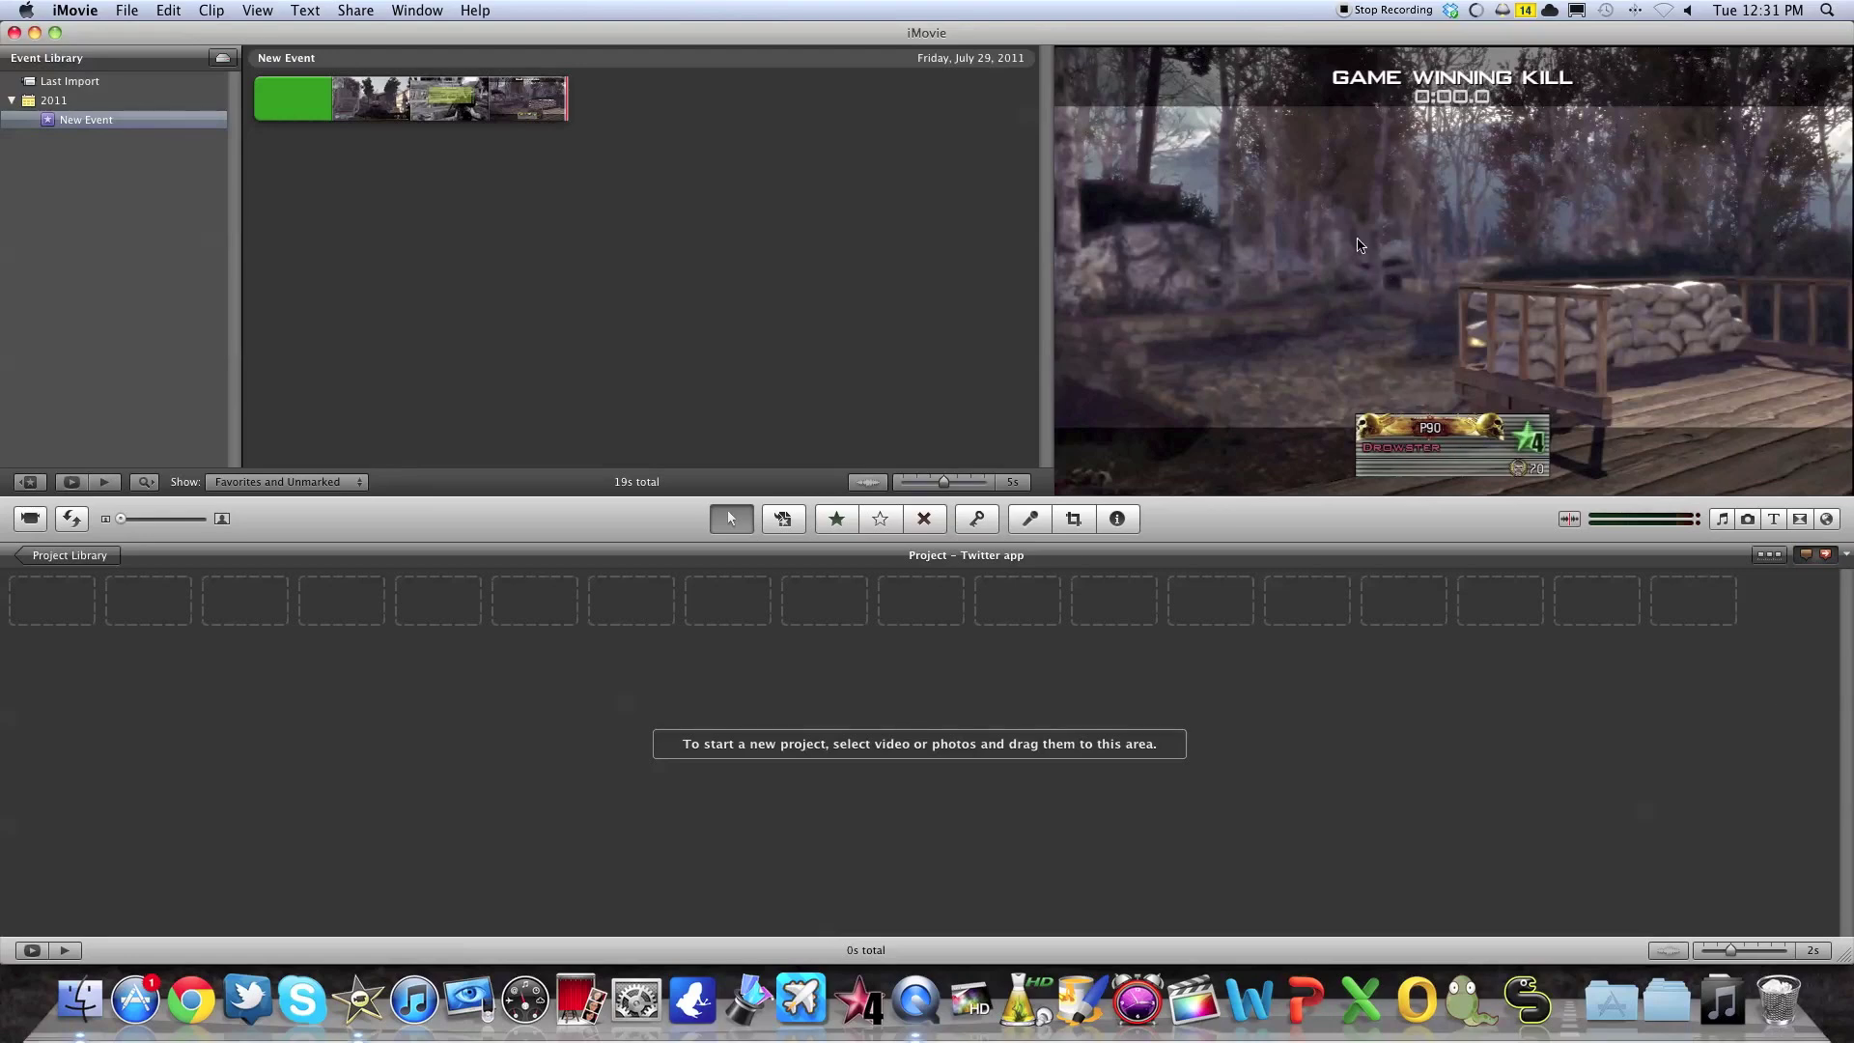
key(space)
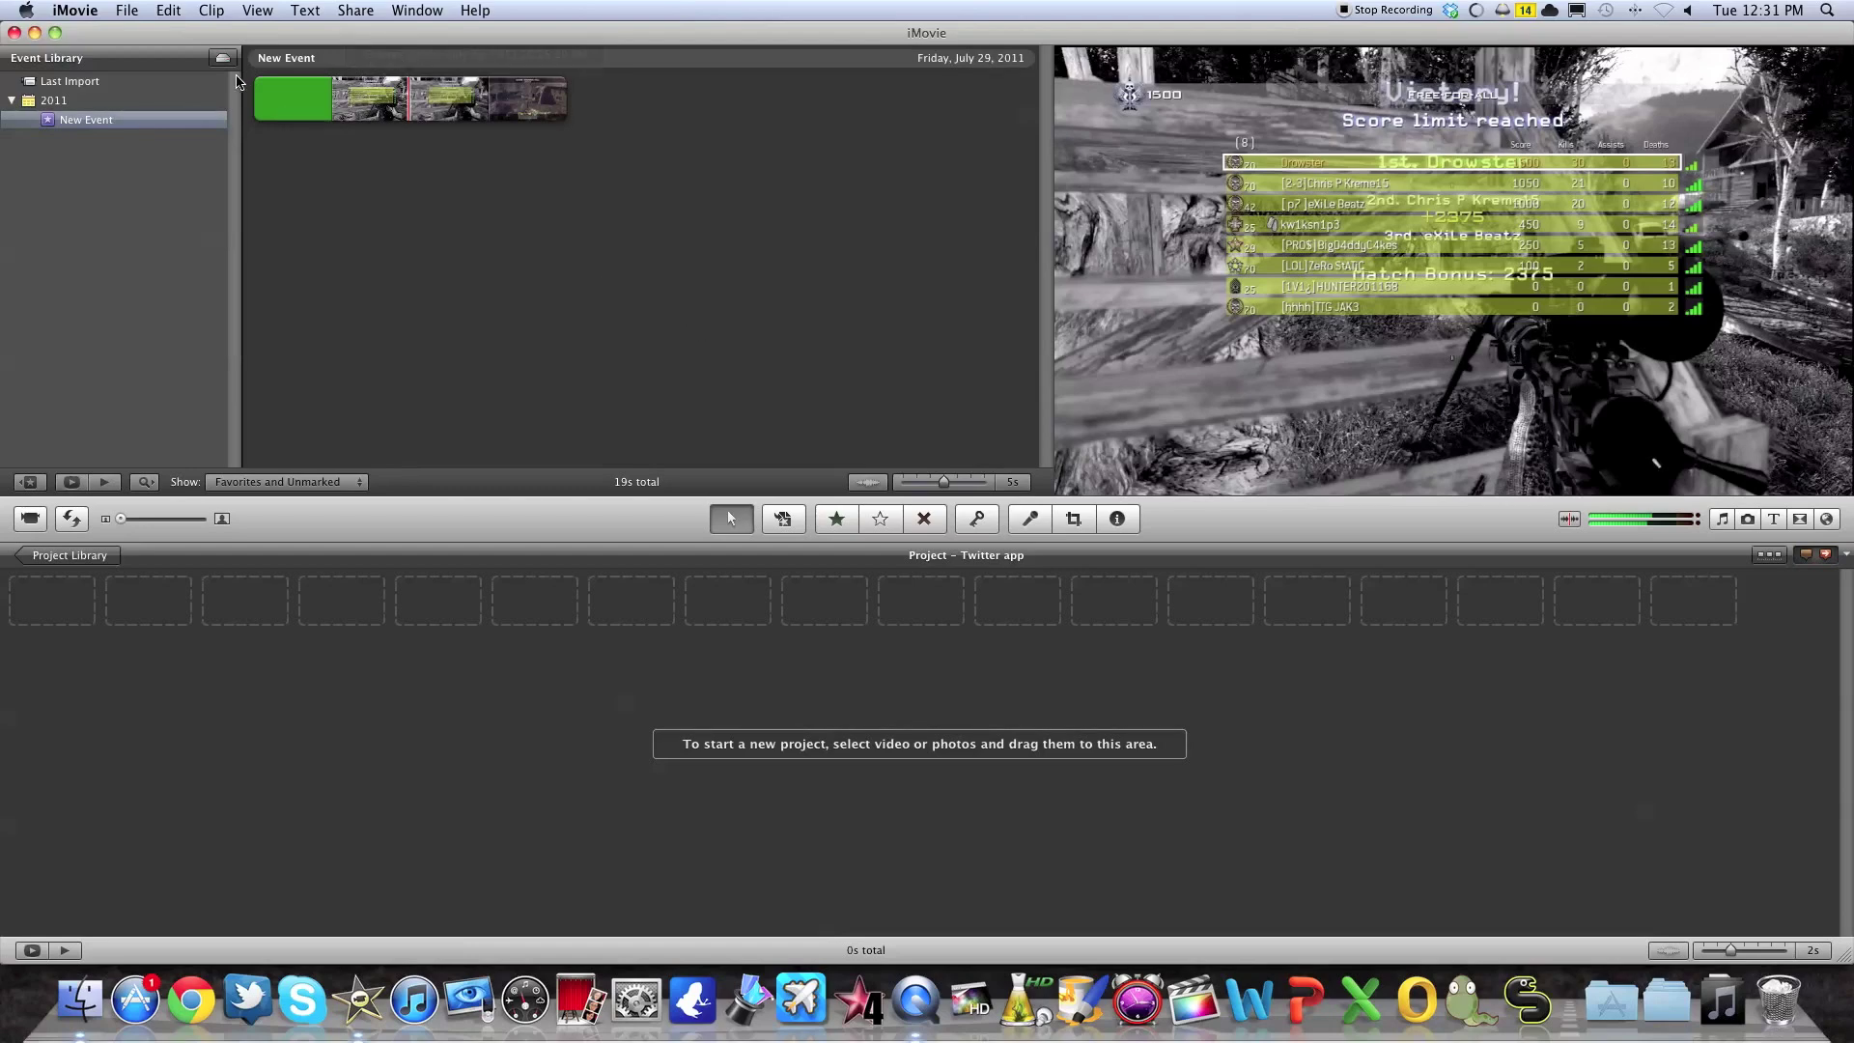
key(super+n)
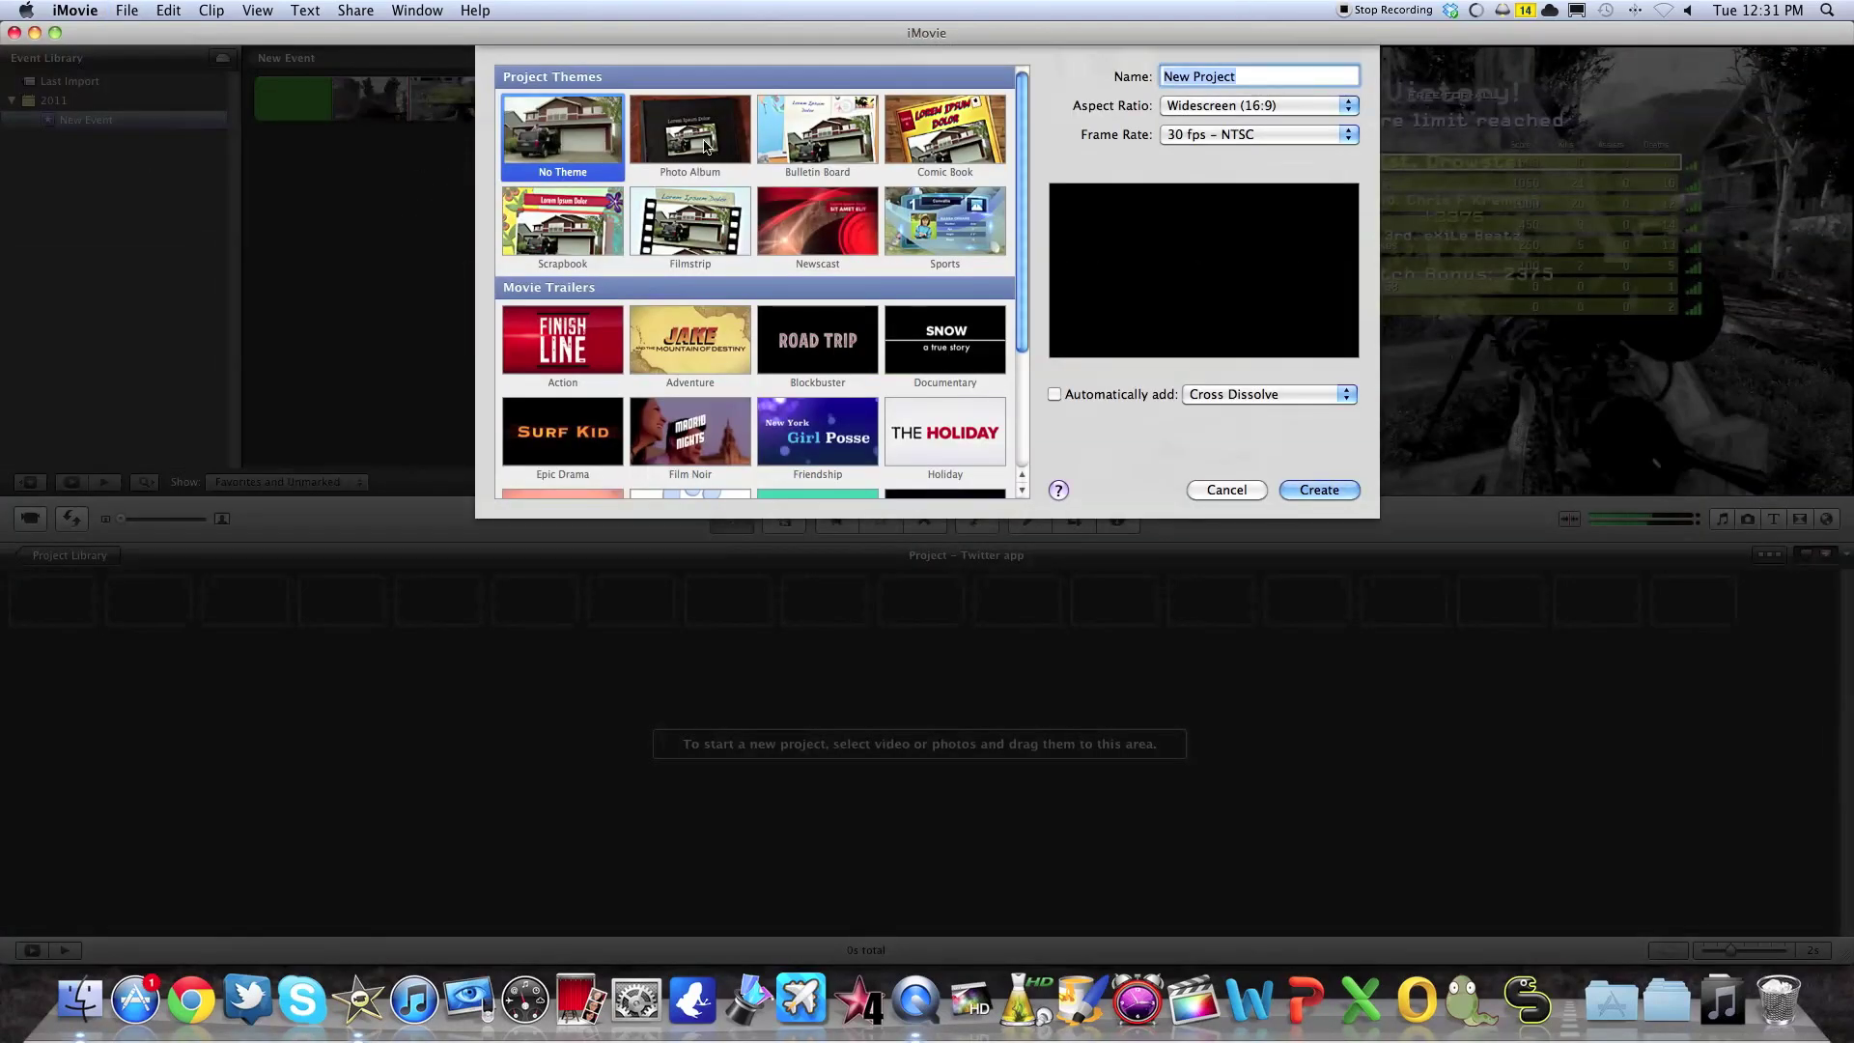
Name the project 'MW2 clip', keep 30 fps NTSC and Widescreen 16:9, and create it.
scroll(821, 220, down, 2)
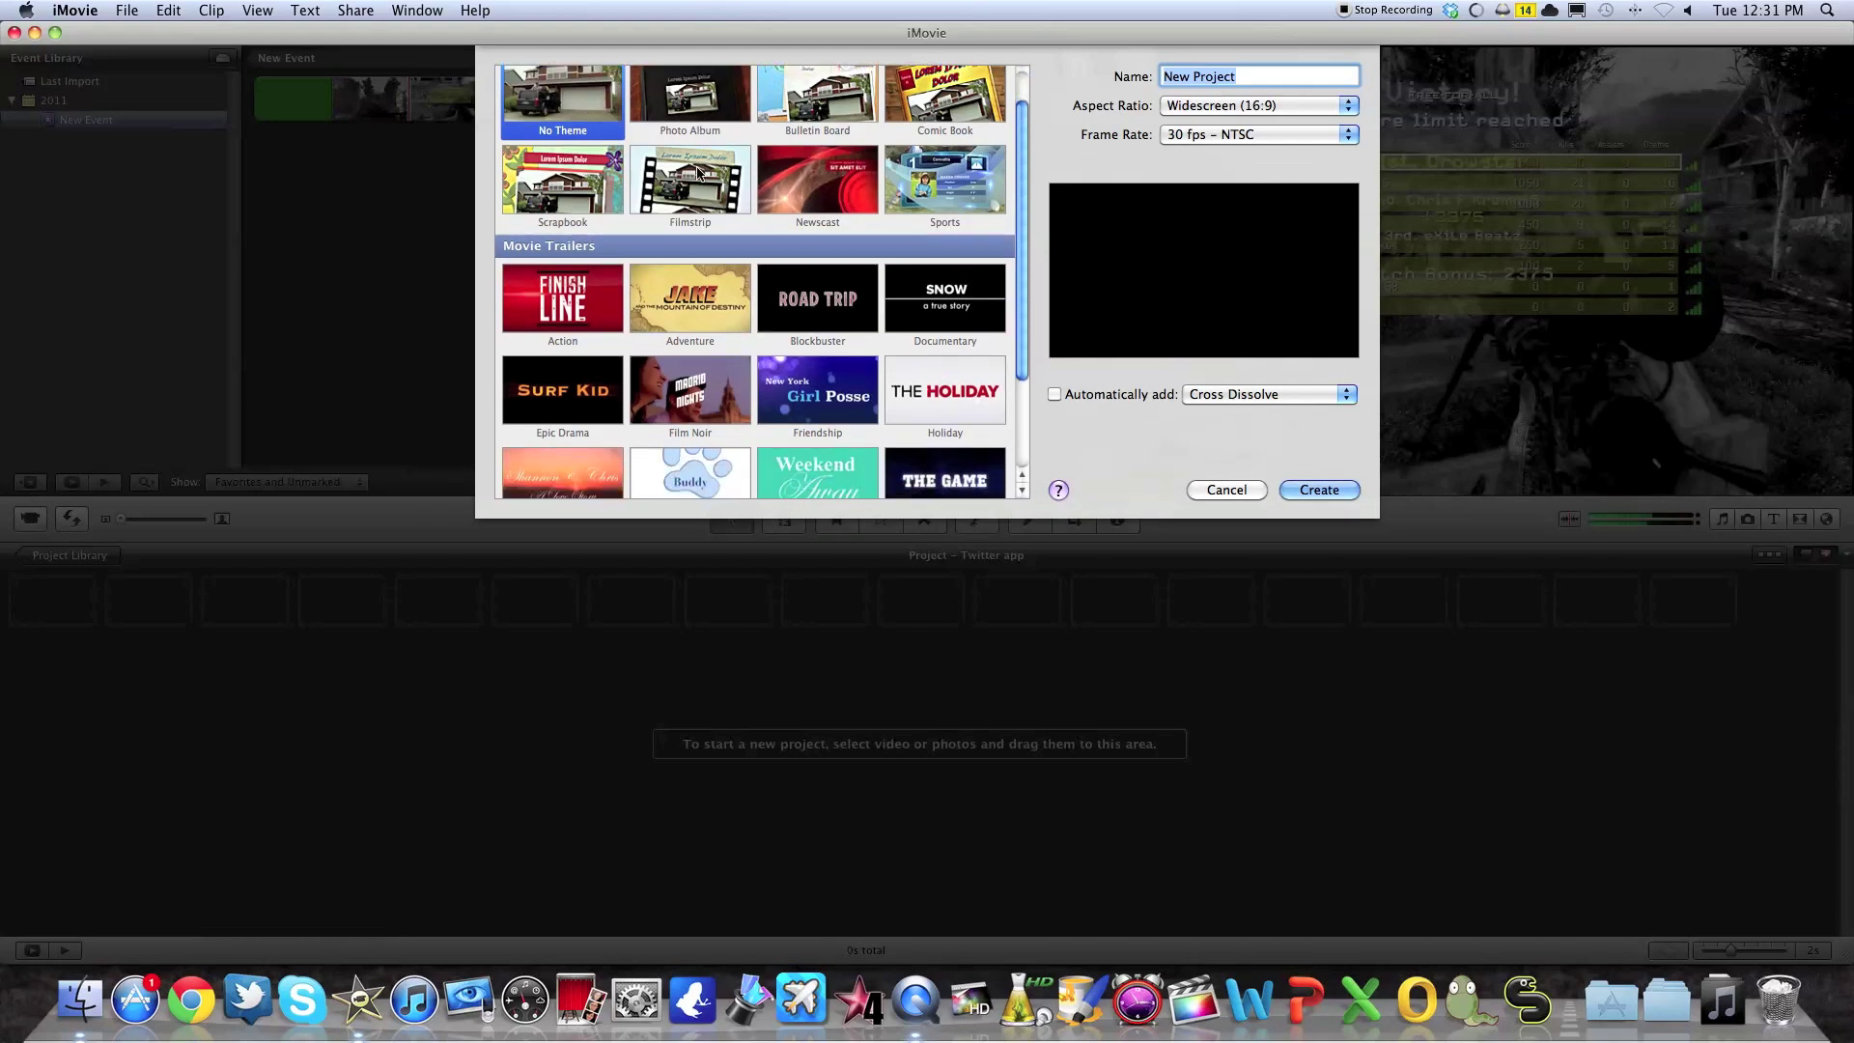
scroll(816, 215, up, 2)
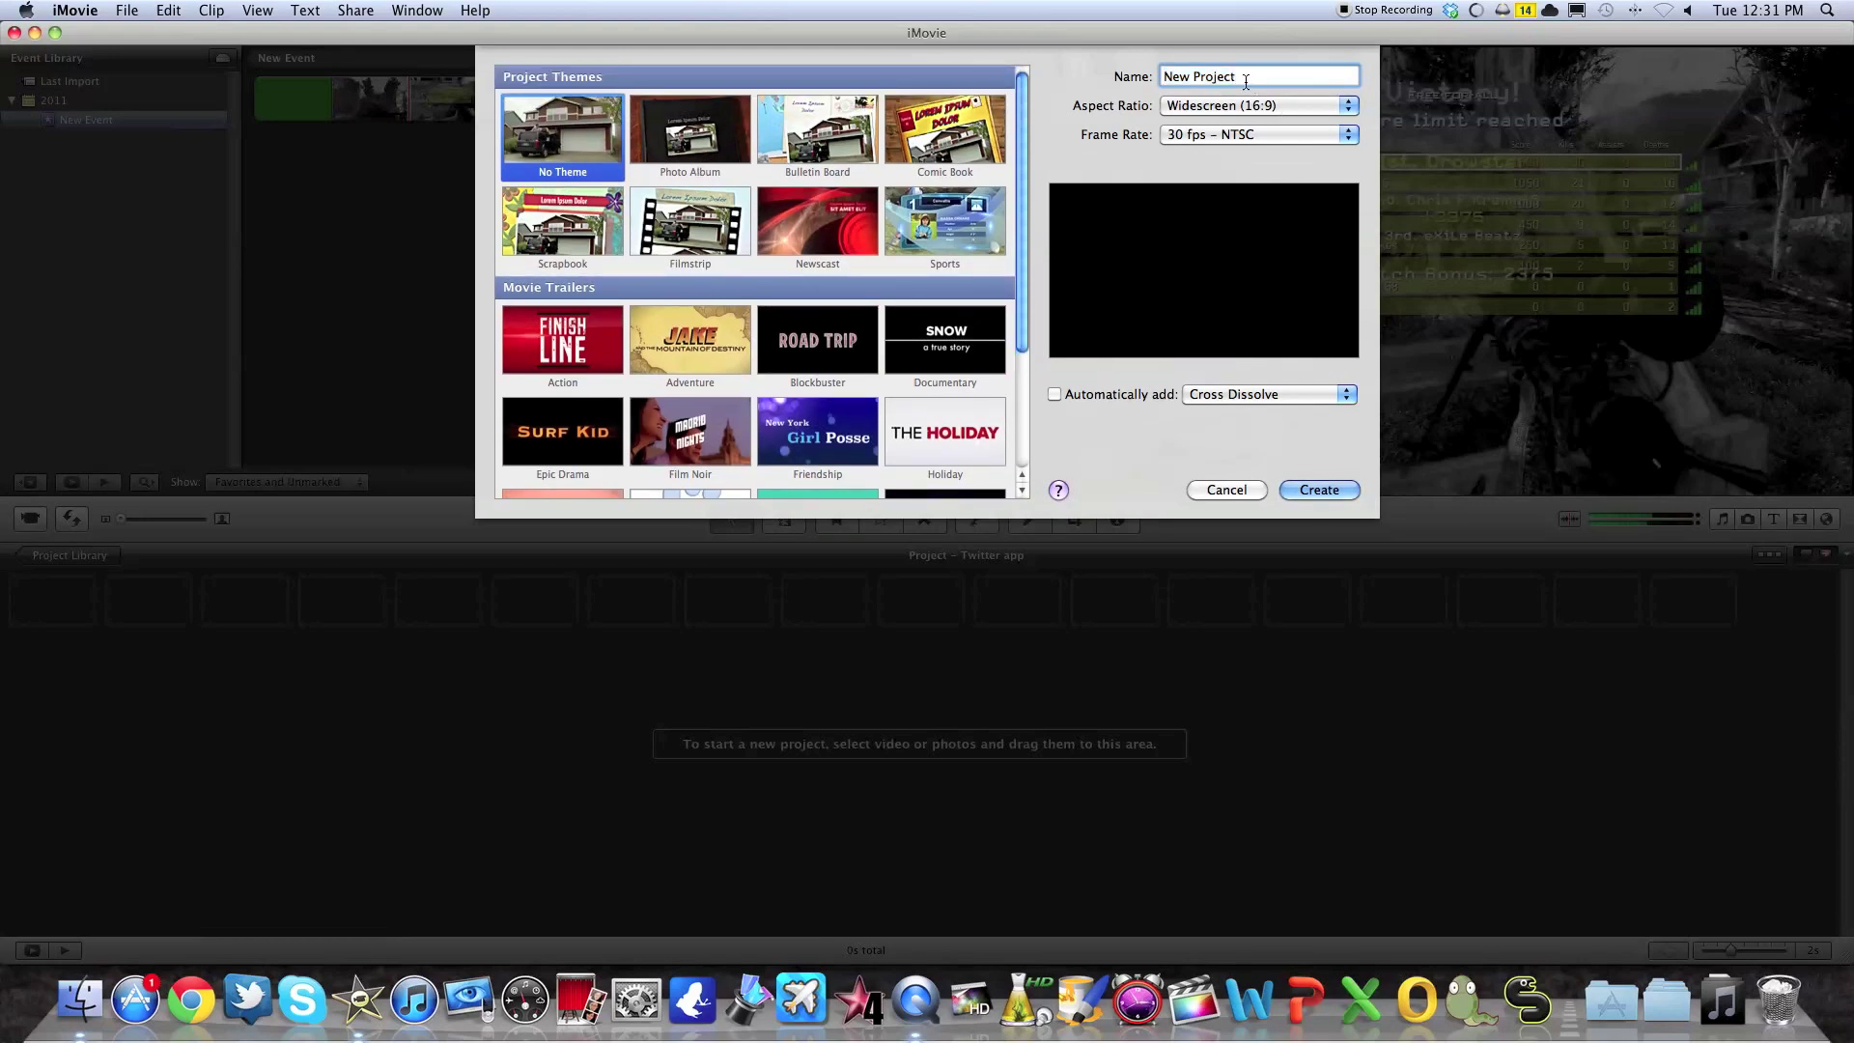
text(MW2 clip)
click(1314, 136)
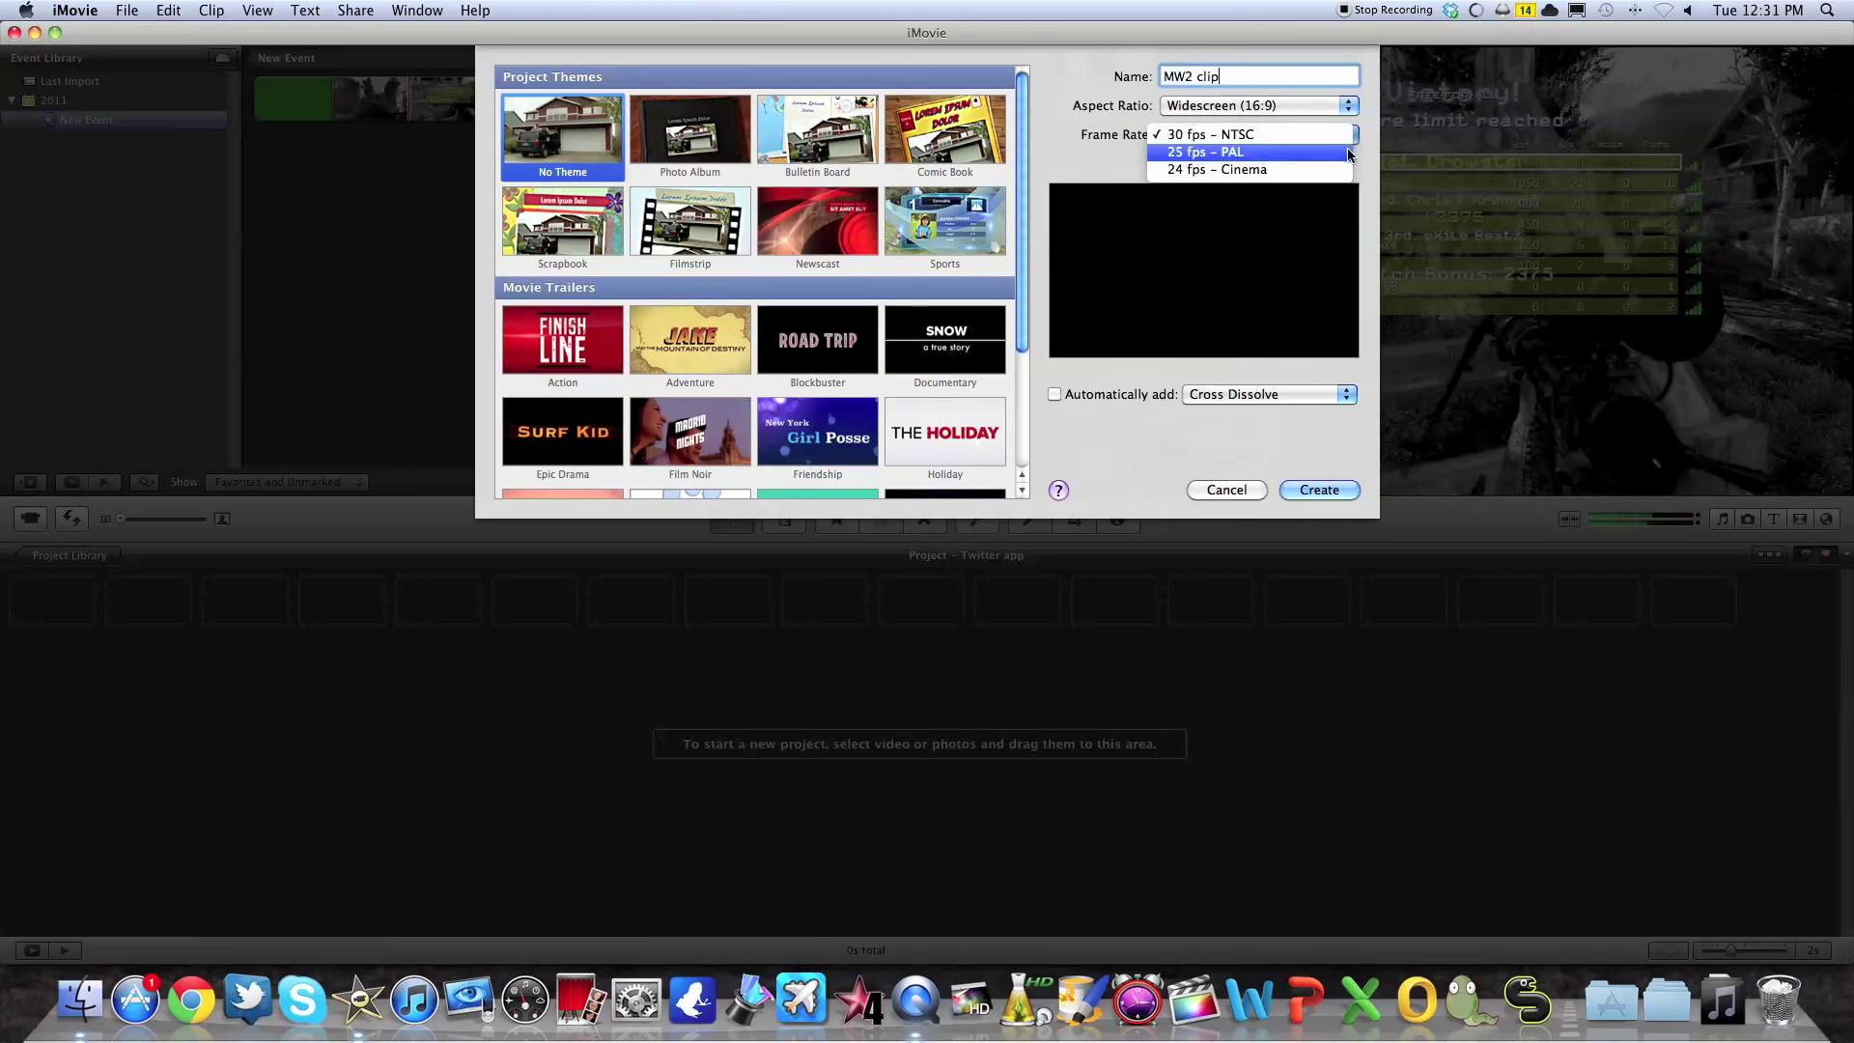
click(1310, 134)
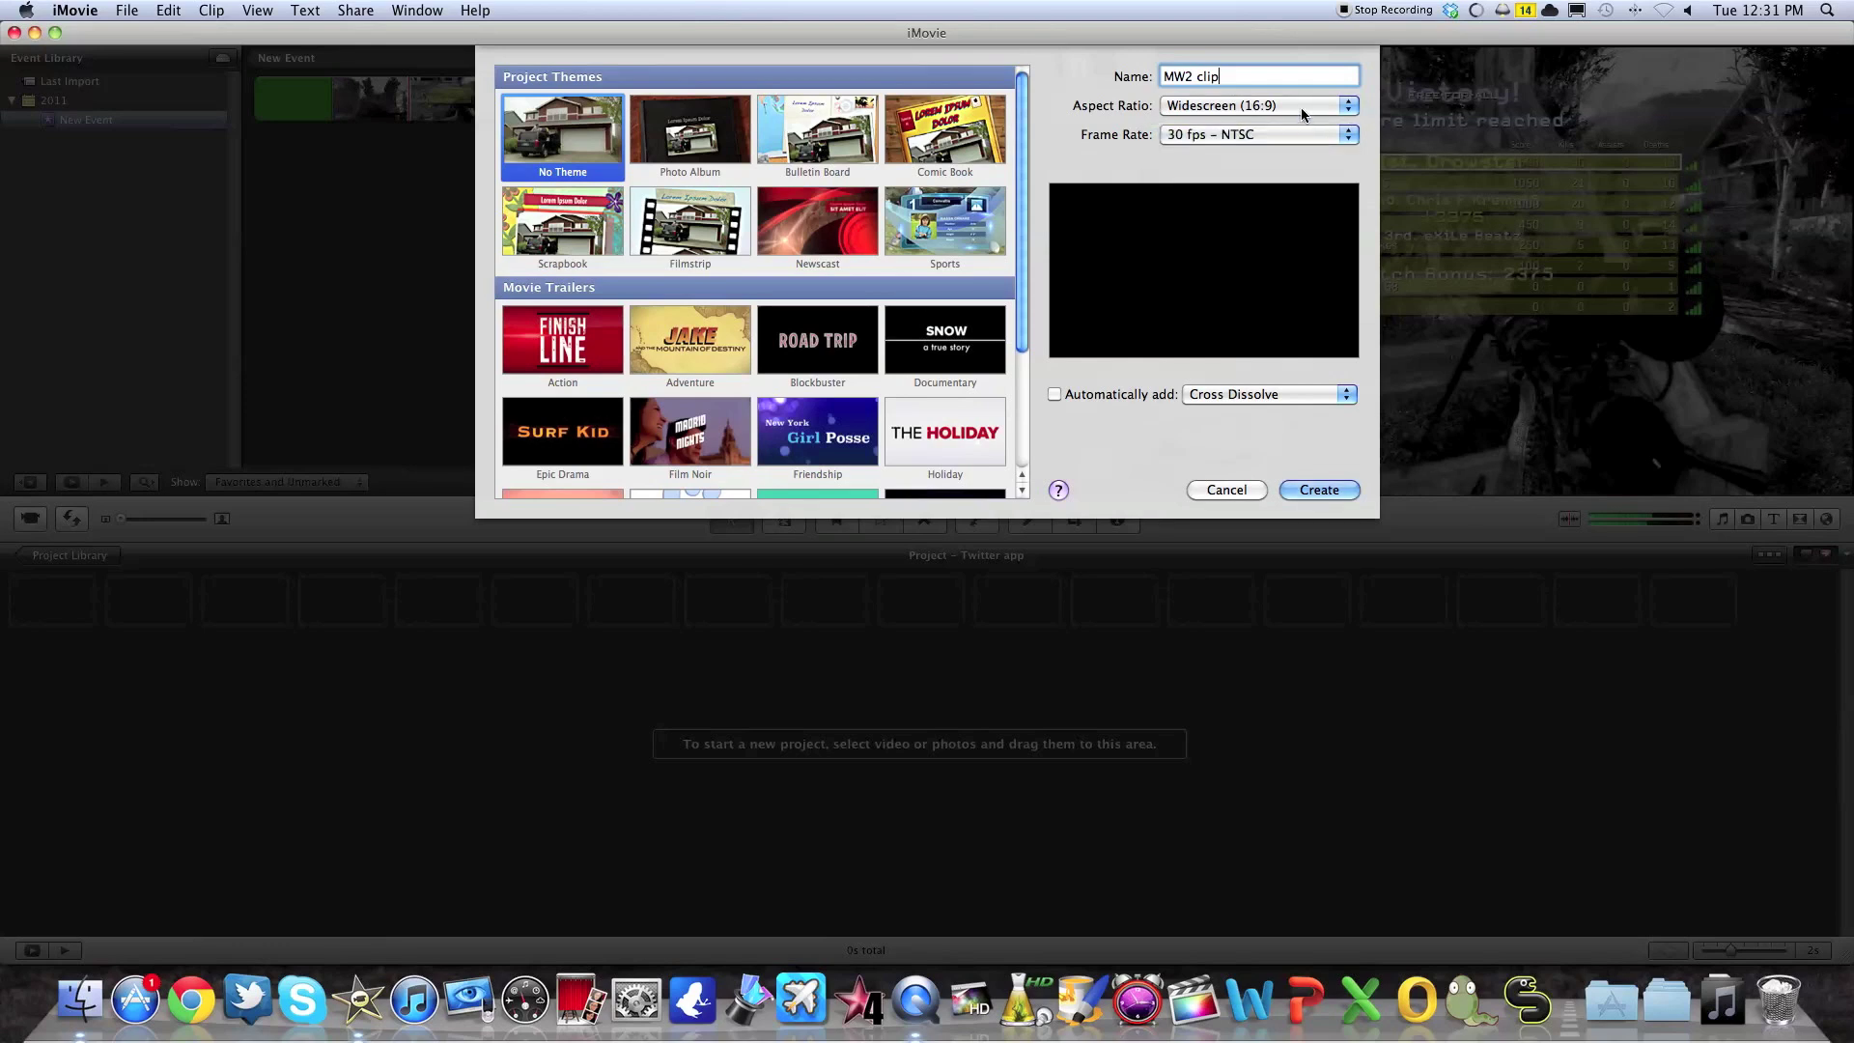
click(1301, 108)
click(1174, 485)
click(1320, 489)
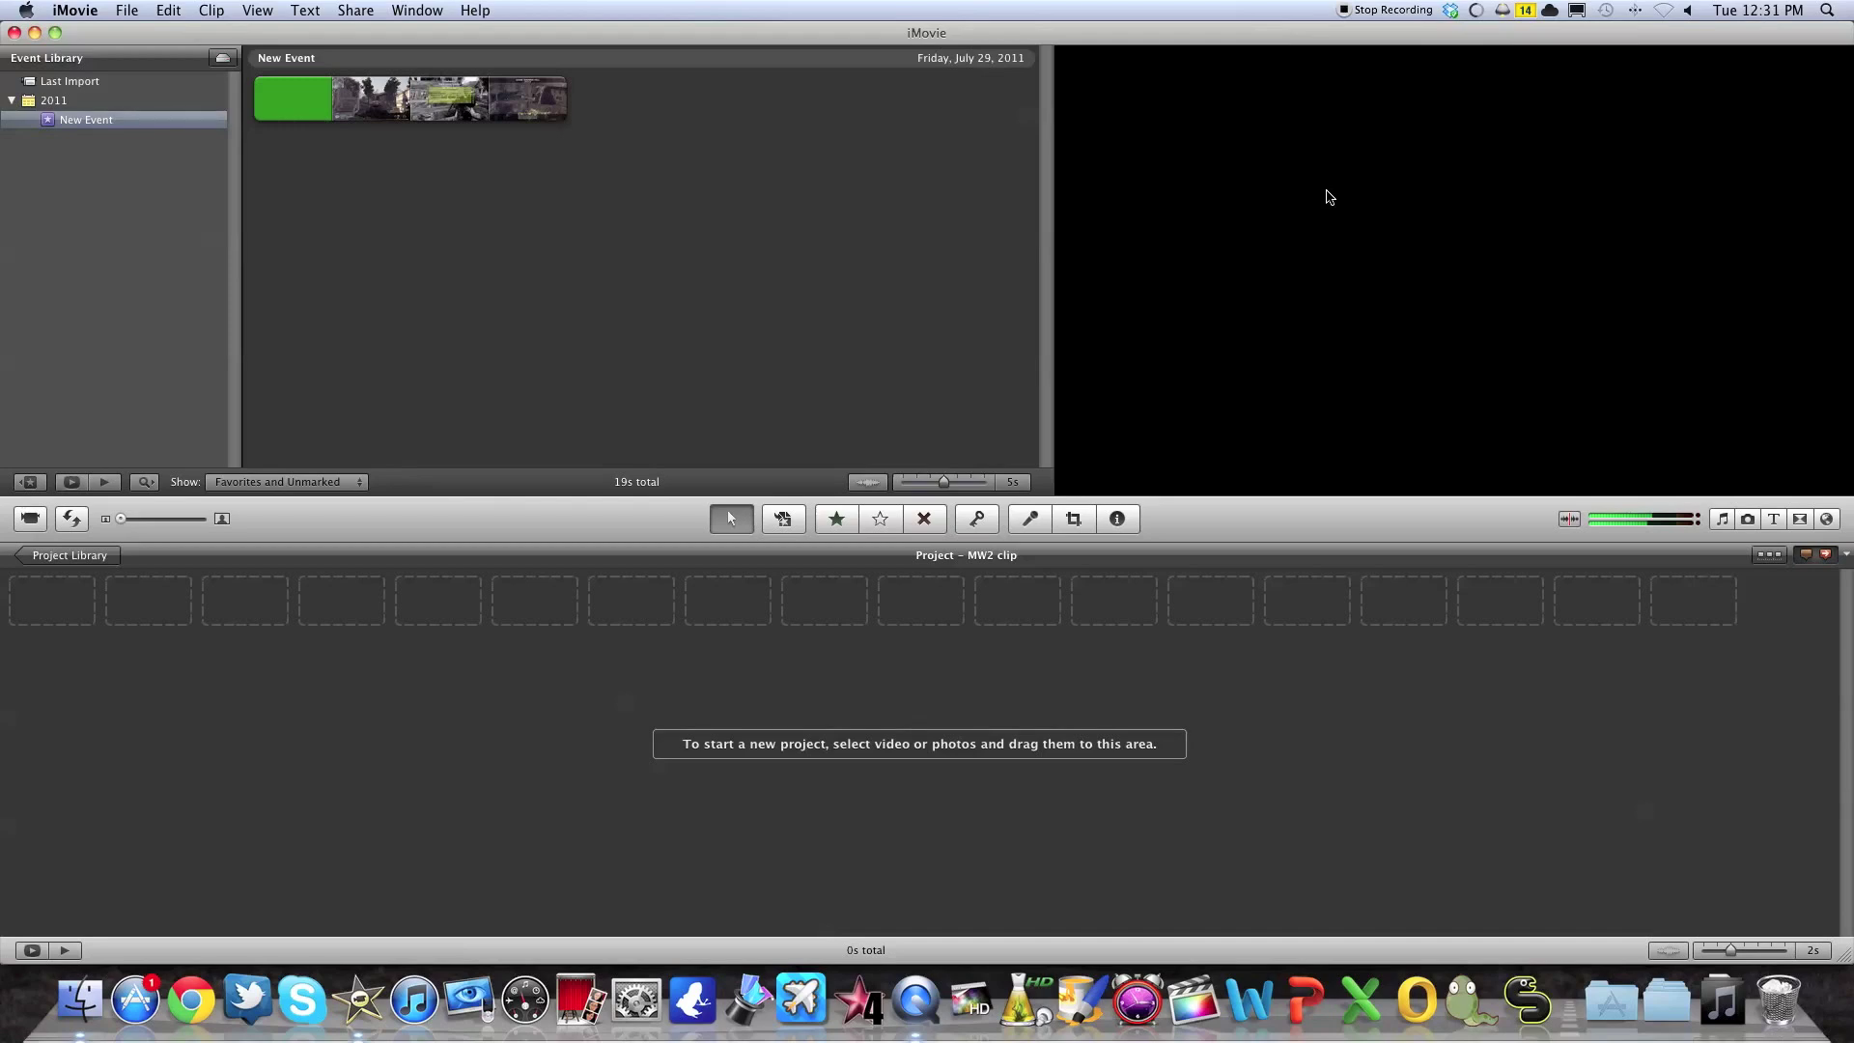
Import 'multi pred terminal with triple bfore.mp4' via File > Import > Movies into New Event.
click(96, 10)
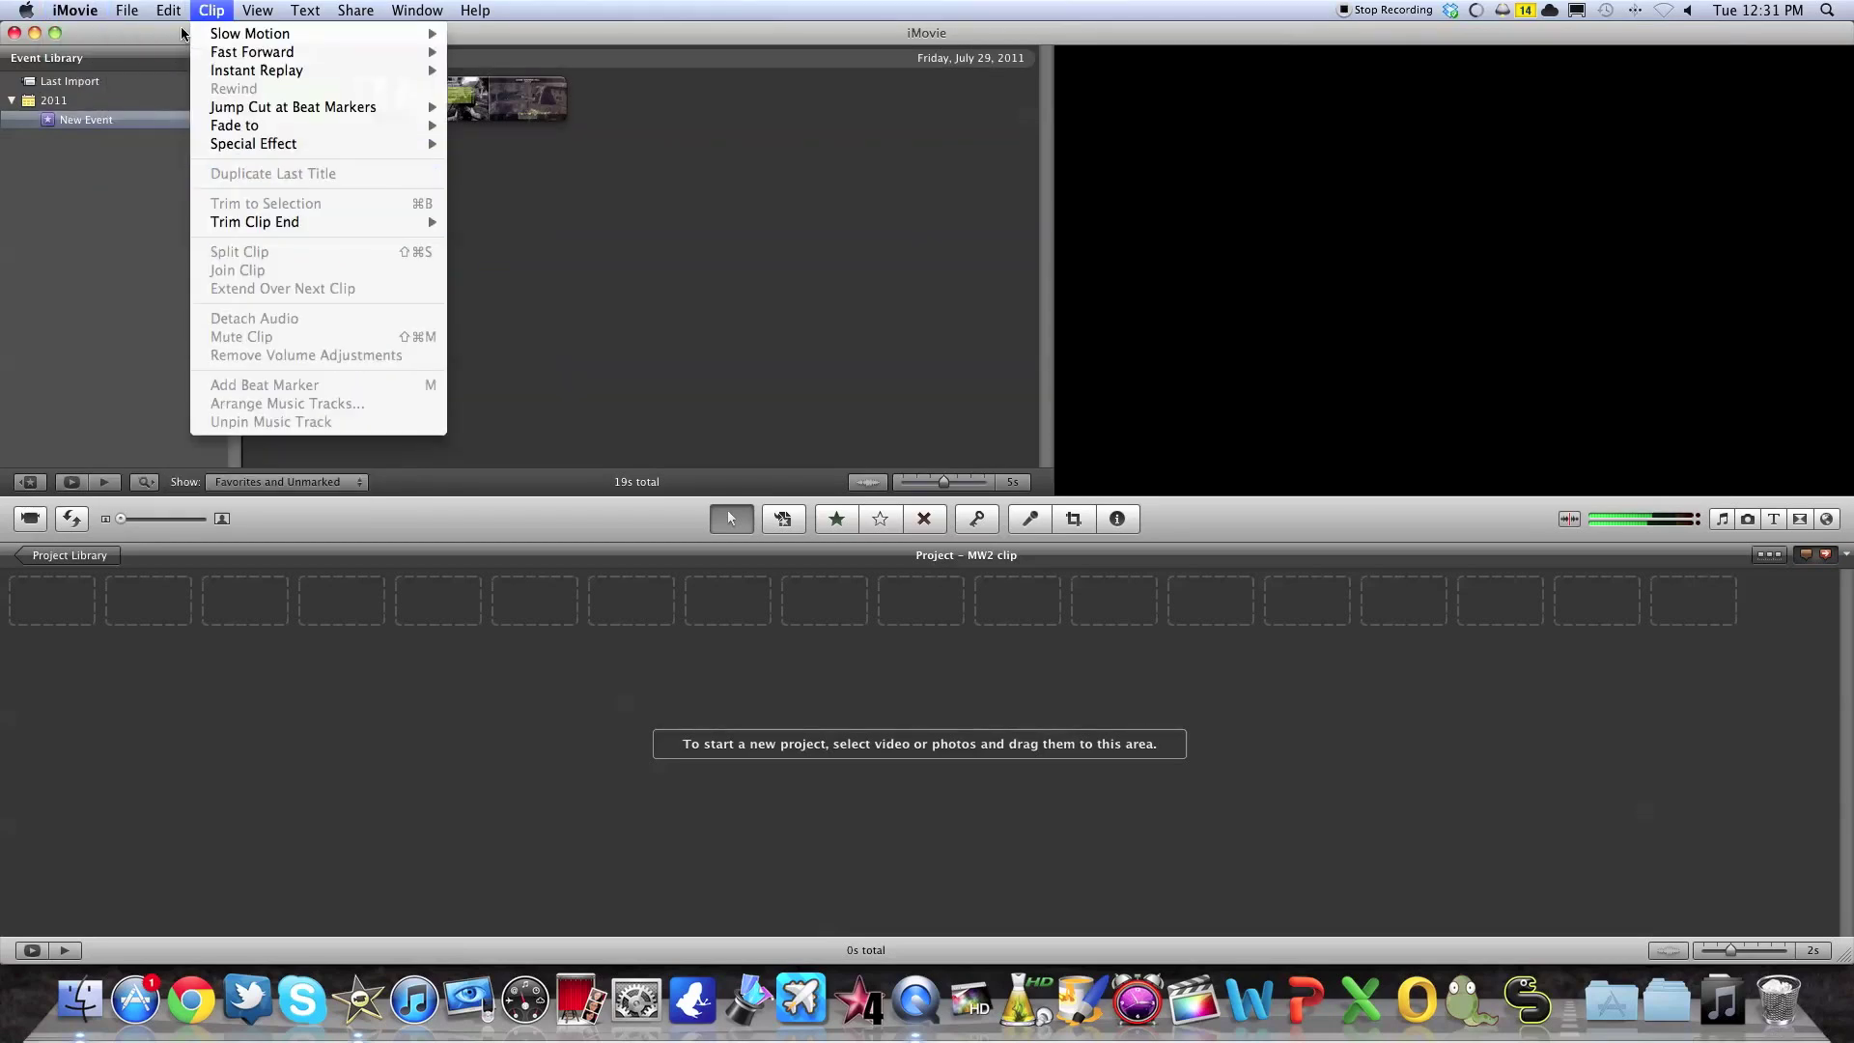
click(487, 211)
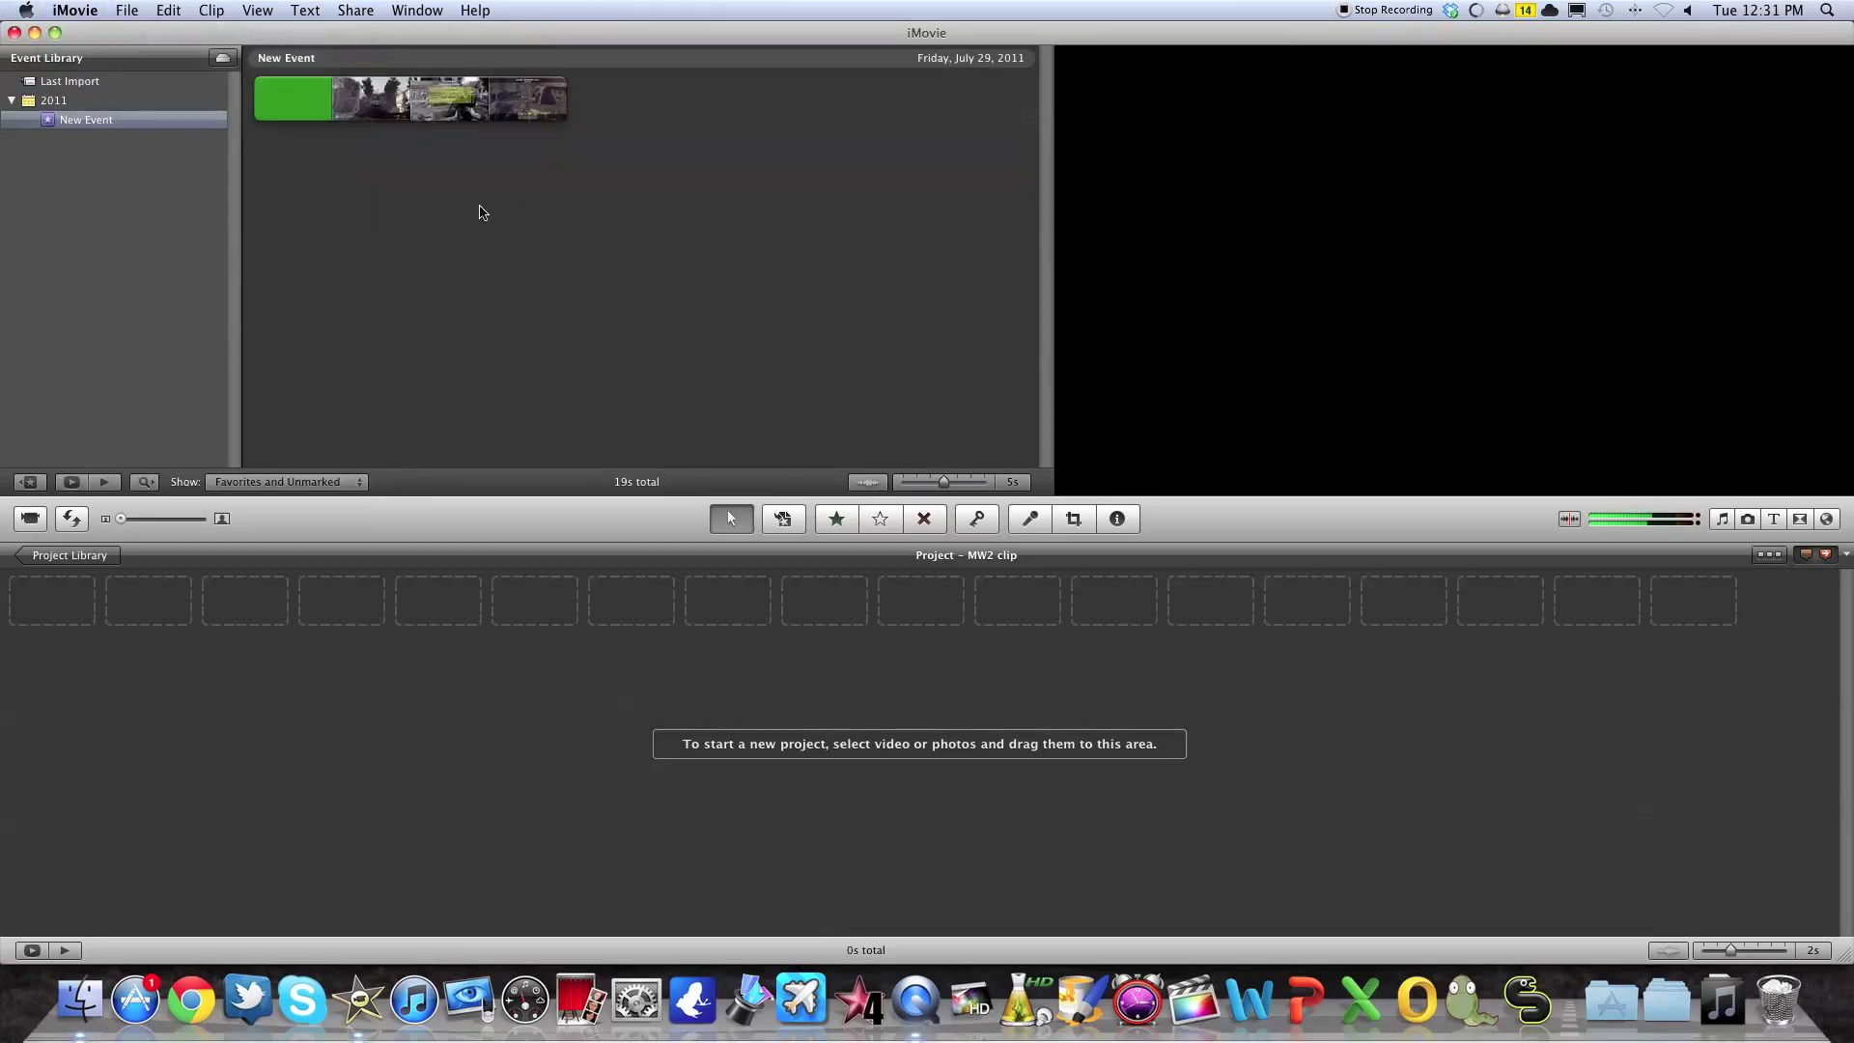
click(141, 11)
mouse_move(257, 151)
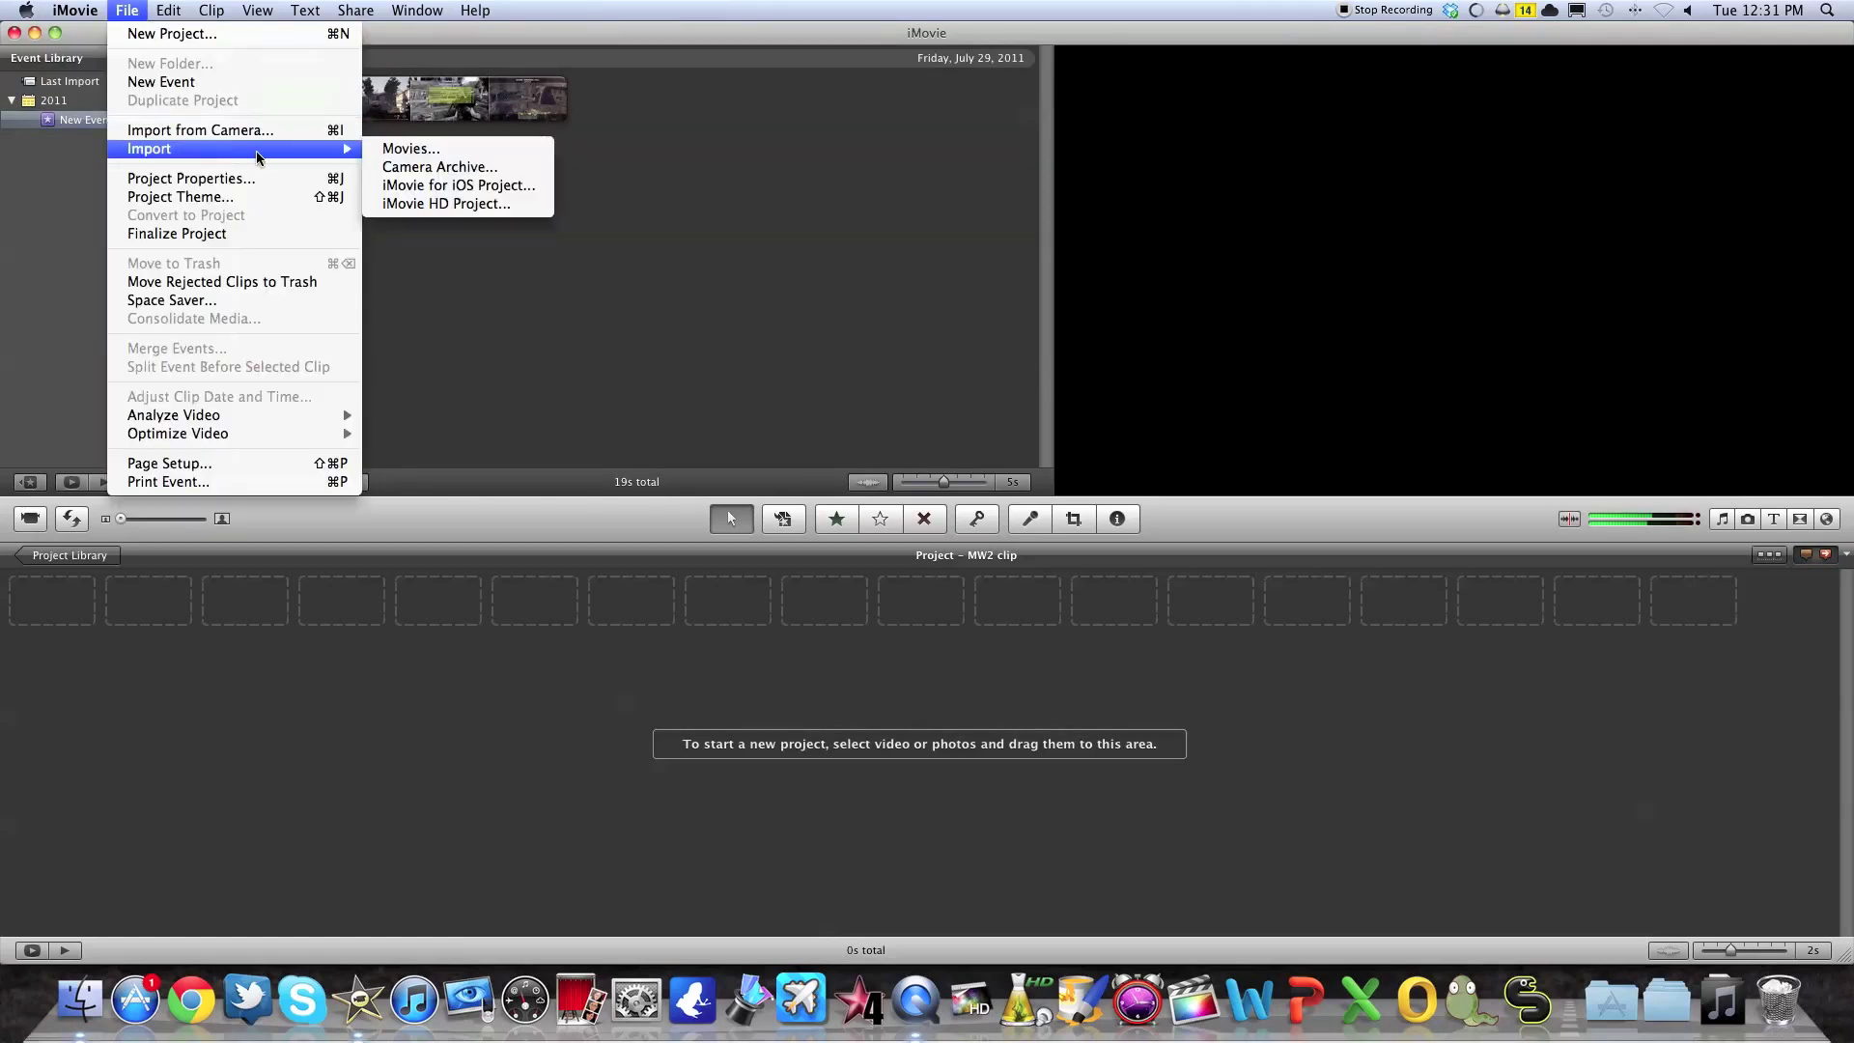
click(391, 151)
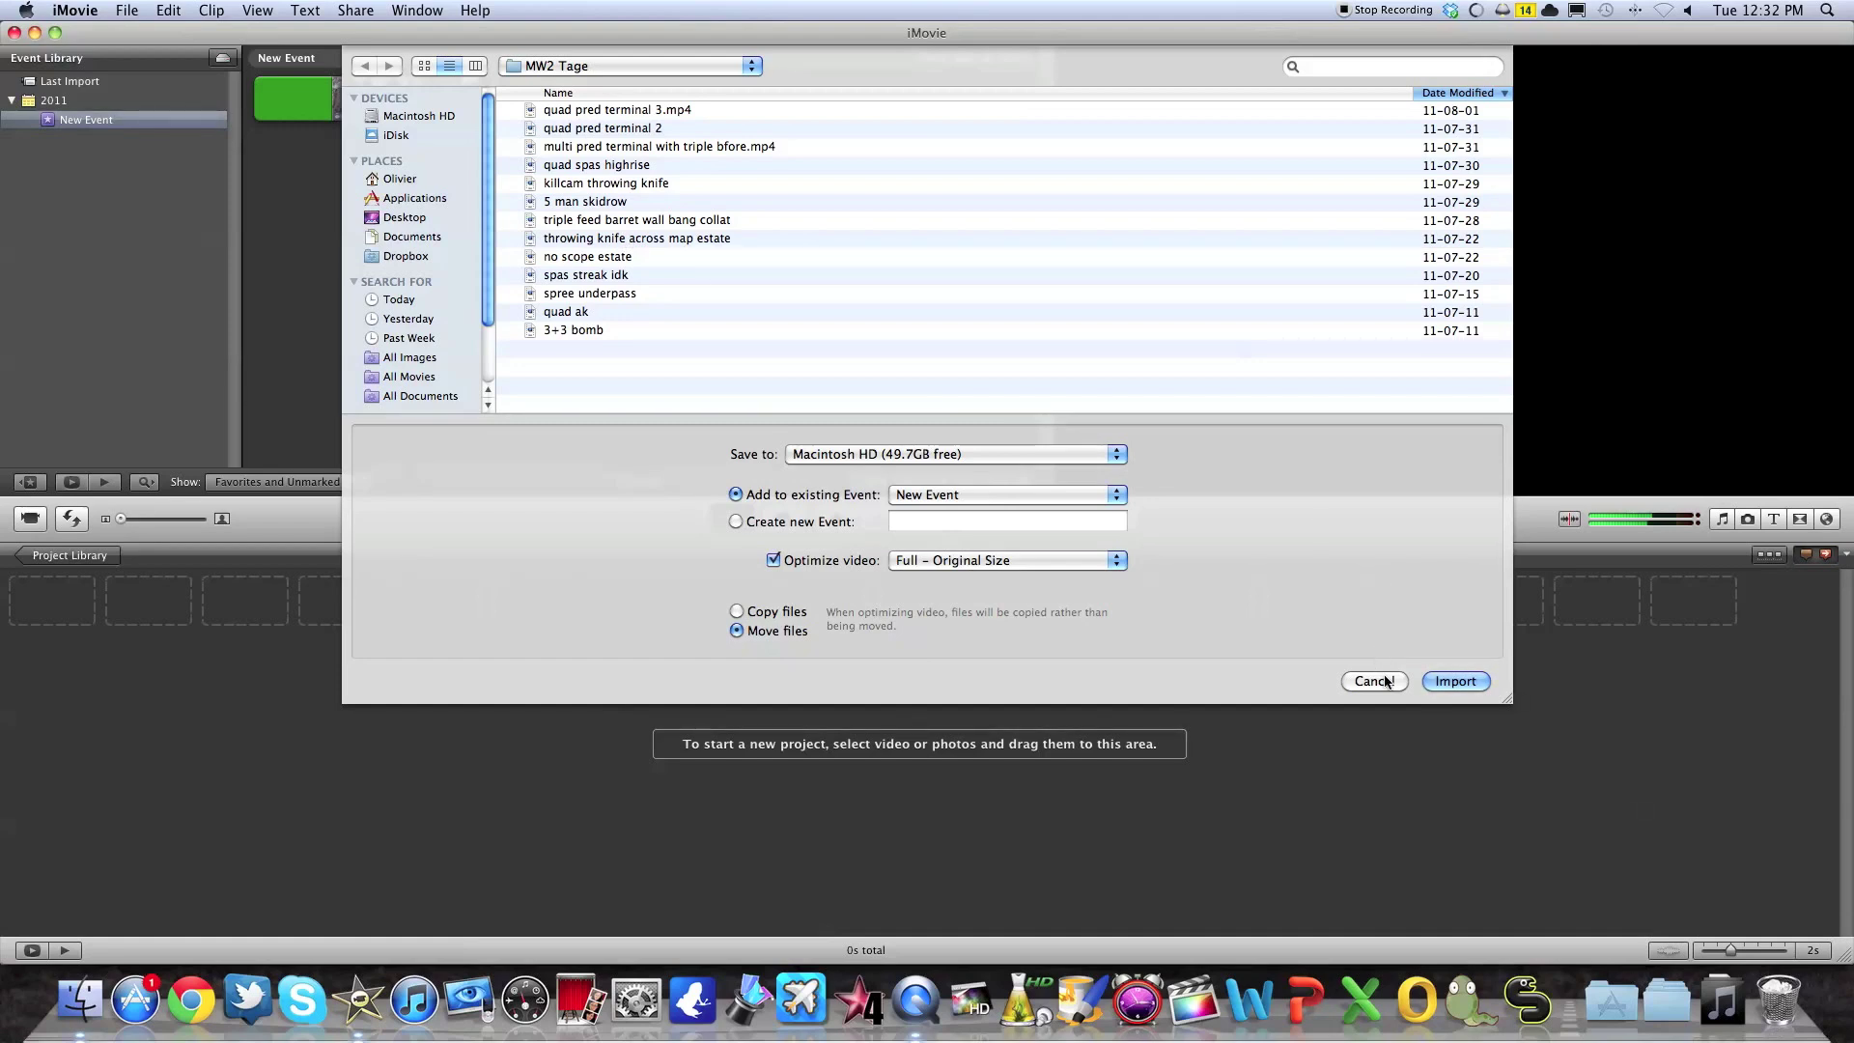
click(562, 149)
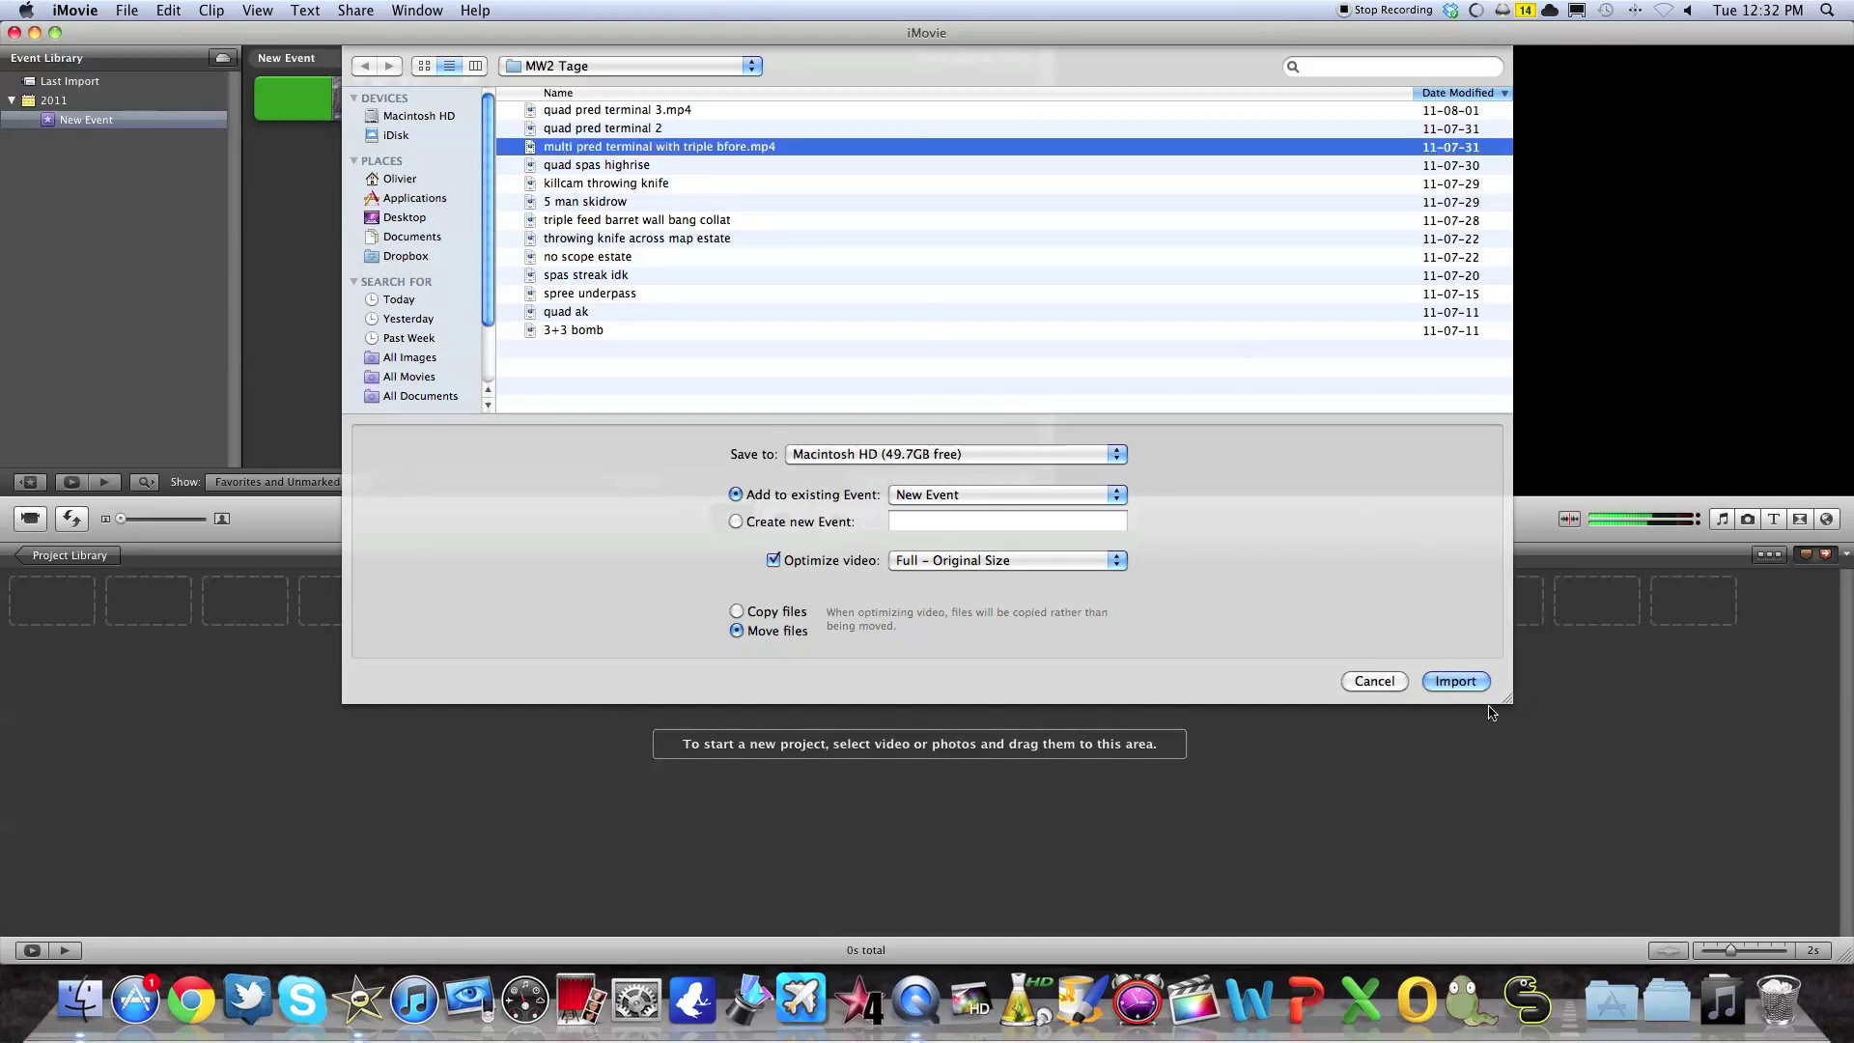
click(1434, 681)
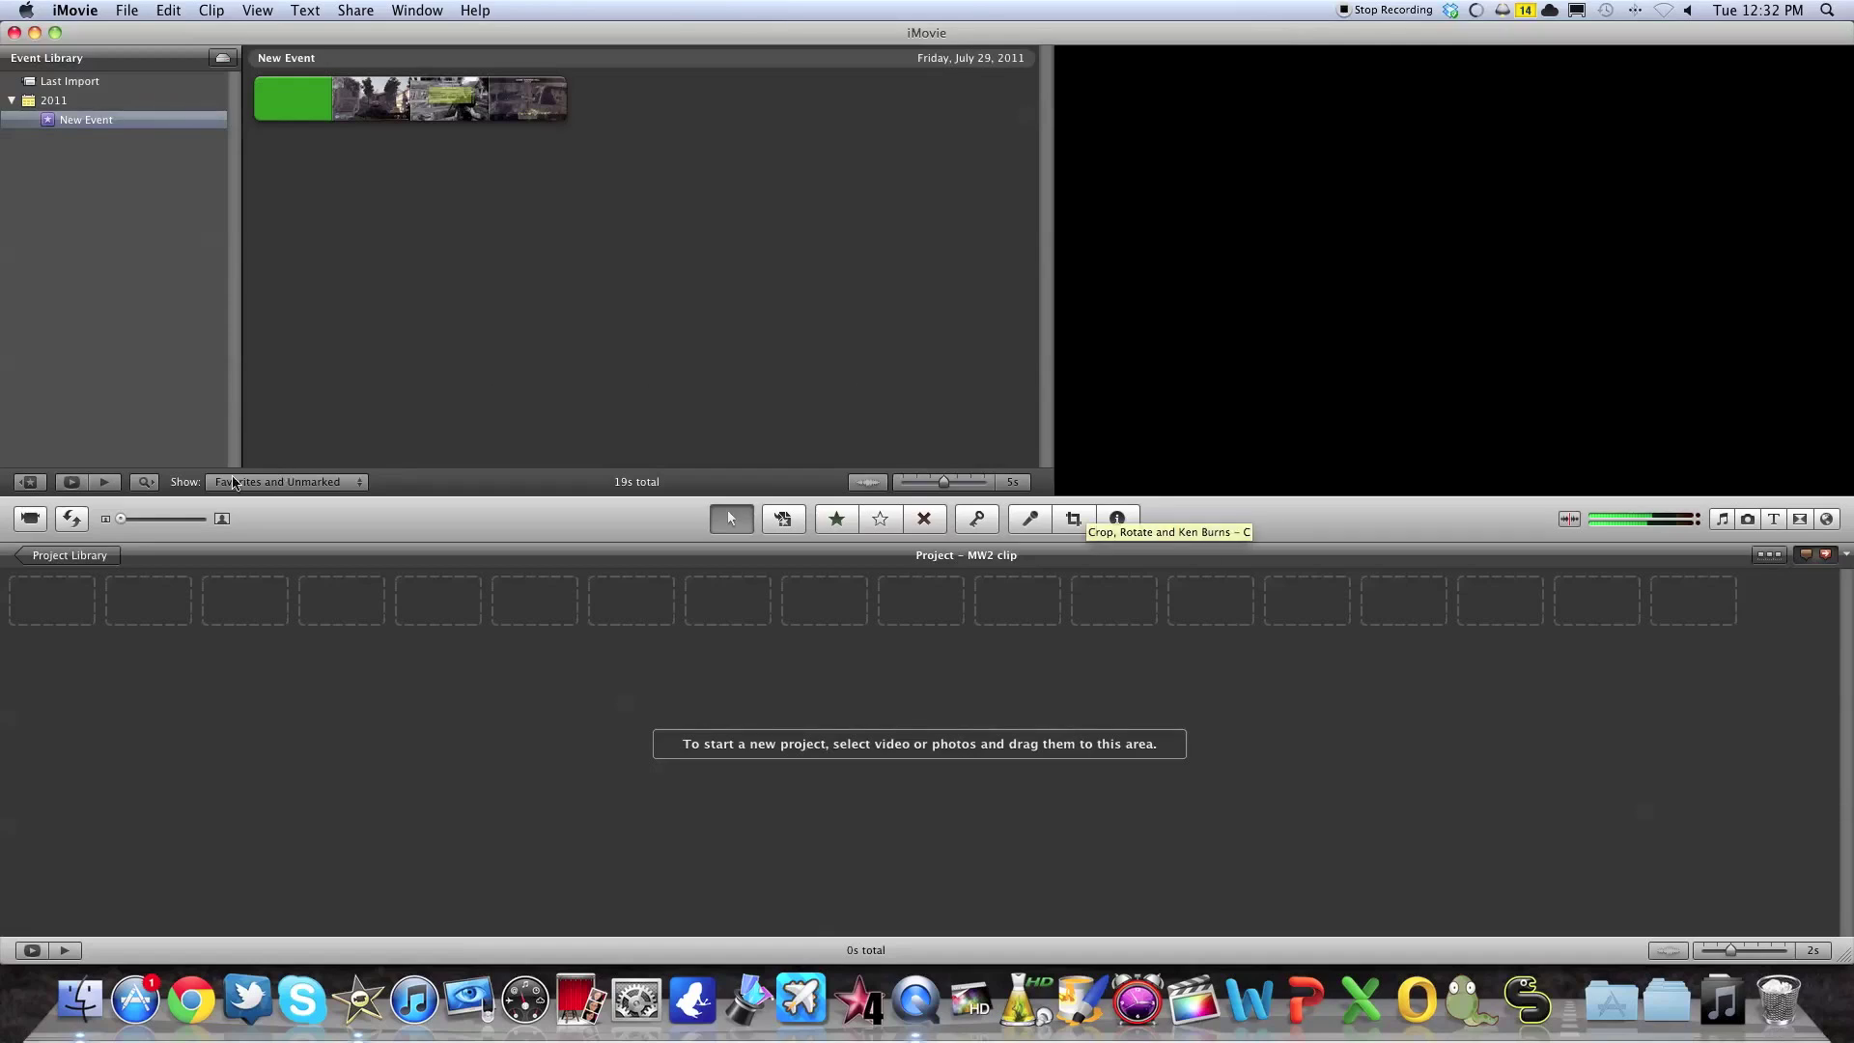
drag(128, 519, 208, 513)
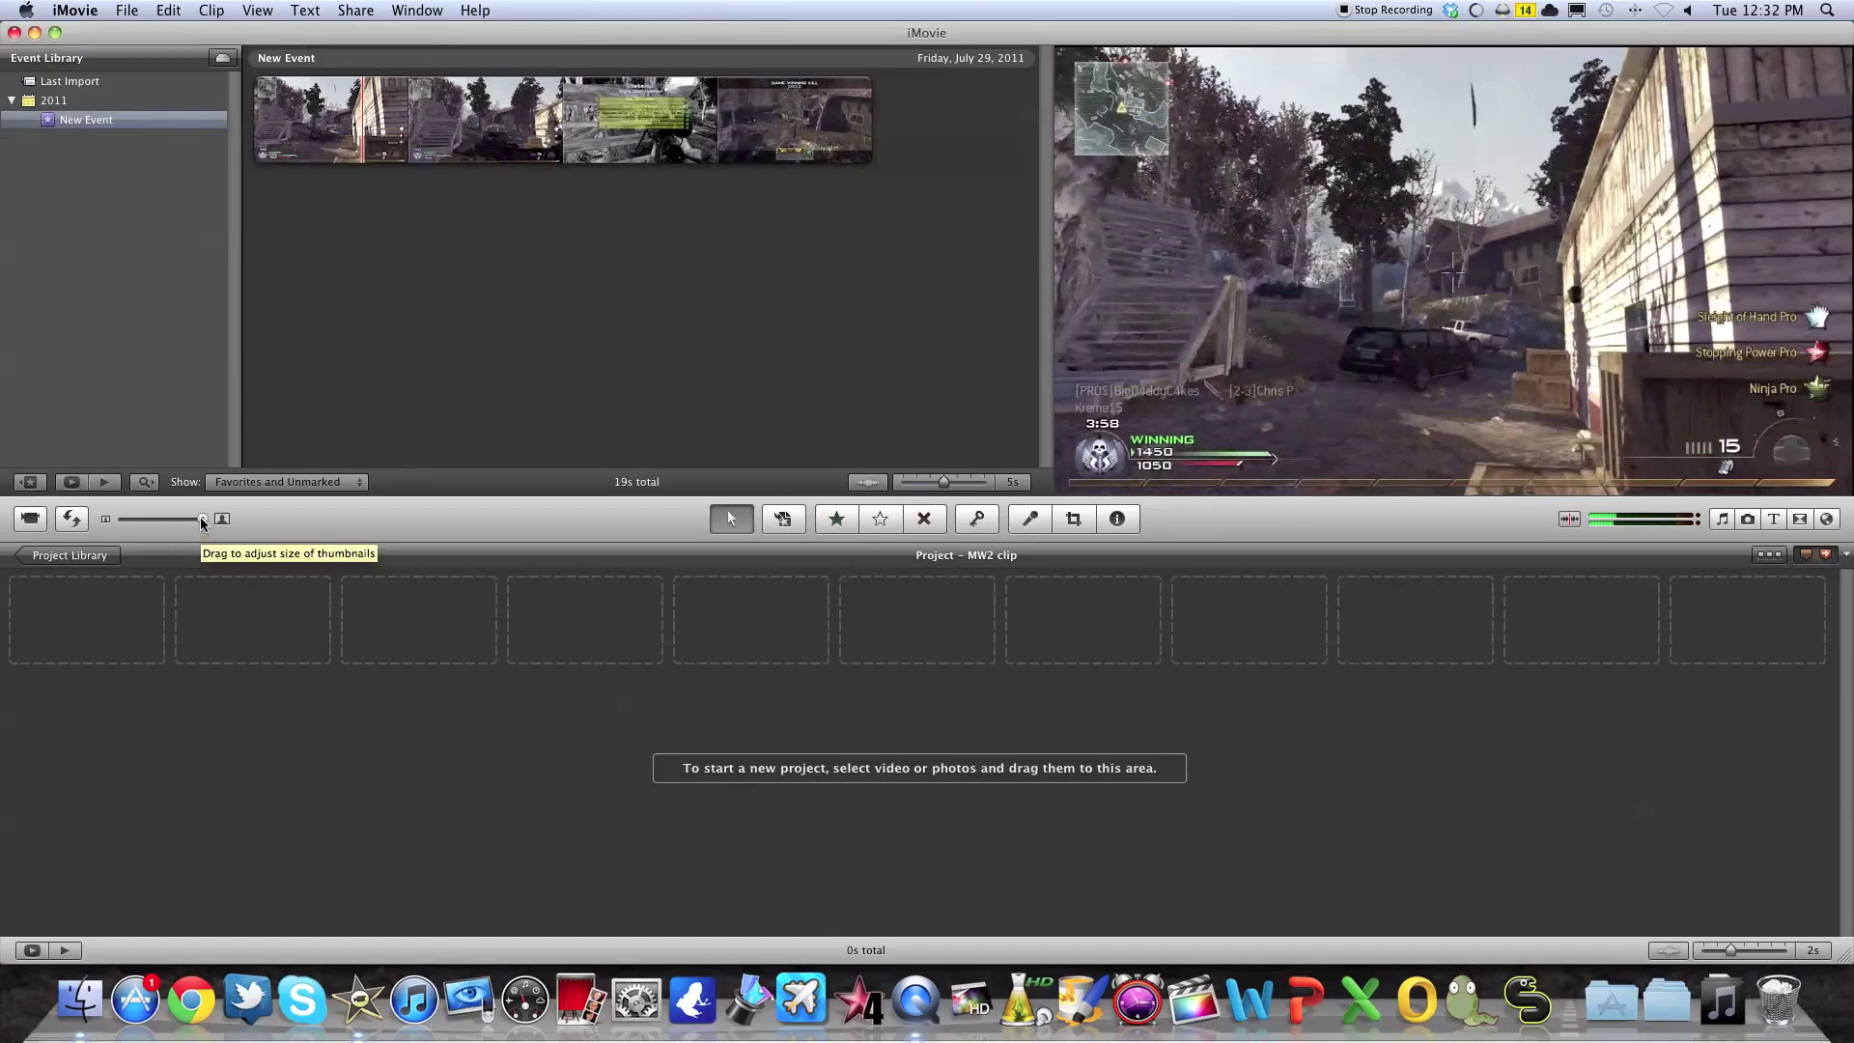
drag(200, 518, 132, 514)
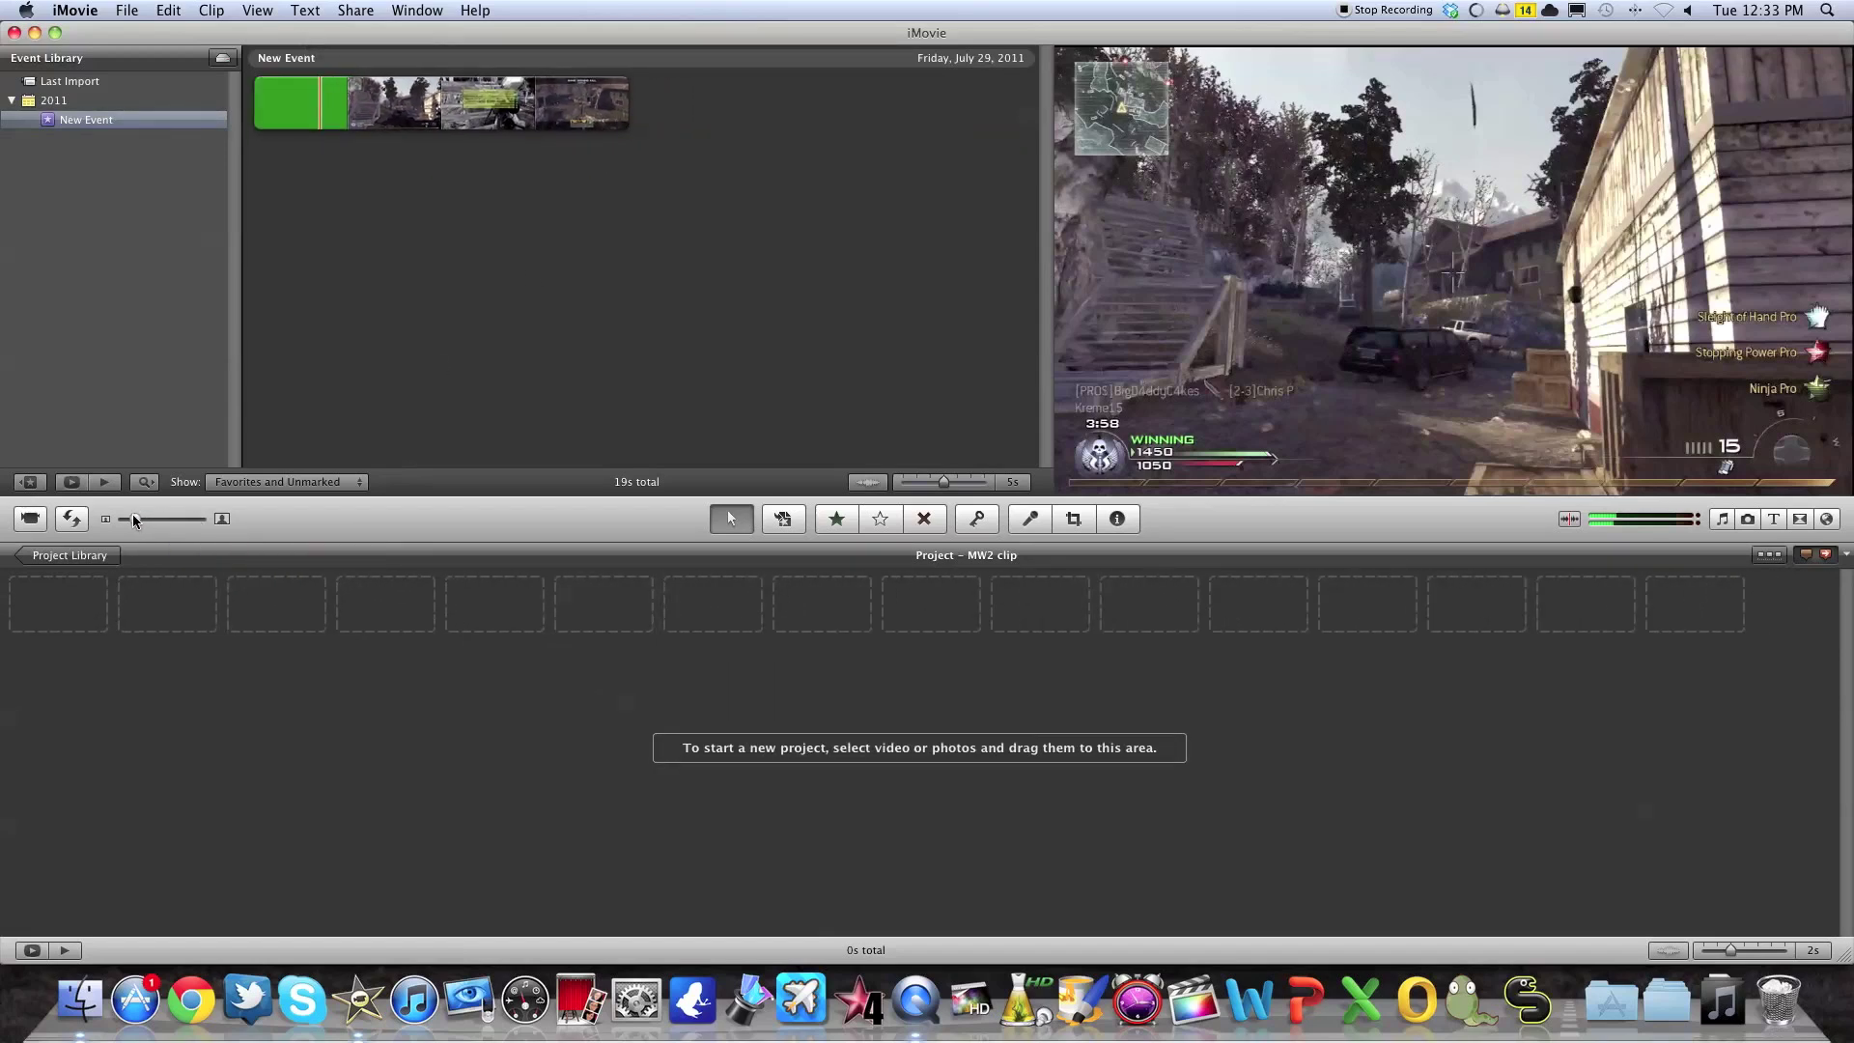
Add a 7.8-second stretch of gameplay footage to MW2 clip and play it back.
click(437, 116)
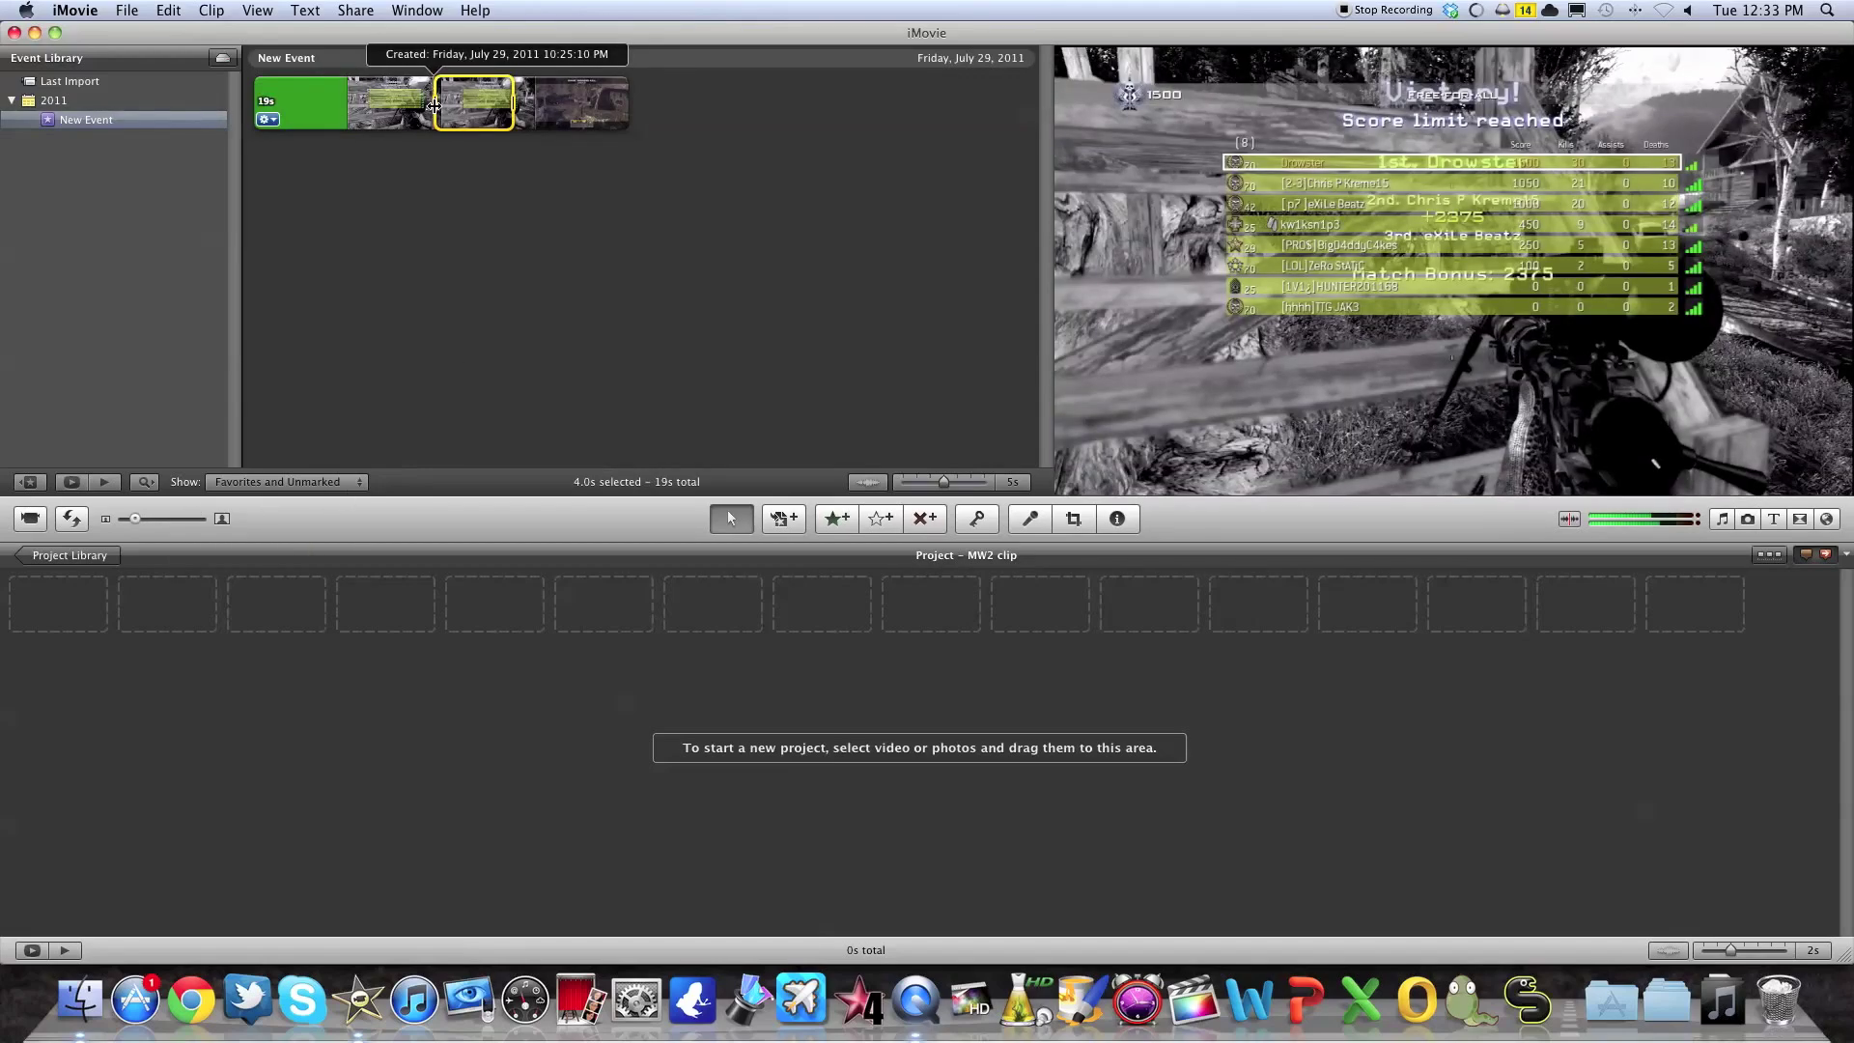
drag(437, 115, 623, 739)
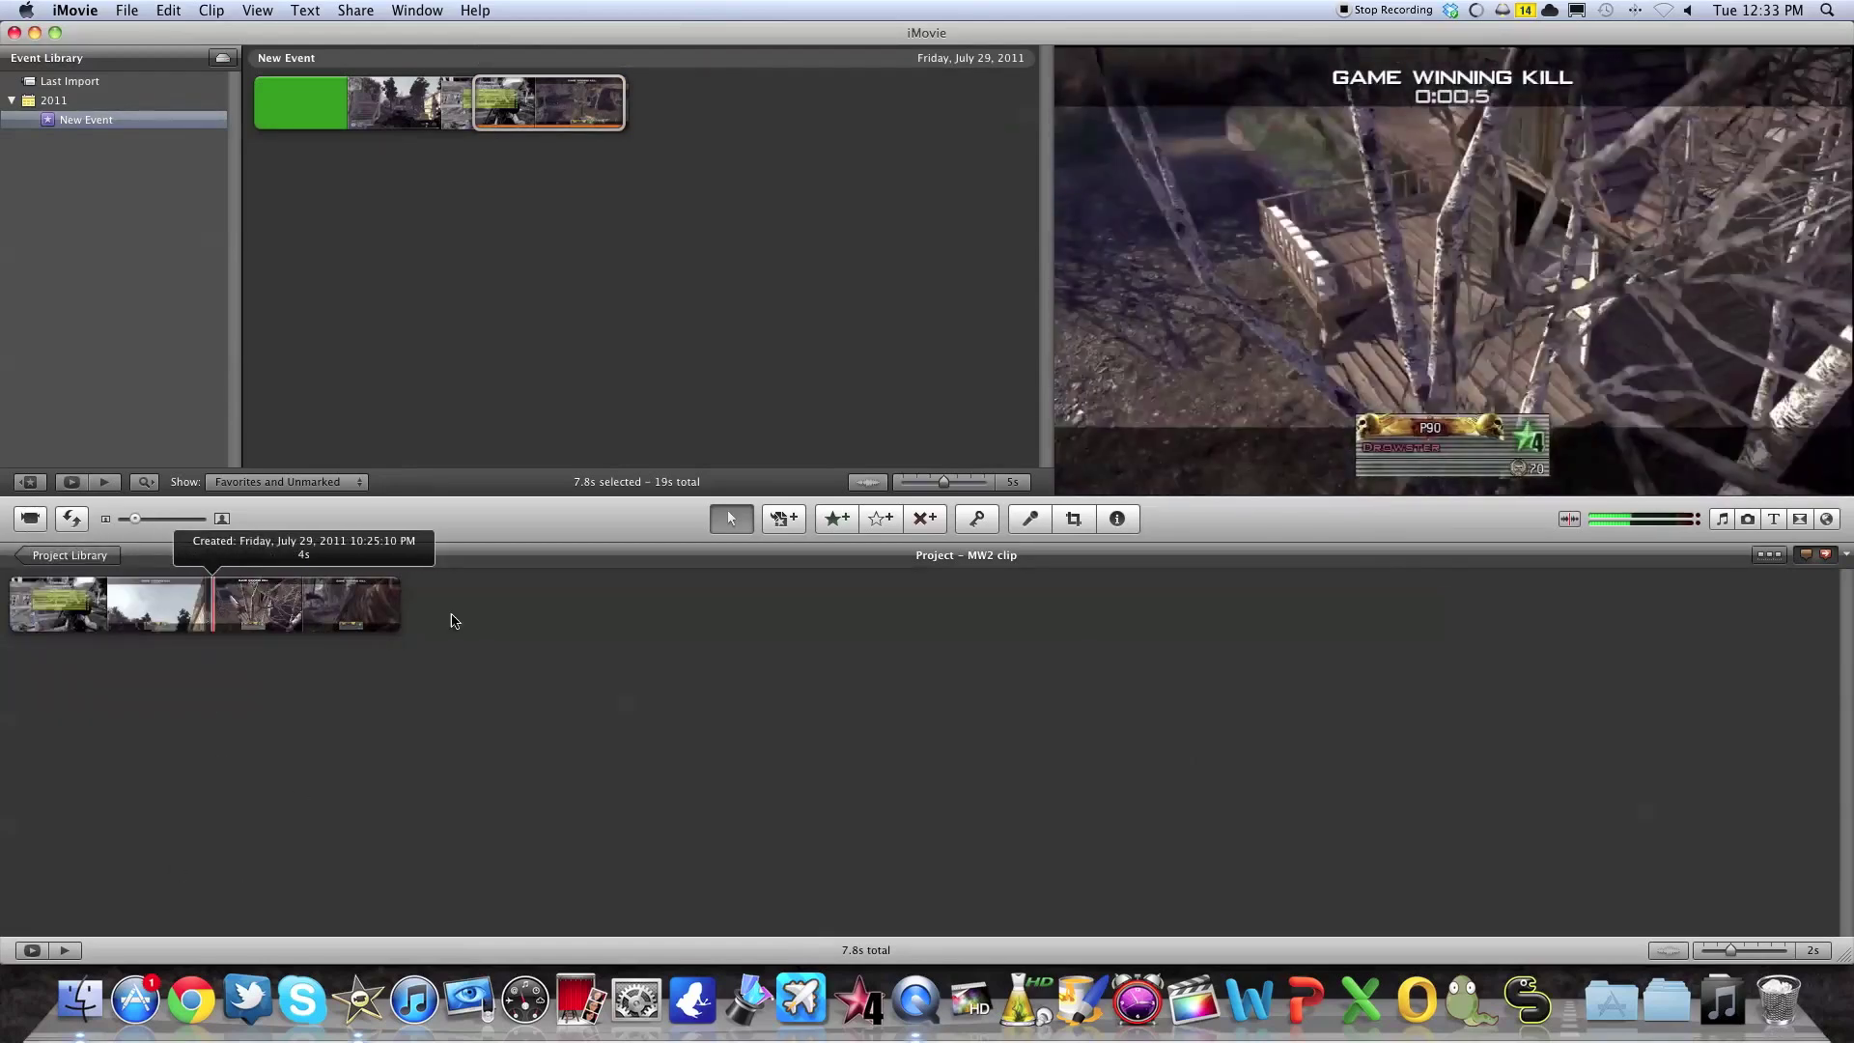
key(space)
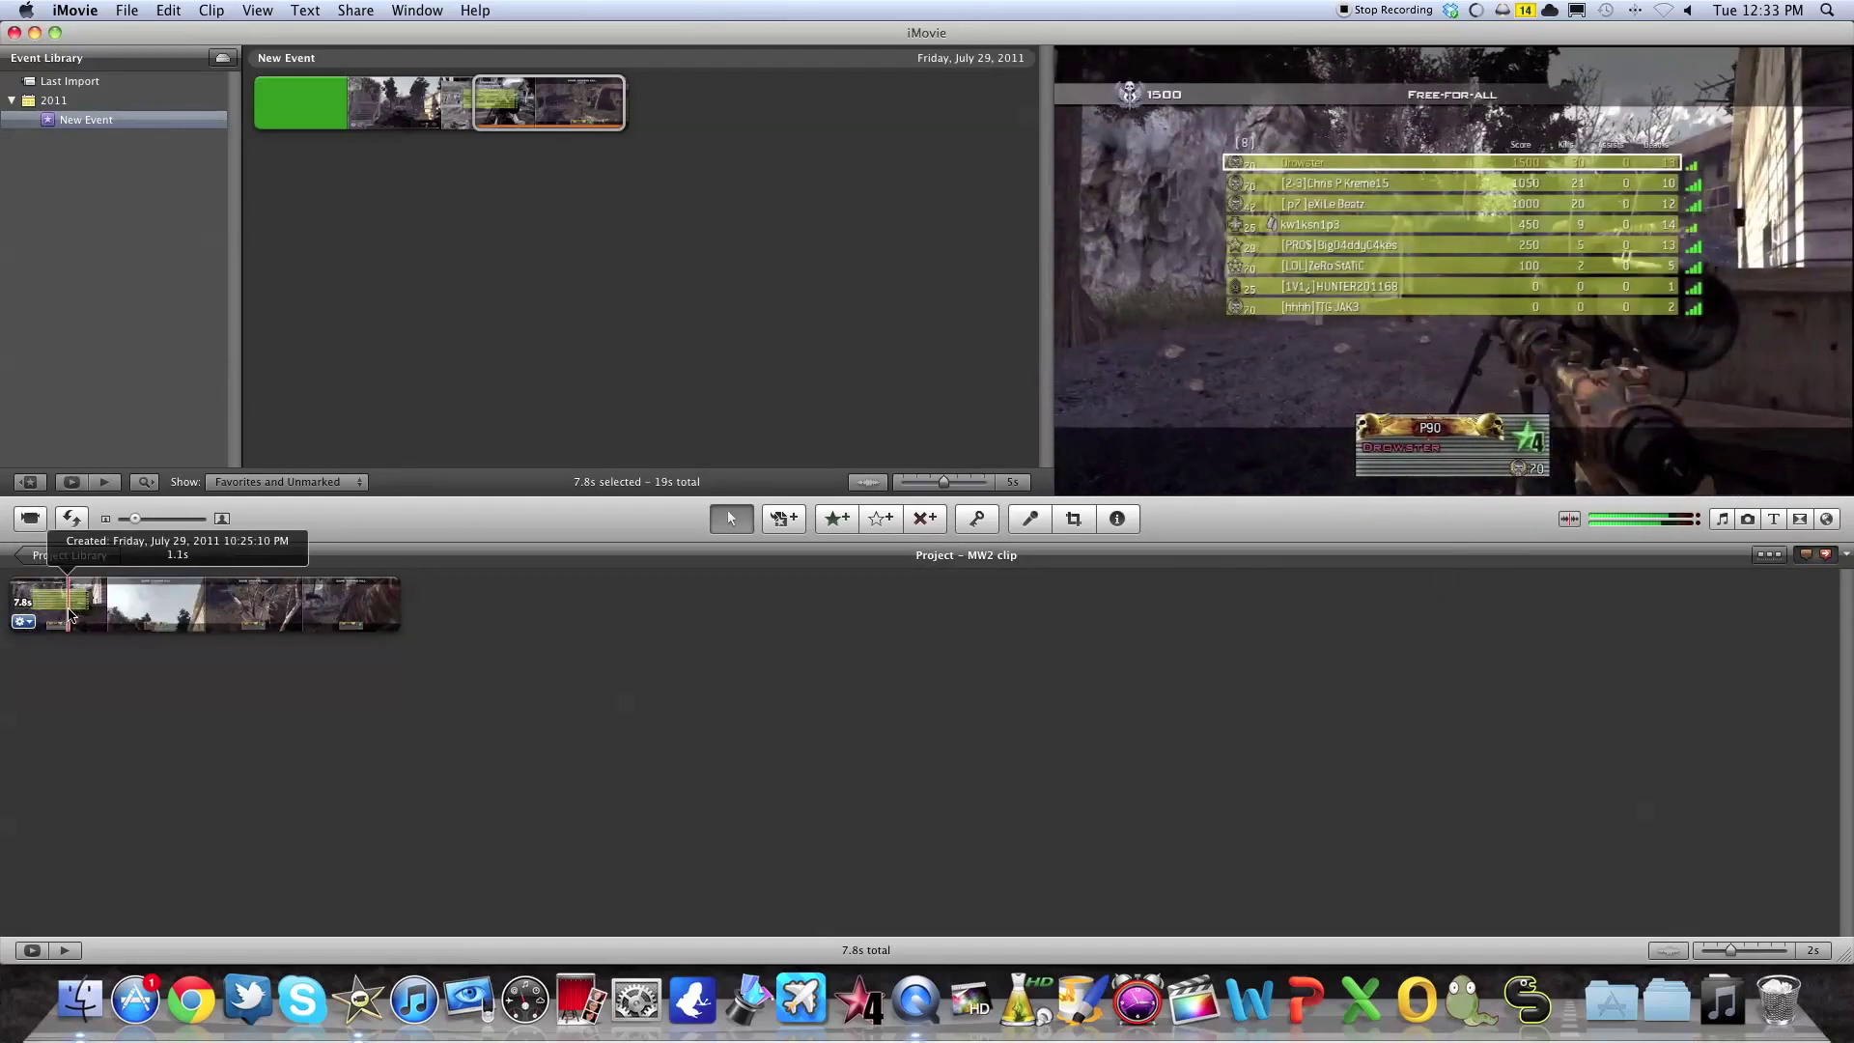
Browse the title styles and place the Drifting title at the start of the project.
click(1773, 525)
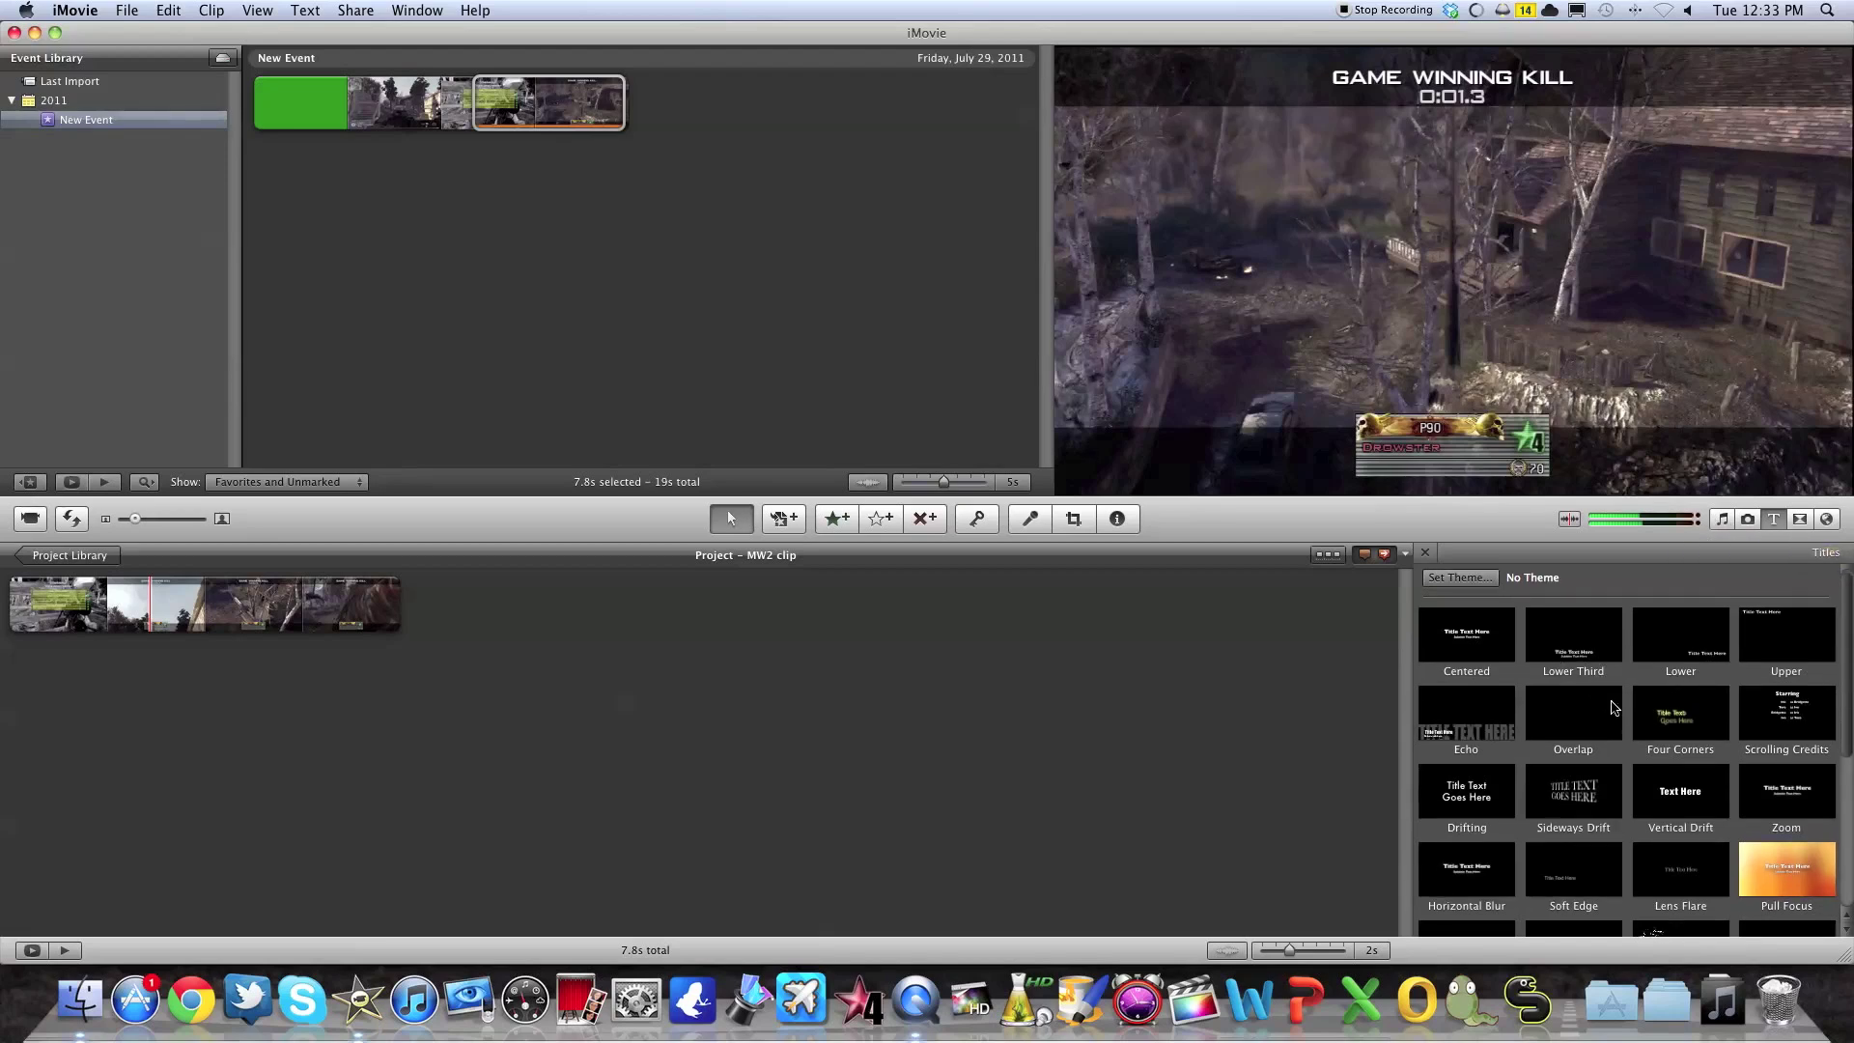
scroll(1551, 676, down, 3)
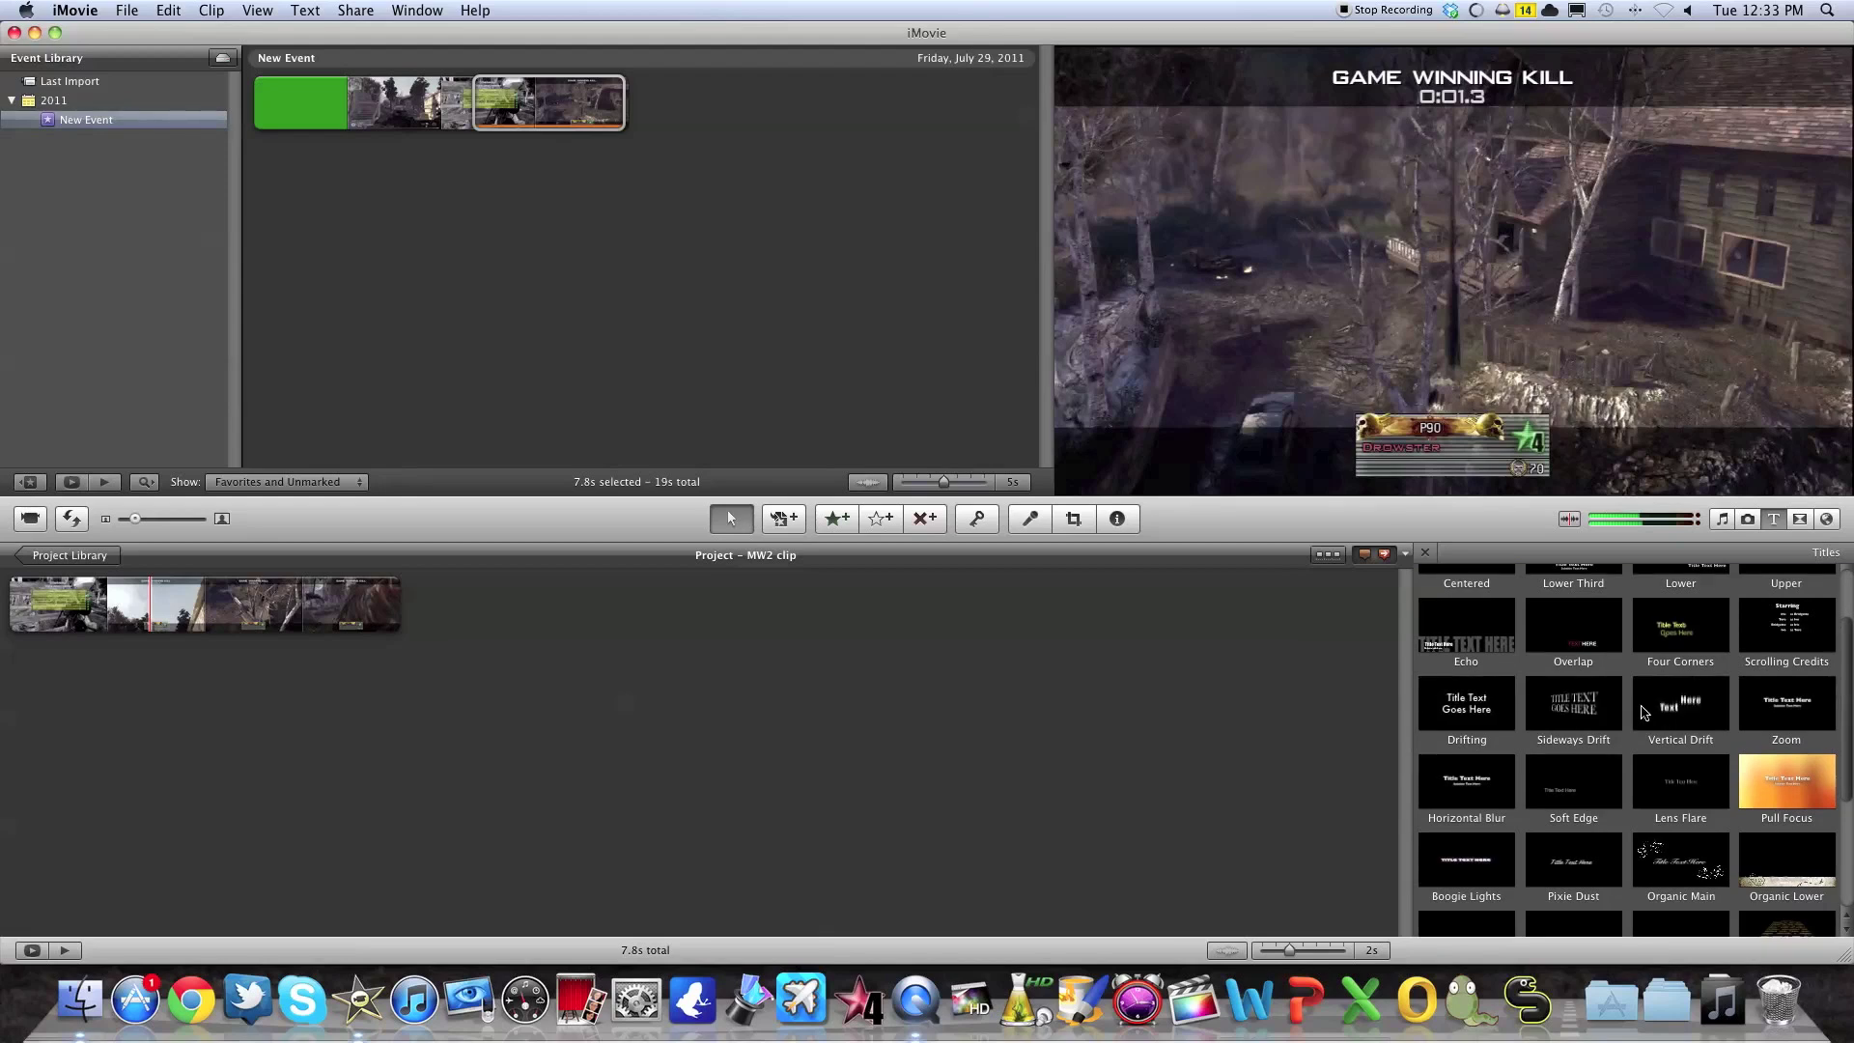
scroll(1644, 715, down, 2)
scroll(1657, 722, down, 1)
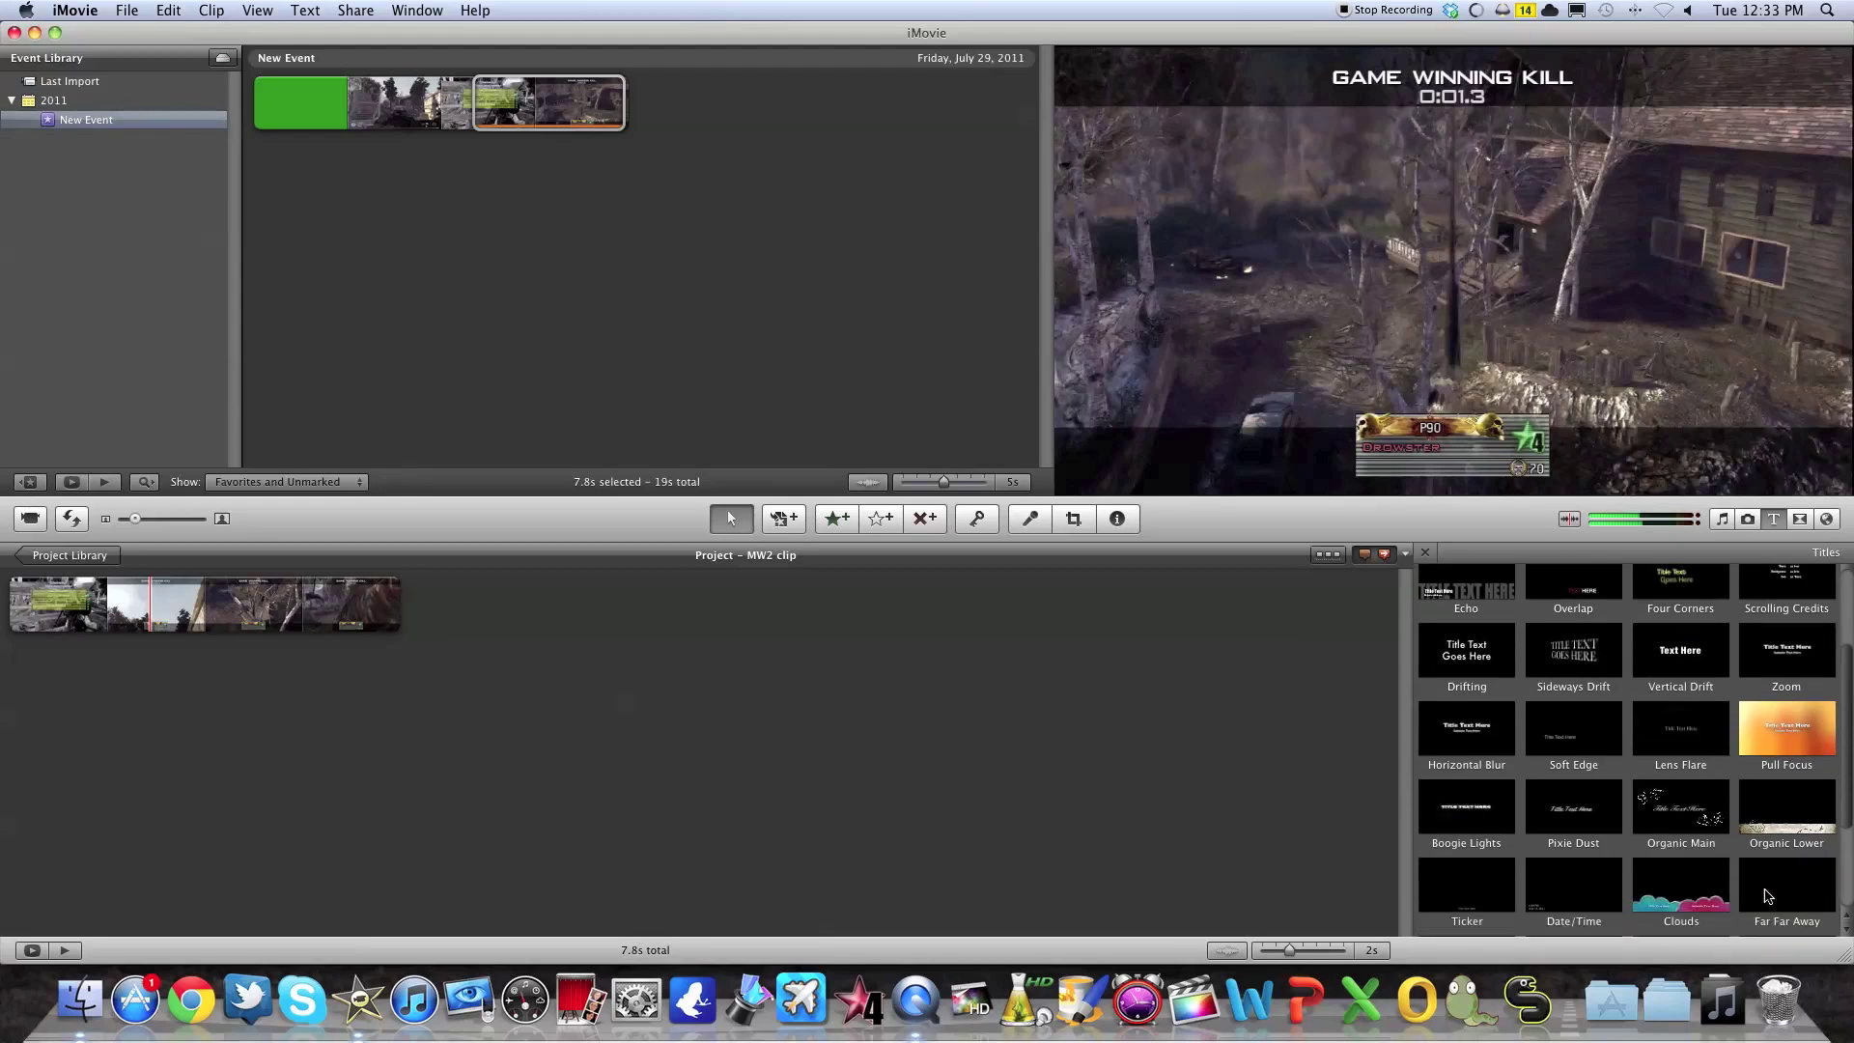
scroll(1642, 831, up, 6)
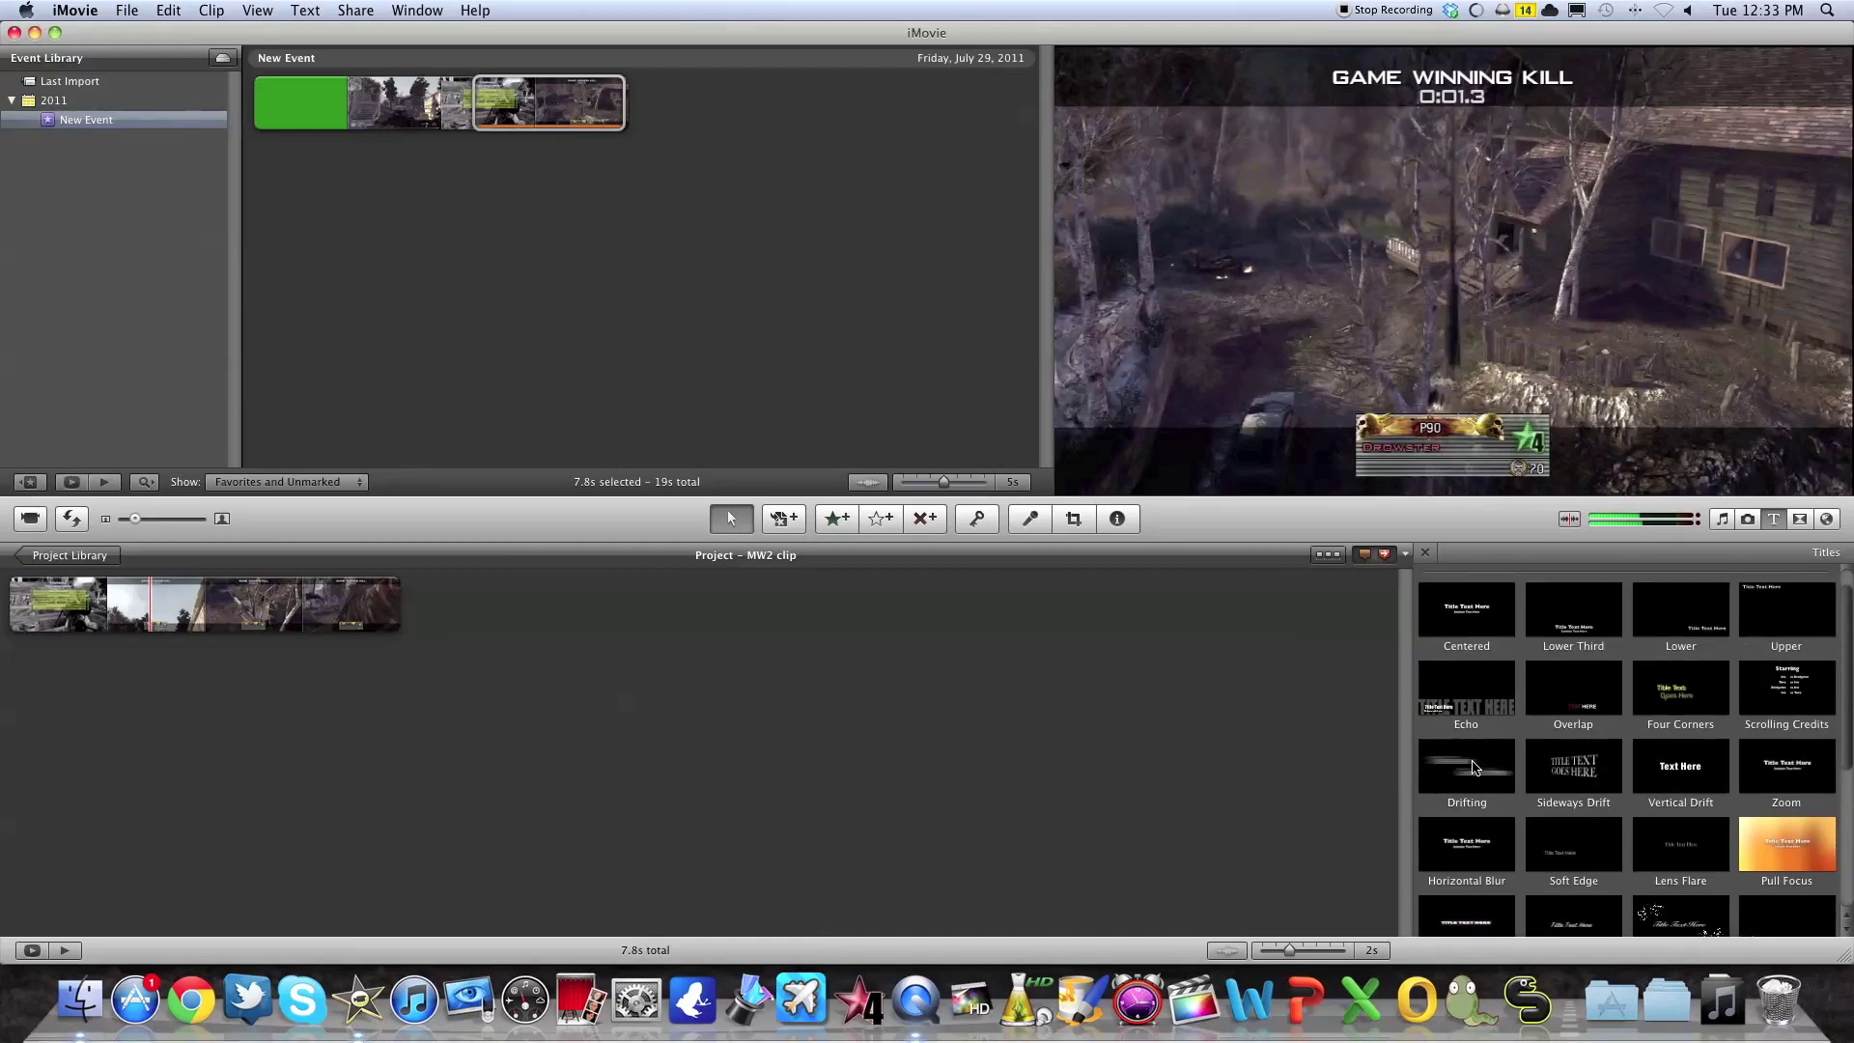
drag(1475, 768, 47, 619)
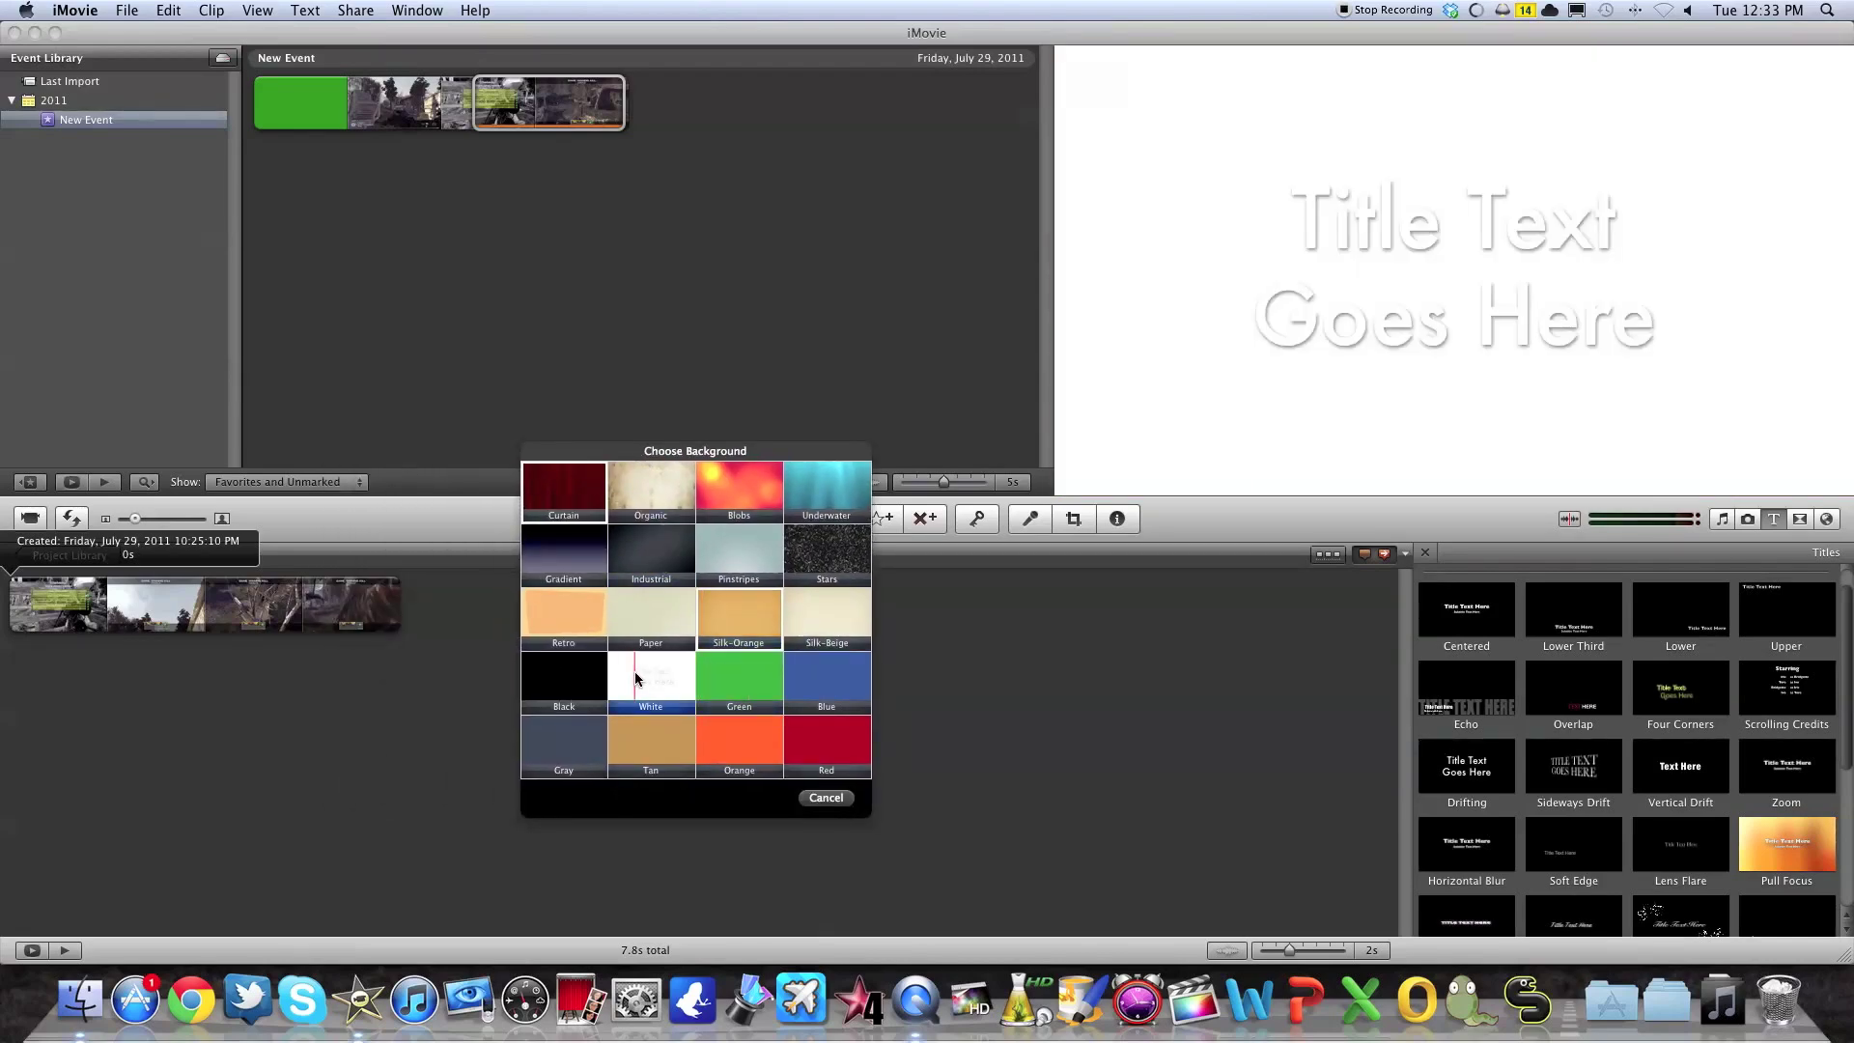
Give the Drifting title a black background and enter 'MW2' and 'Clip' as its two lines.
click(552, 673)
text(MW2)
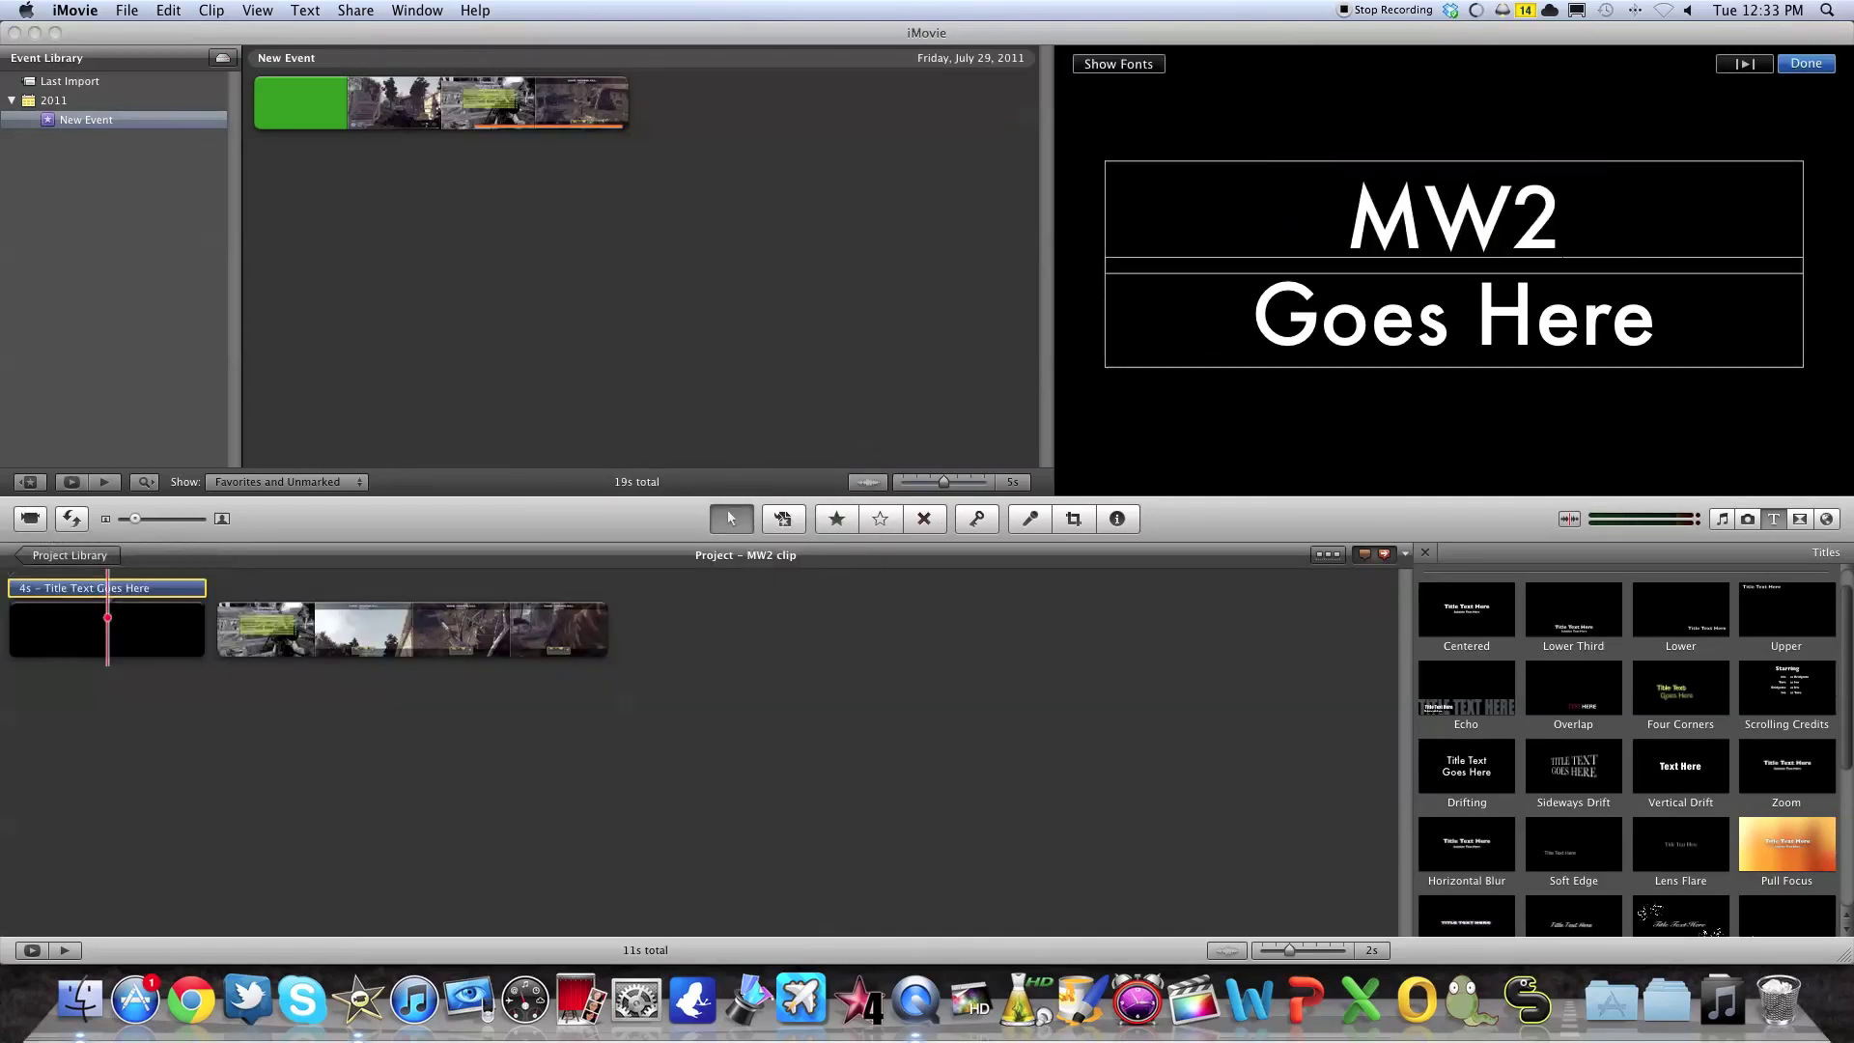
key(Tab)
text(Clip)
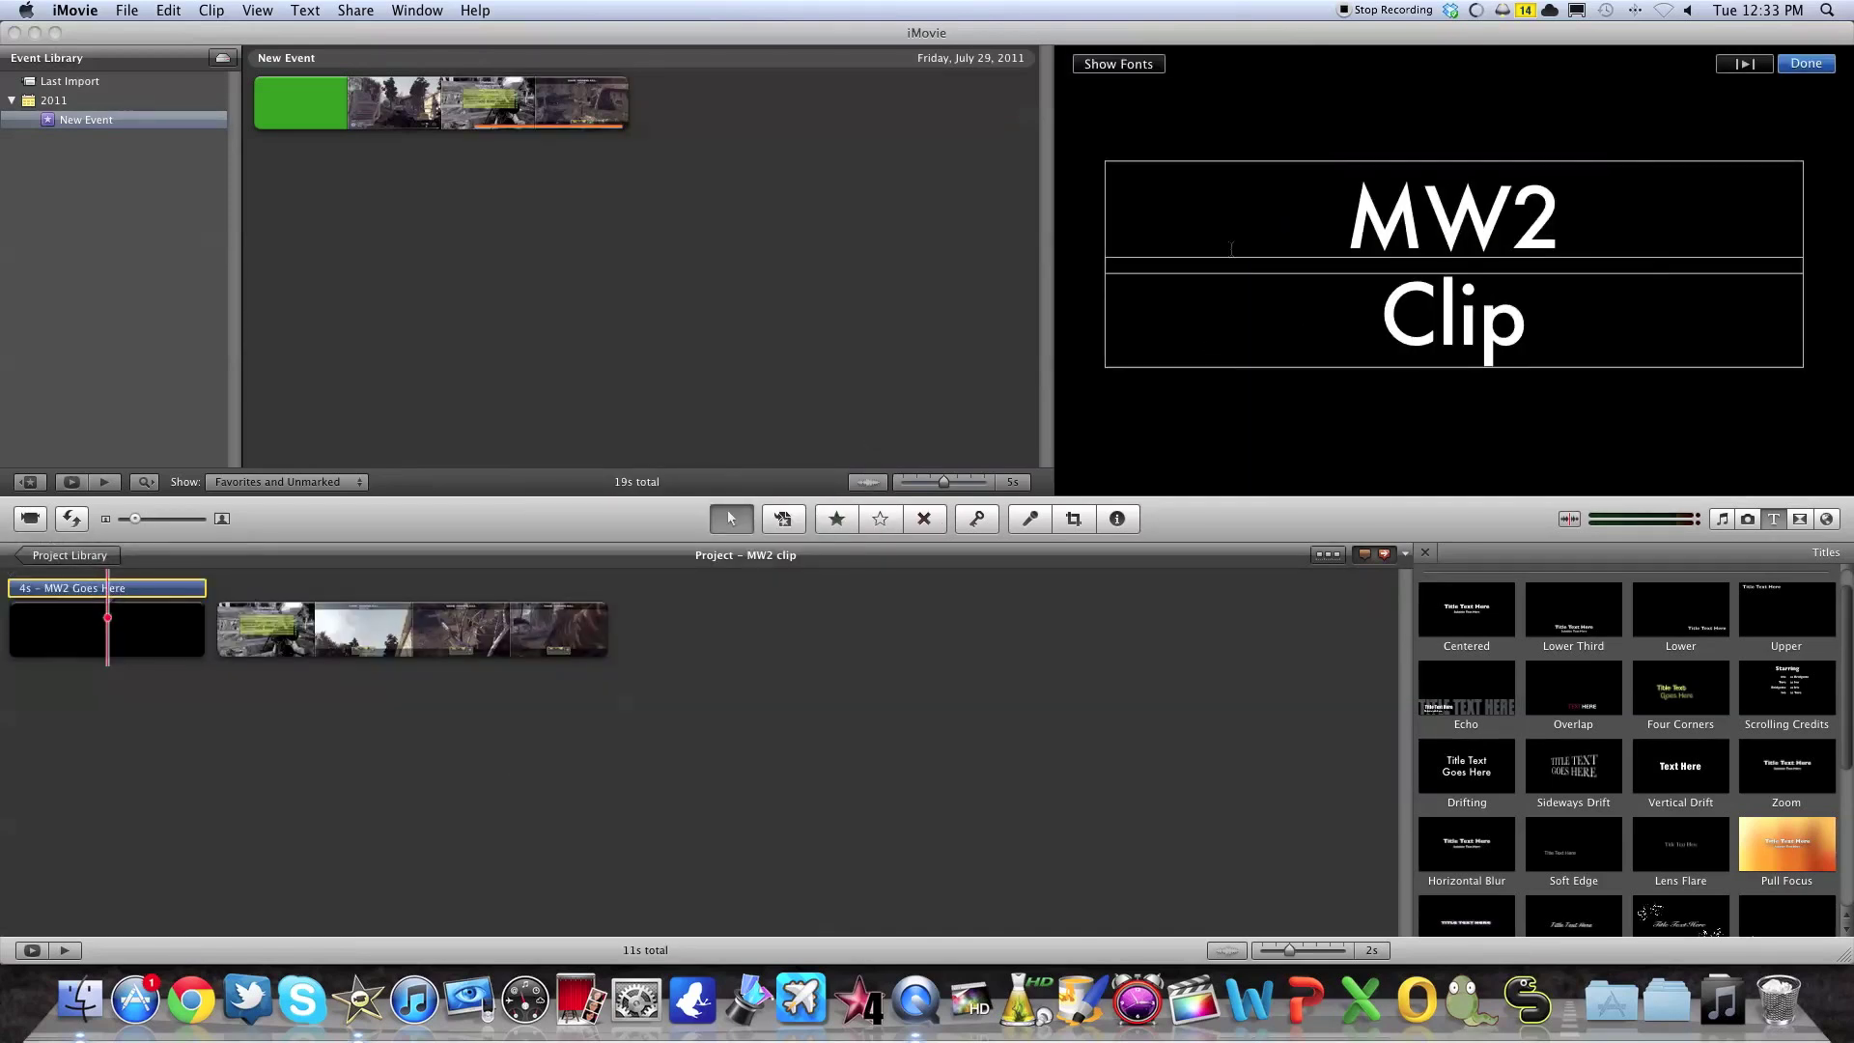
click(1801, 66)
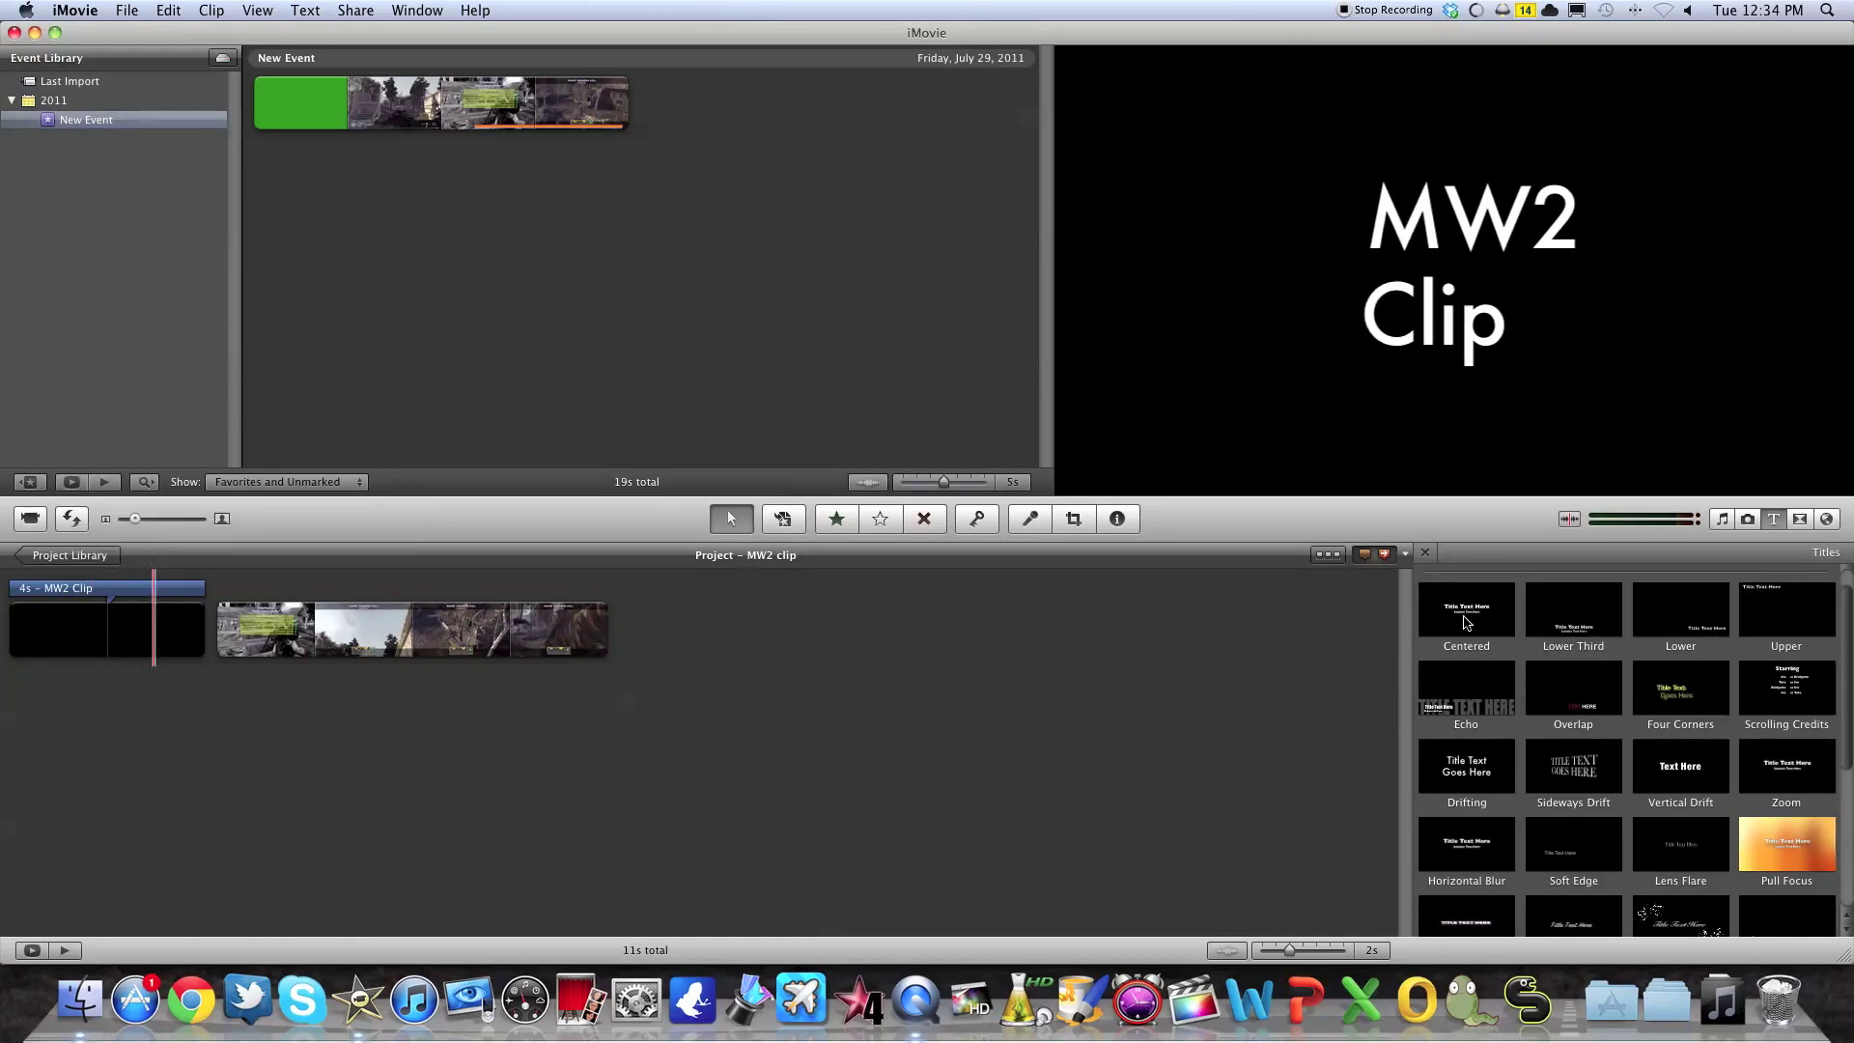
Set the MW2 Clip title's duration to 3 seconds, then reopen it for text editing.
double_click(143, 618)
drag(223, 235, 827, 253)
click(769, 275)
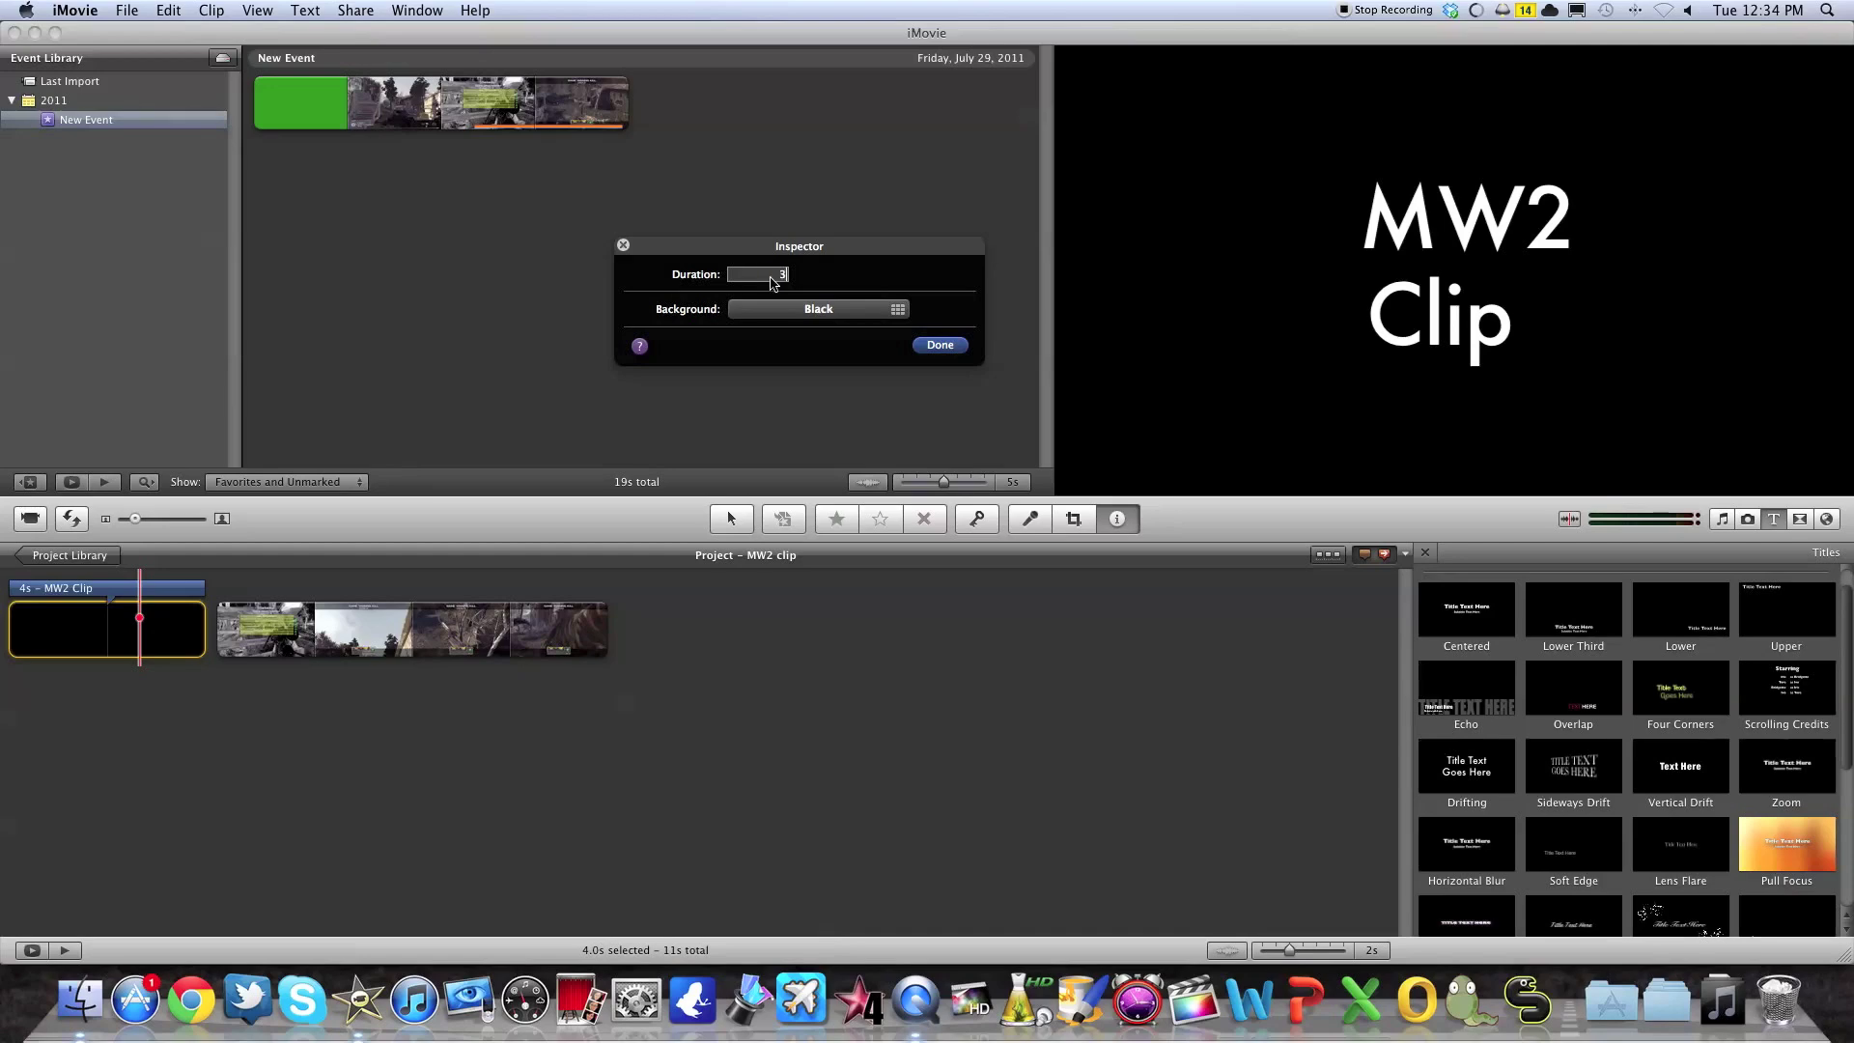
text(3)
key(Return)
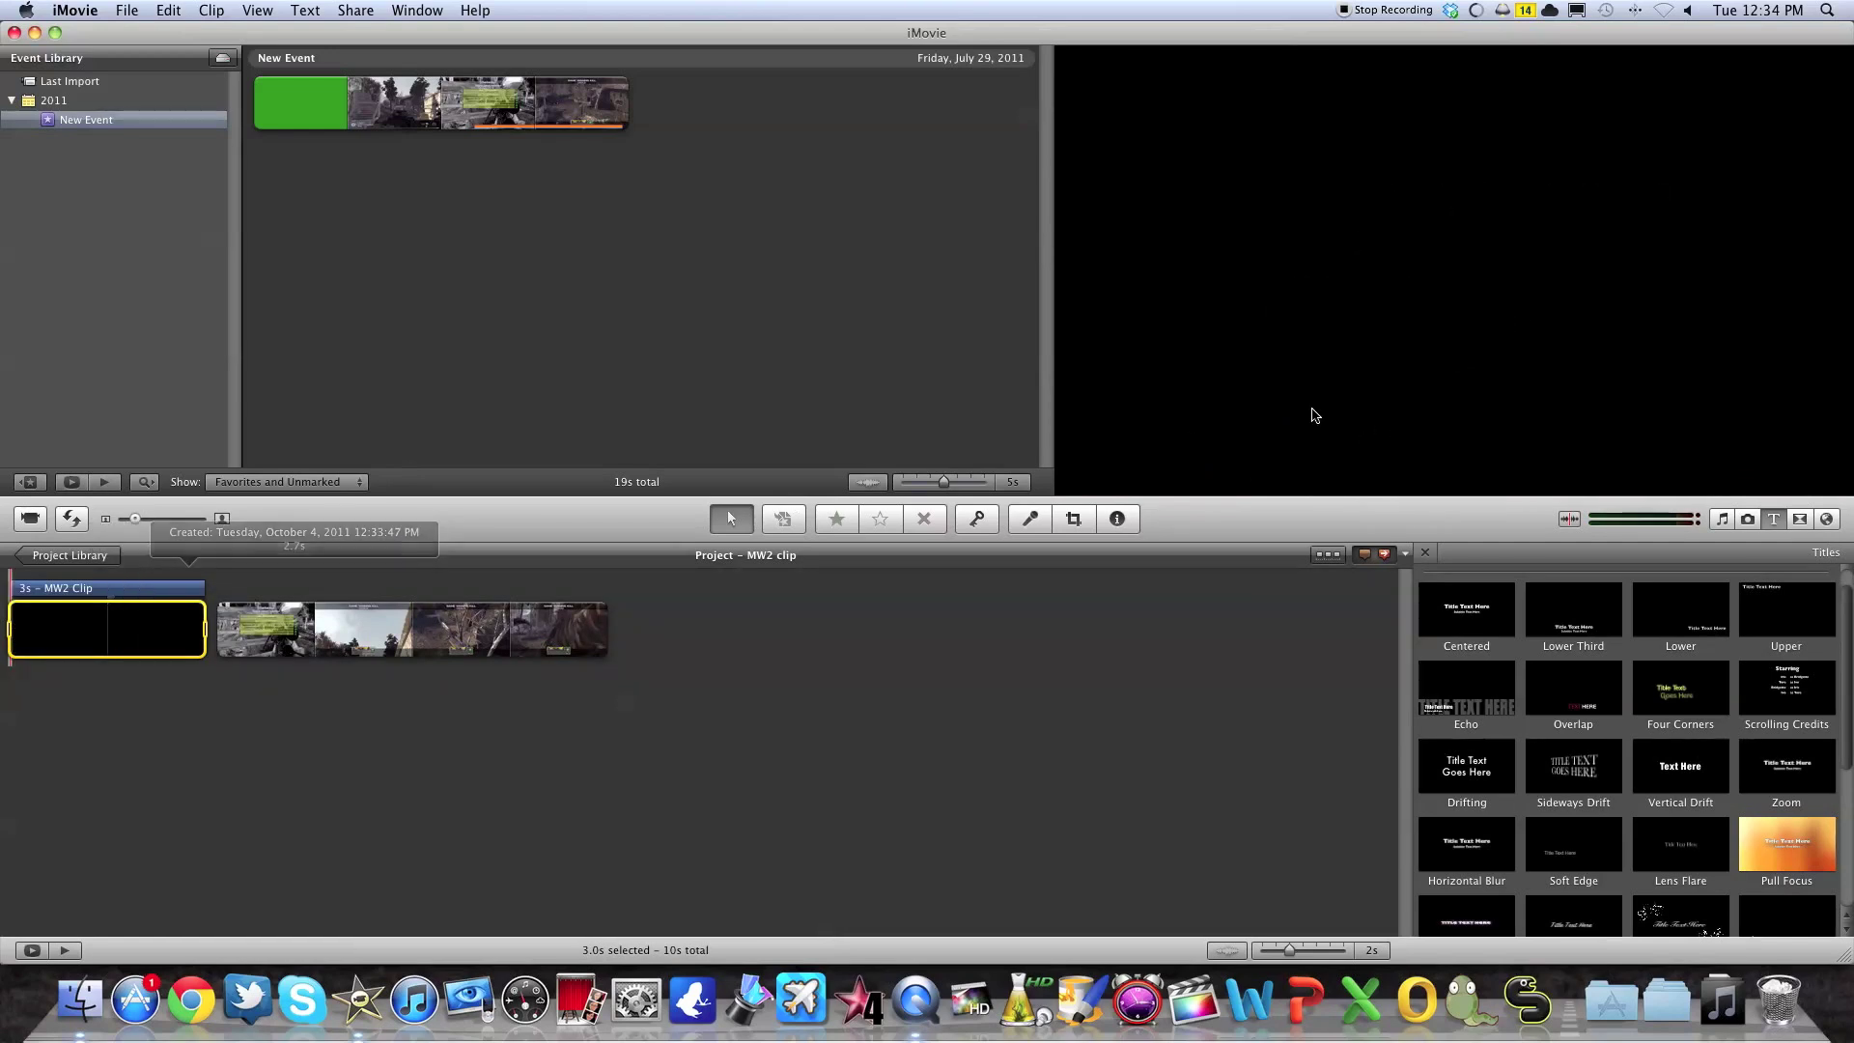
click(159, 588)
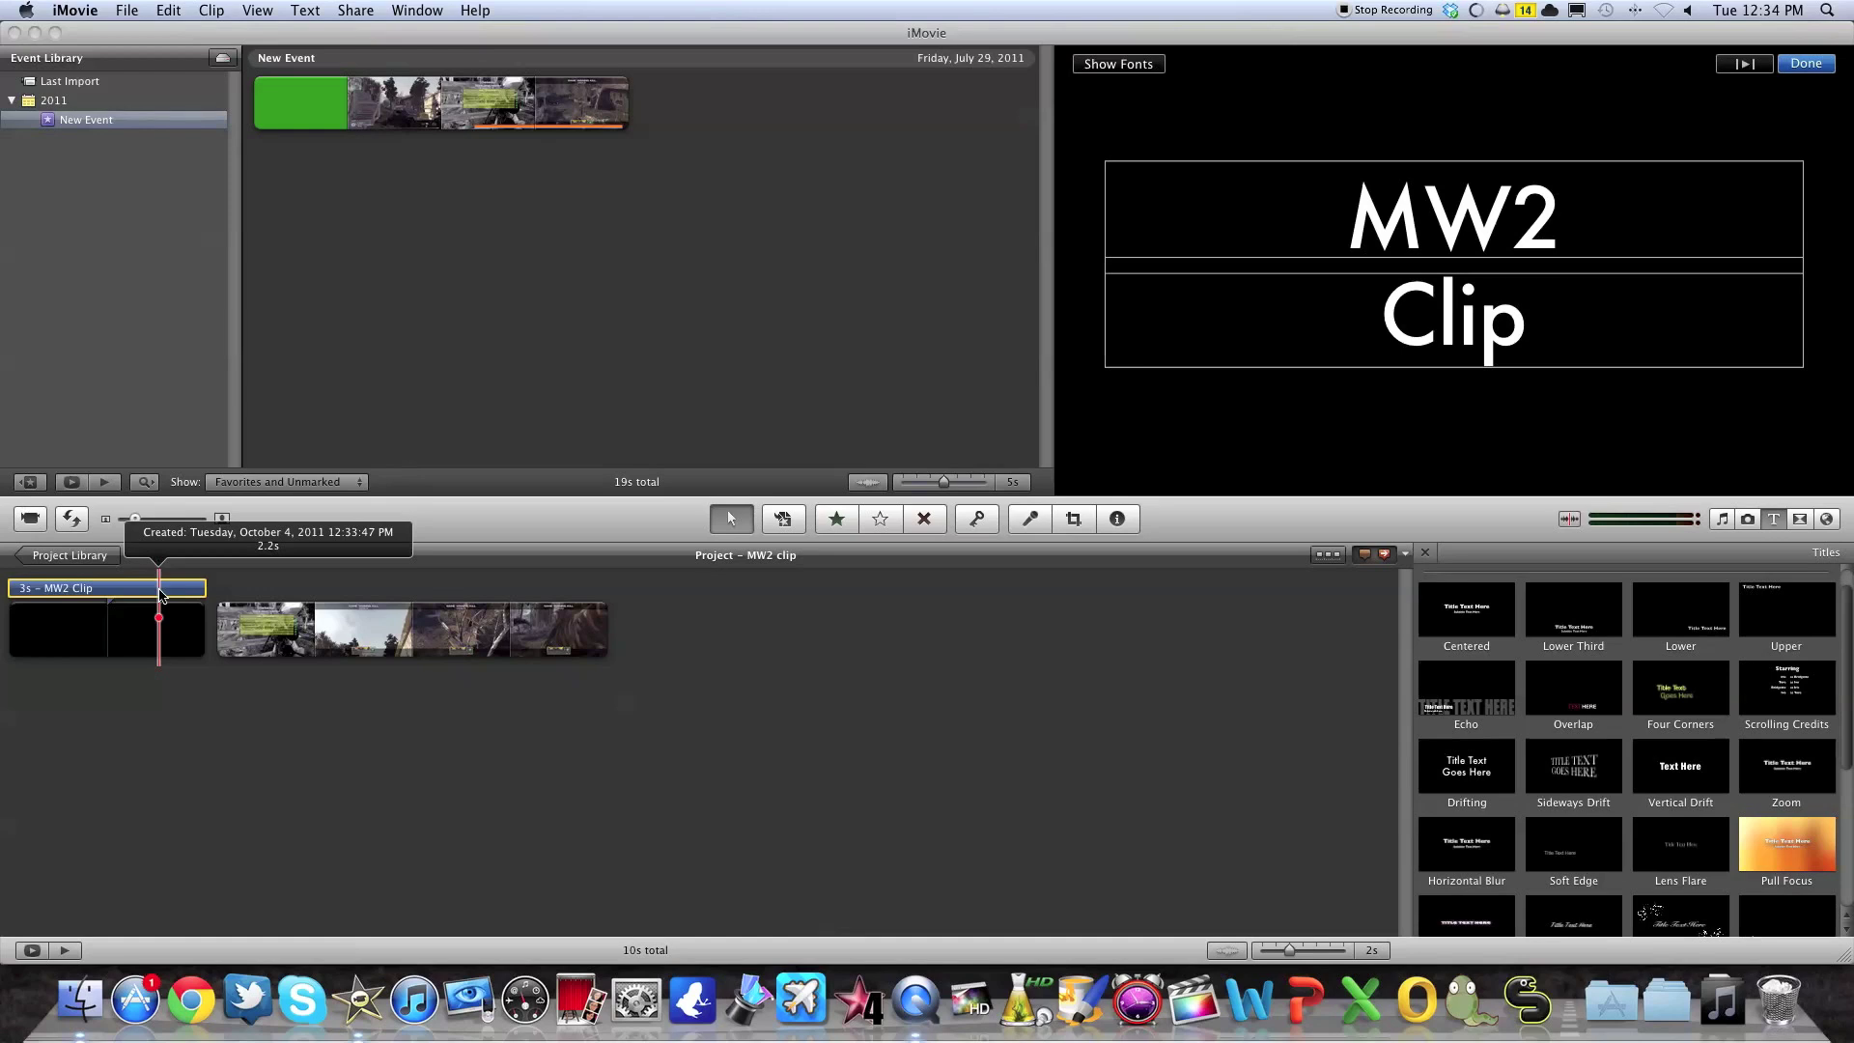
Restyle the MW2 Clip title text in Sign Painter House Script font, colored red.
click(116, 634)
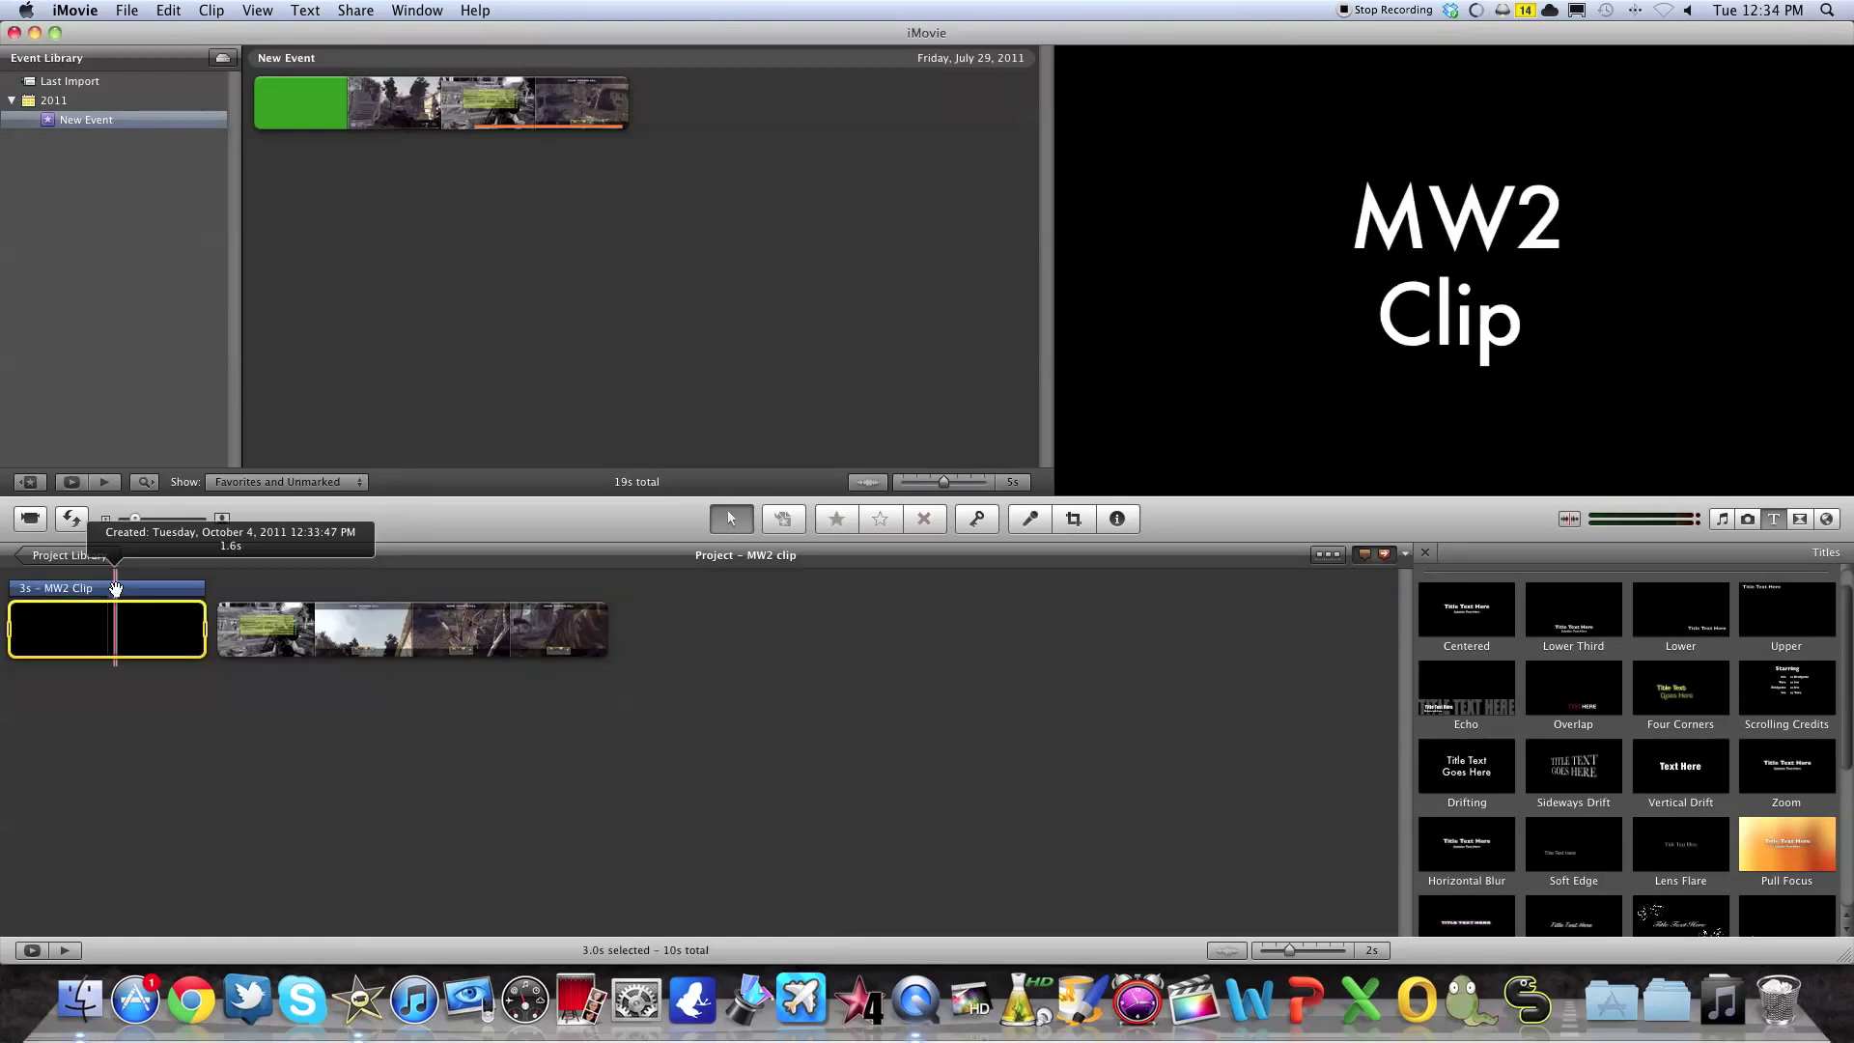
click(116, 589)
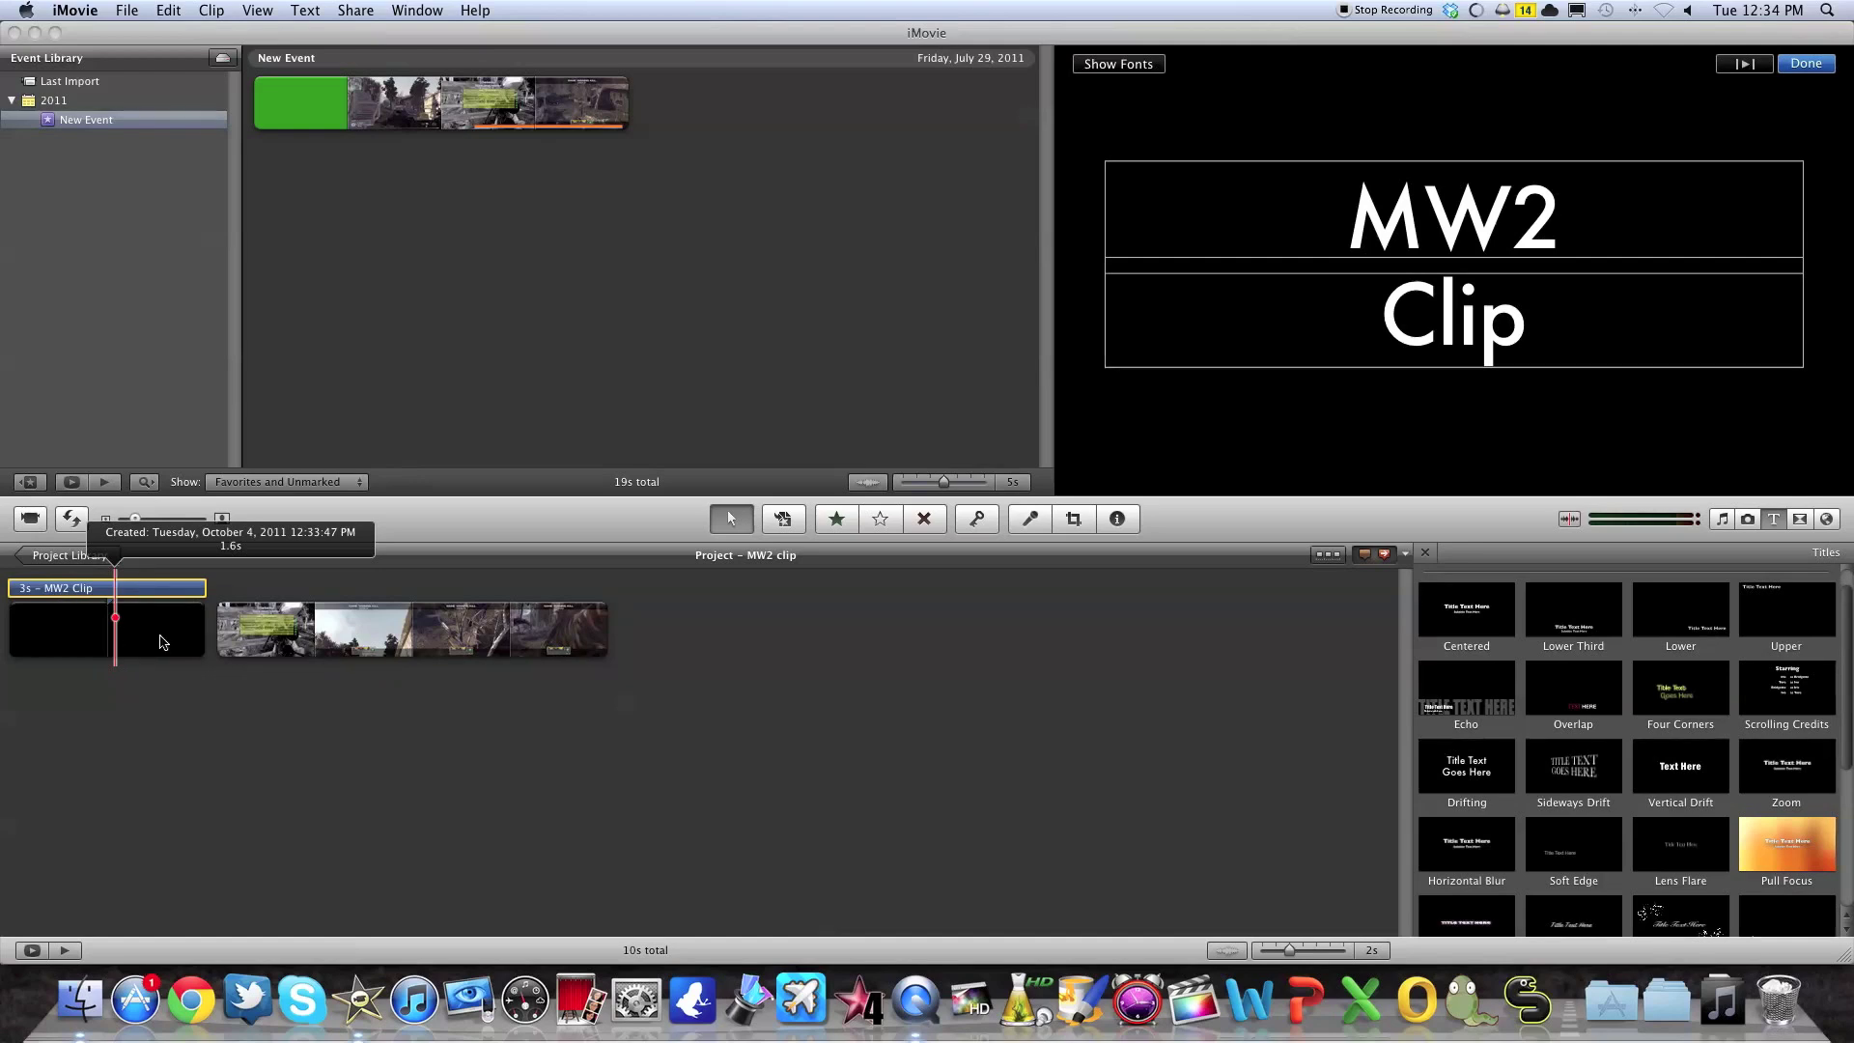
click(1115, 65)
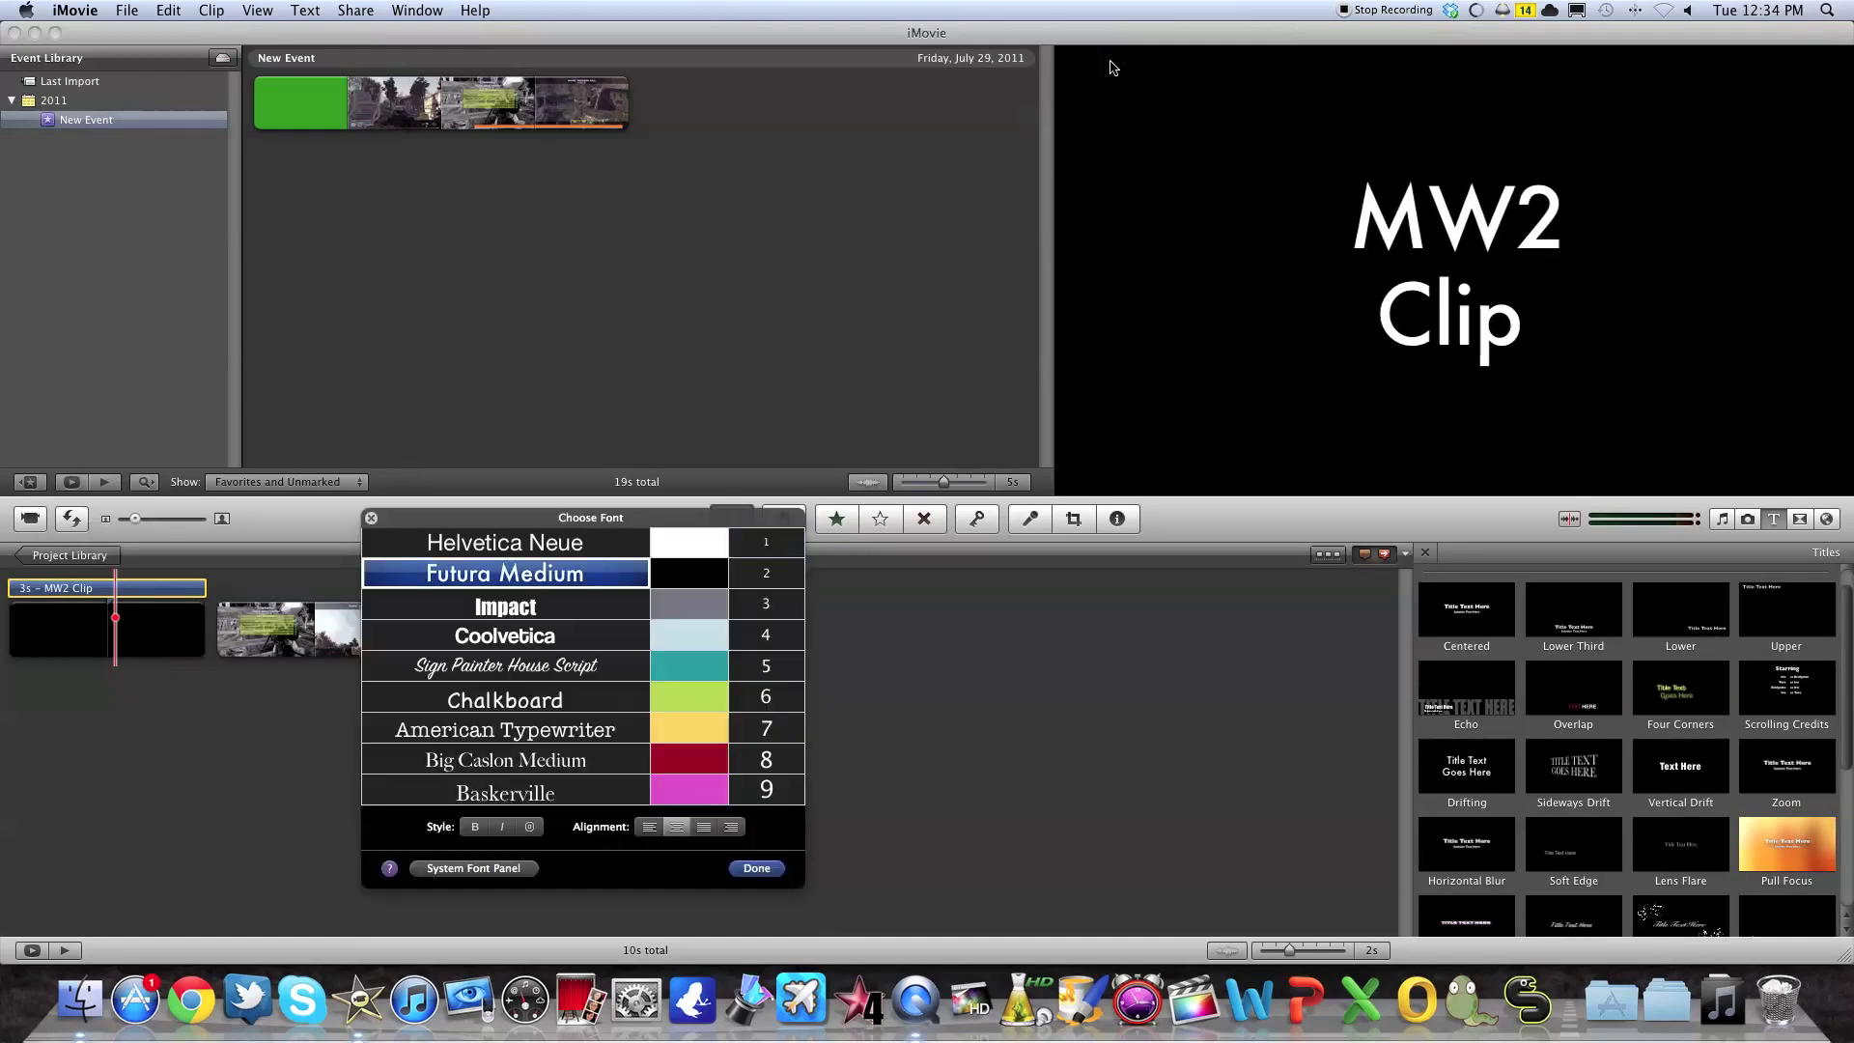
drag(570, 525, 977, 183)
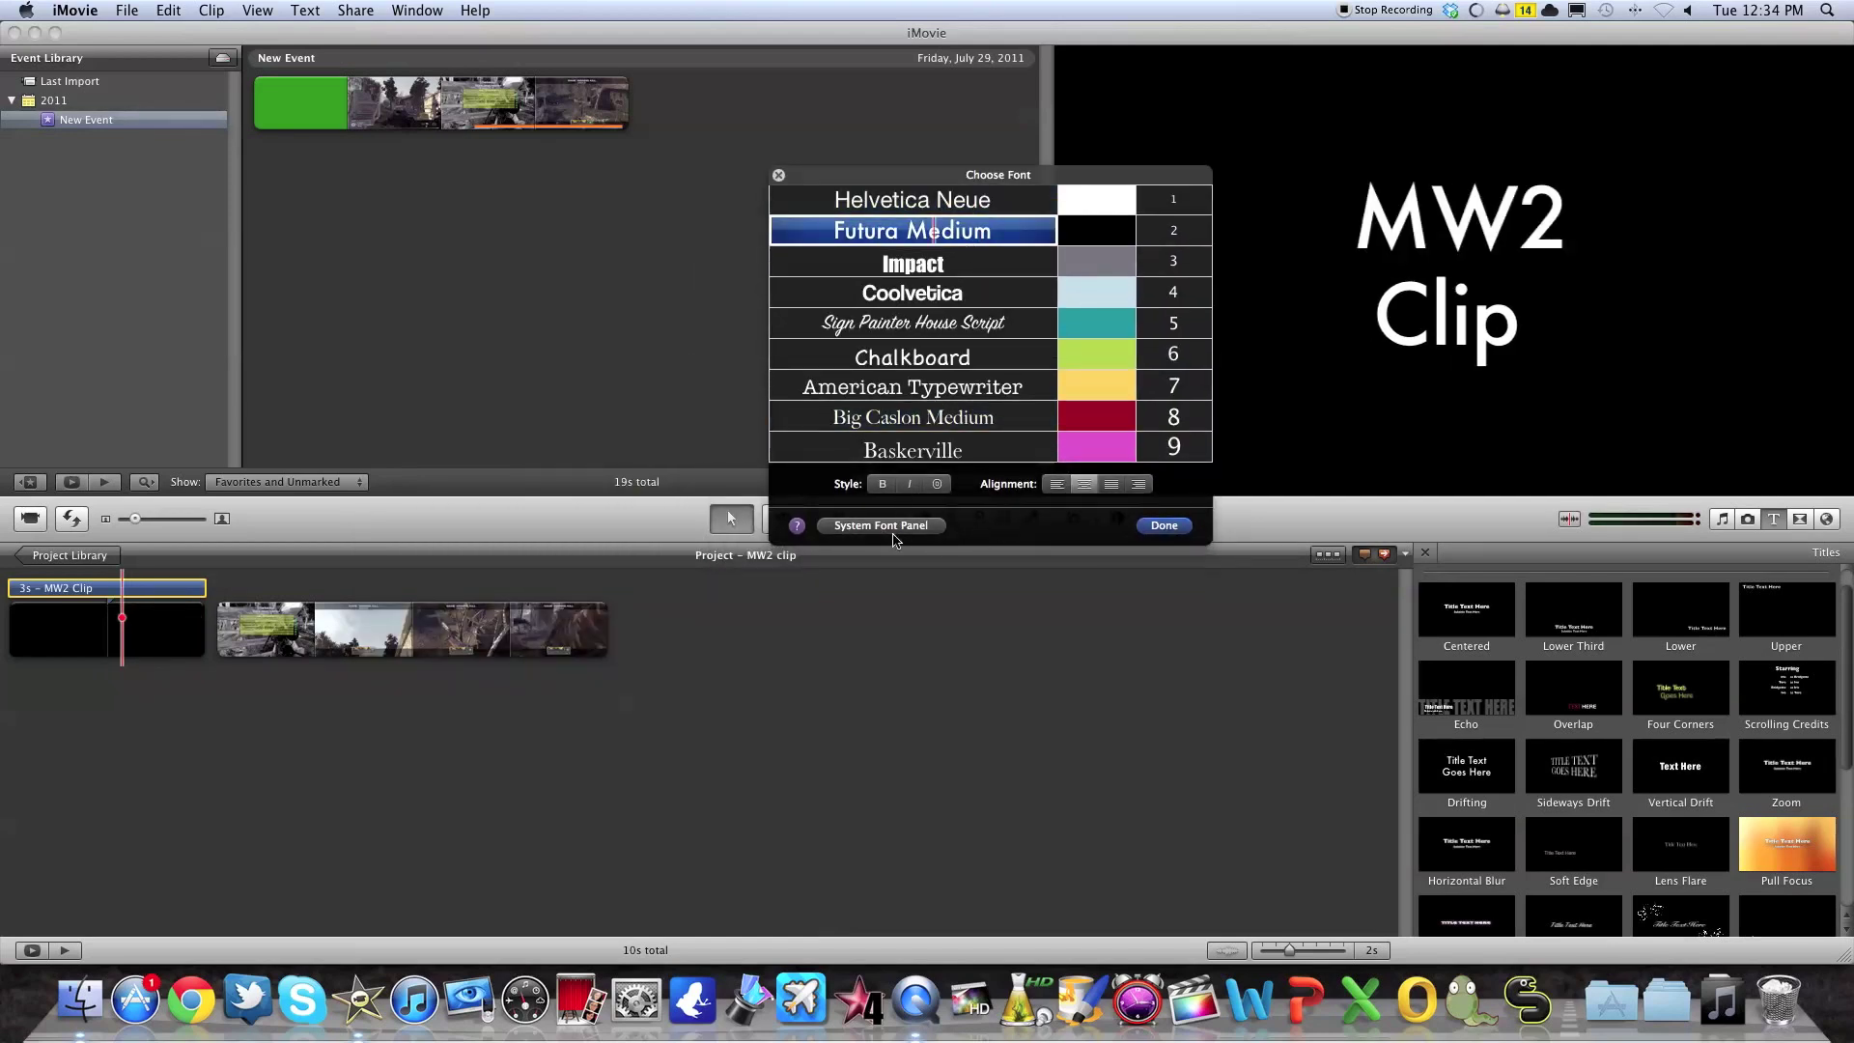
click(927, 530)
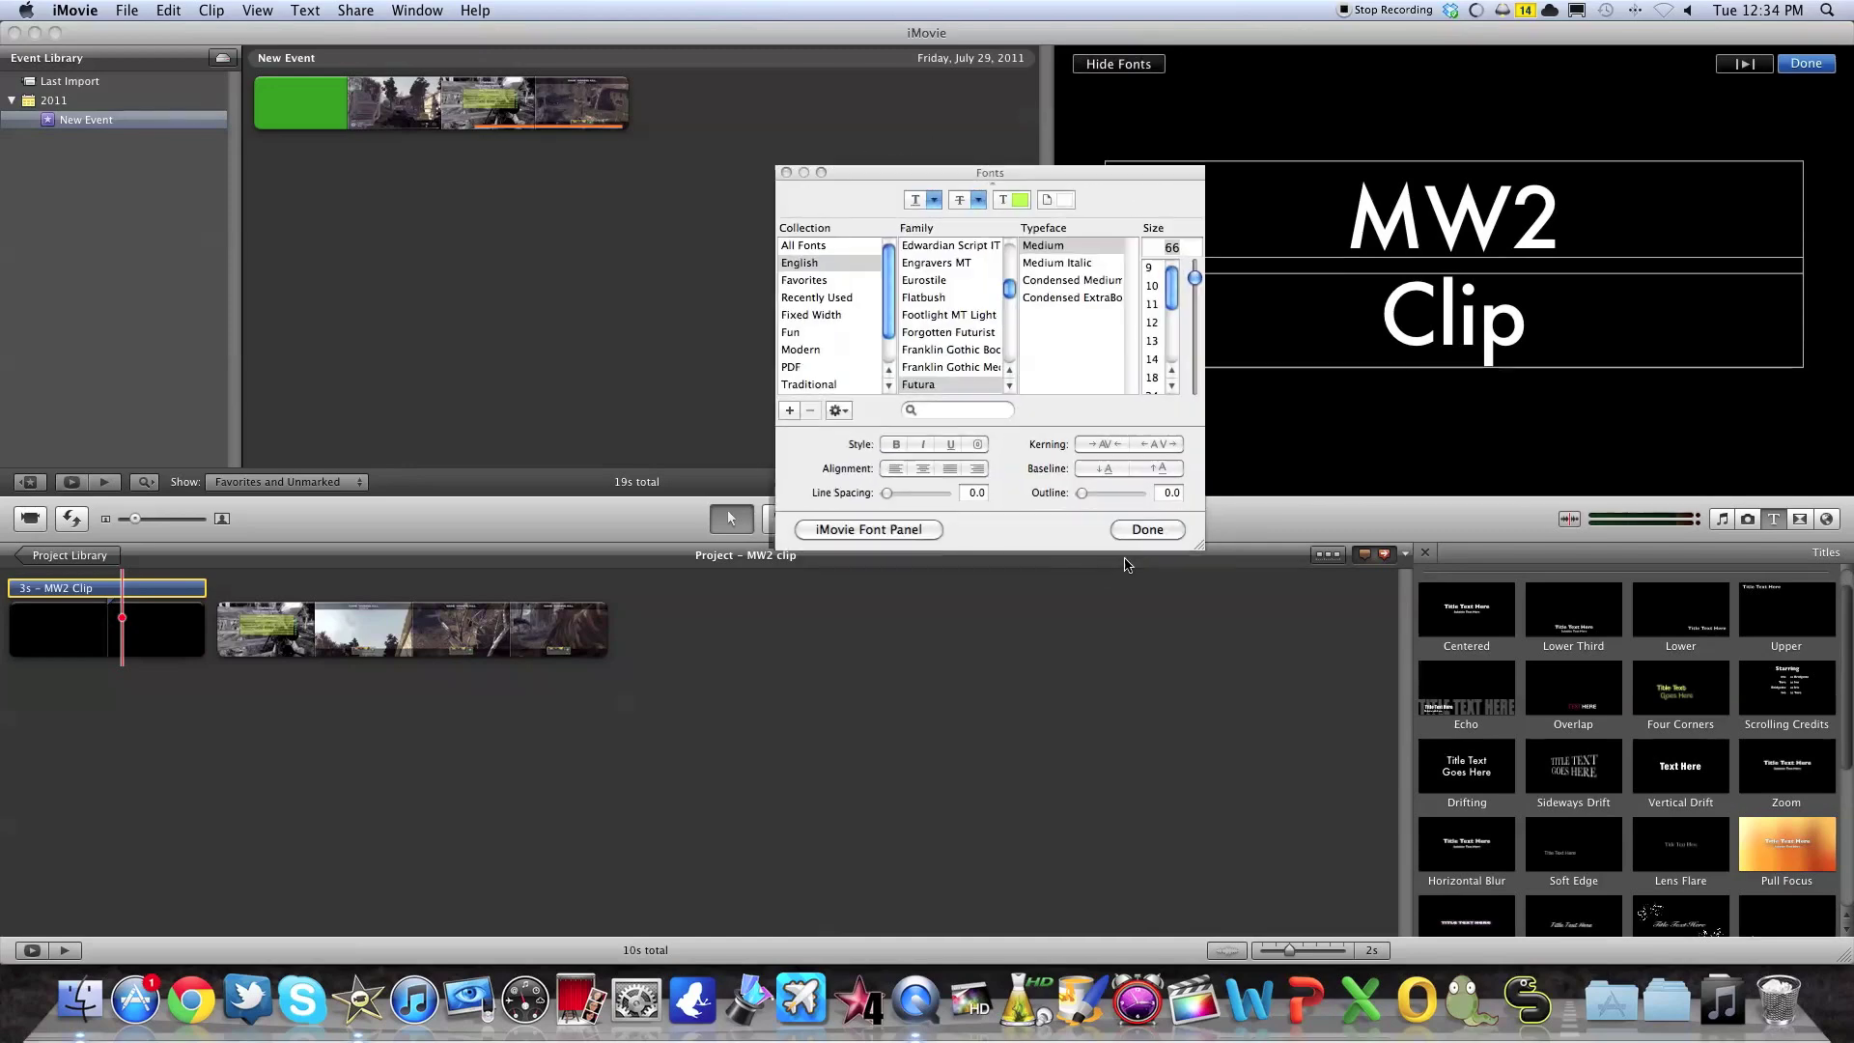
click(869, 529)
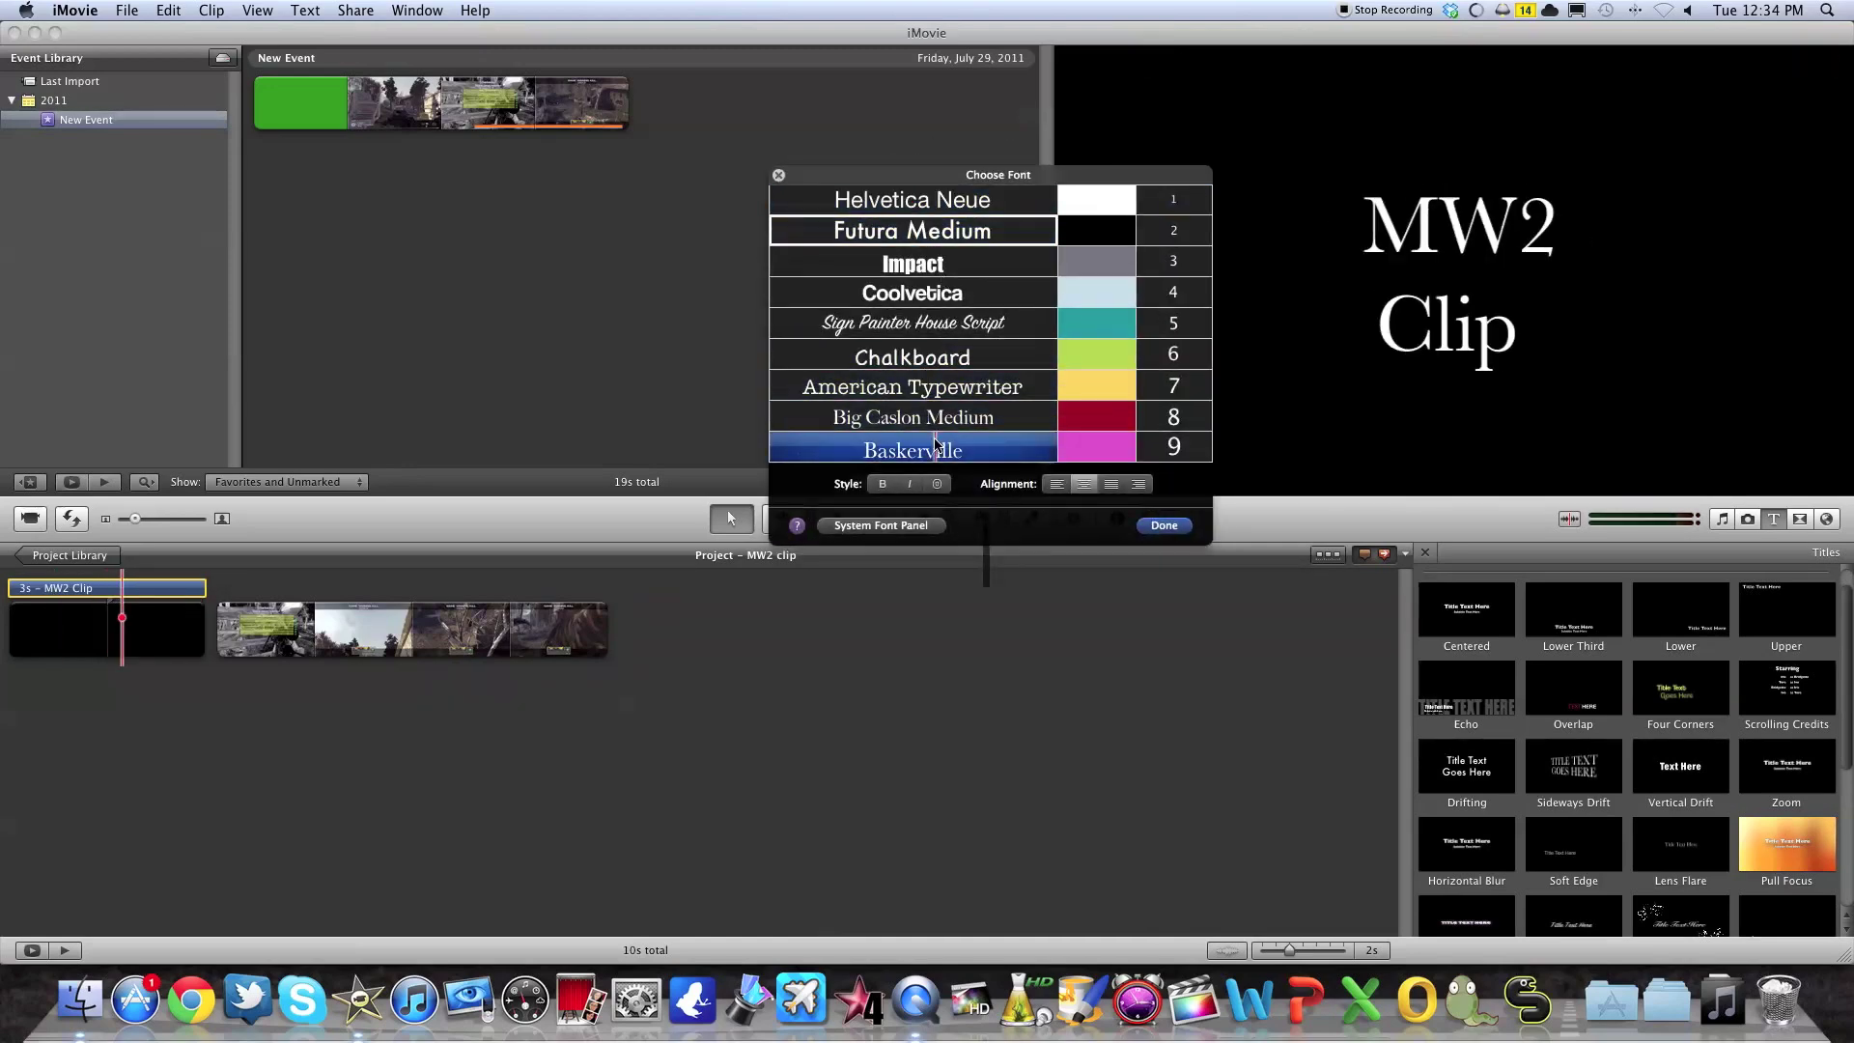
click(932, 326)
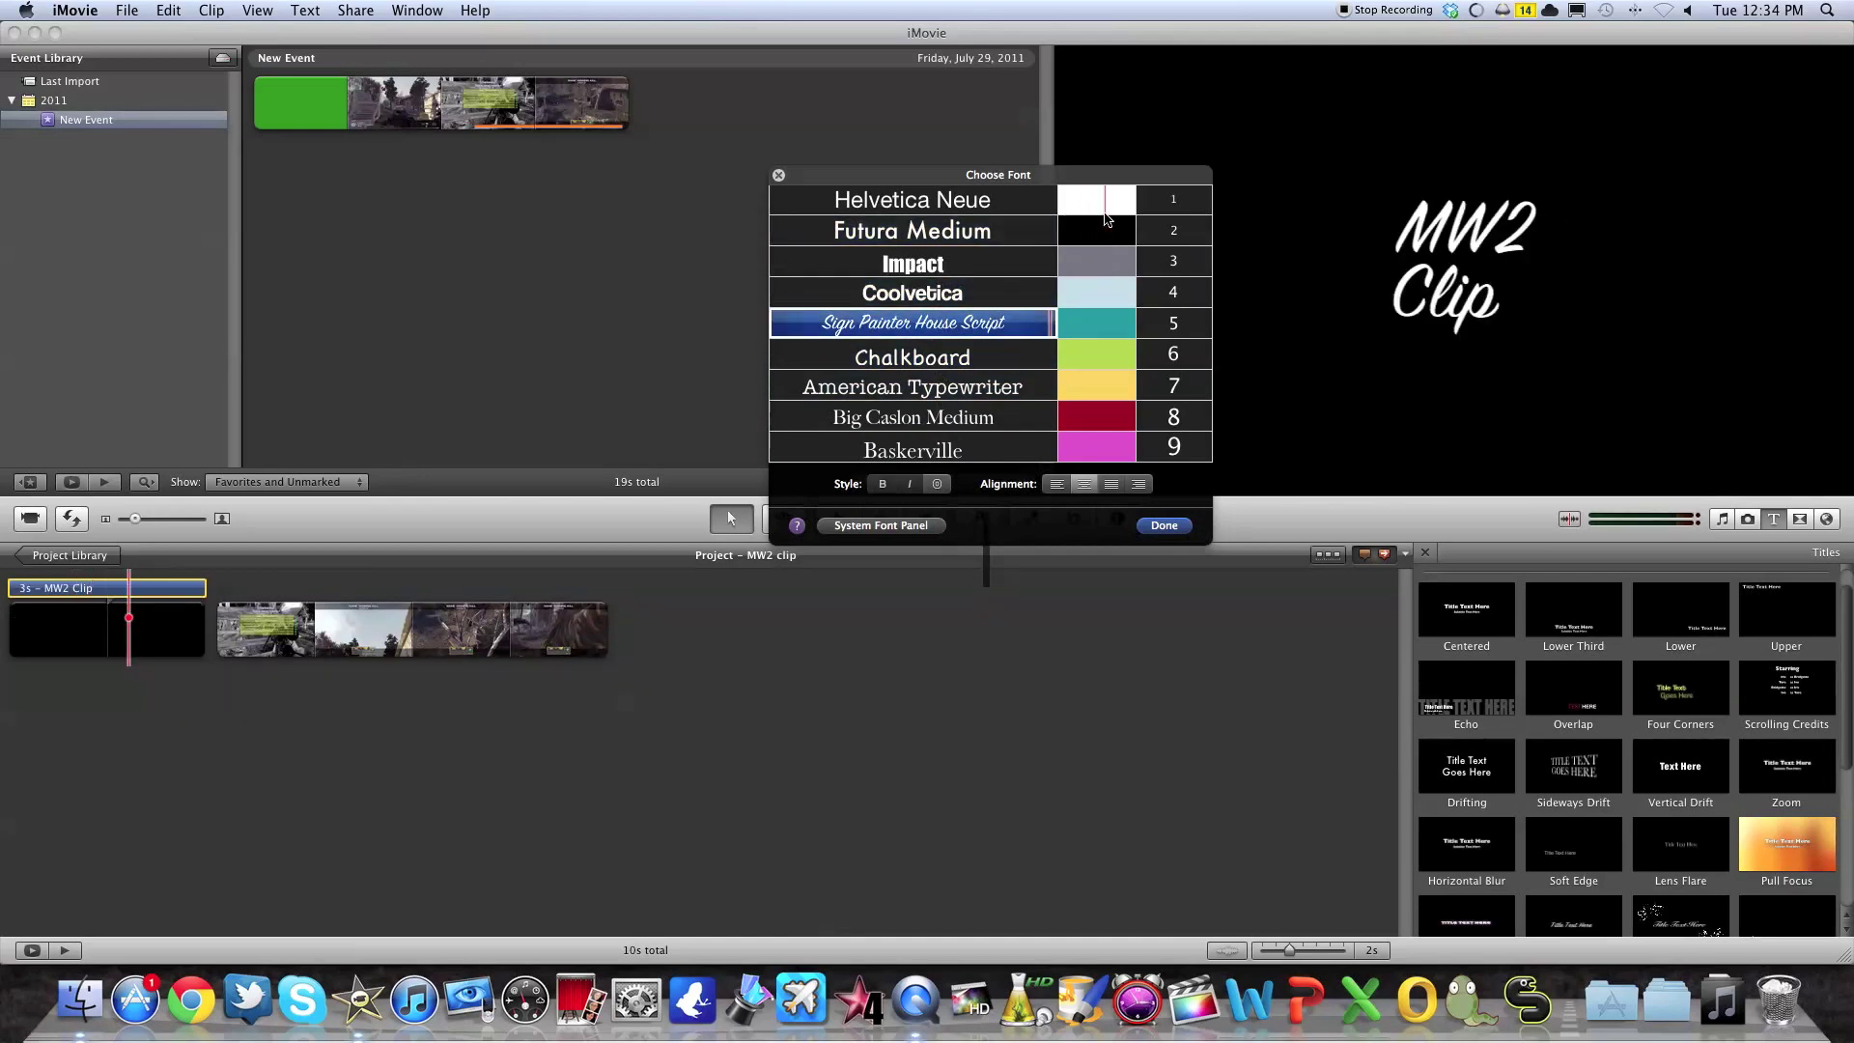
click(1115, 417)
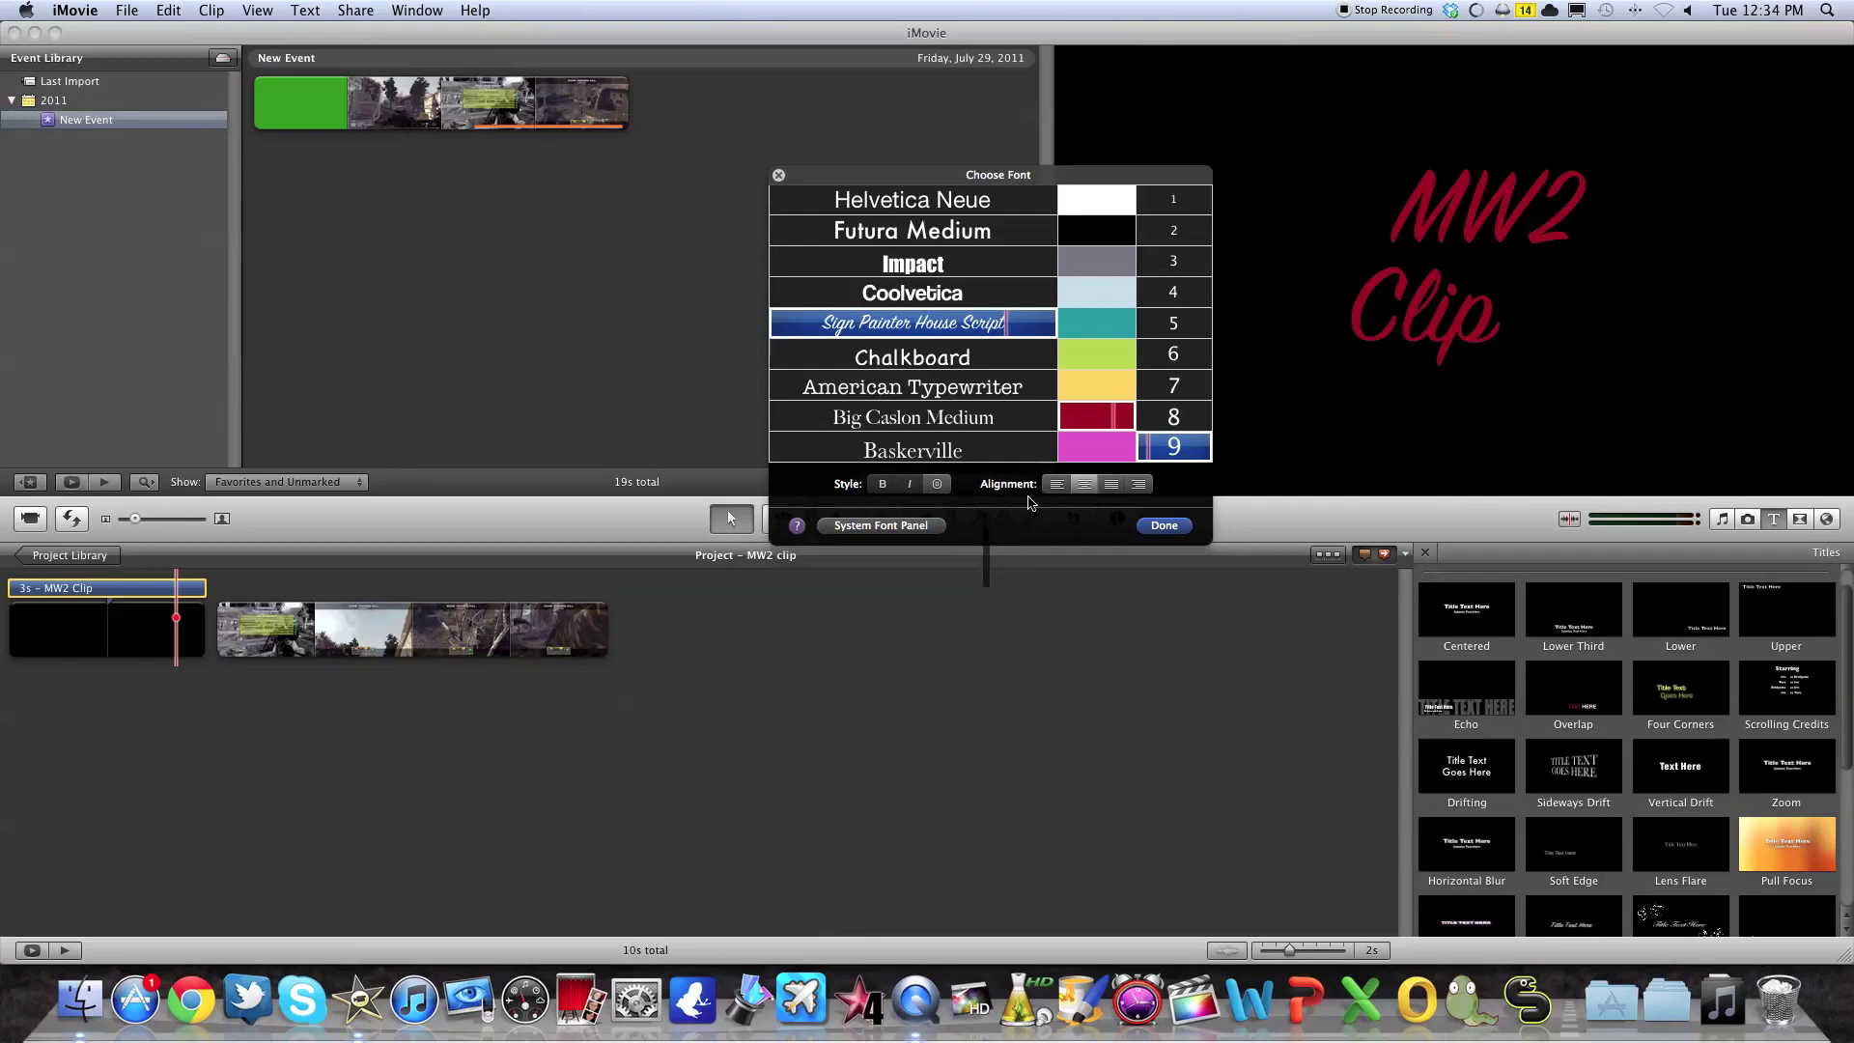
click(1163, 525)
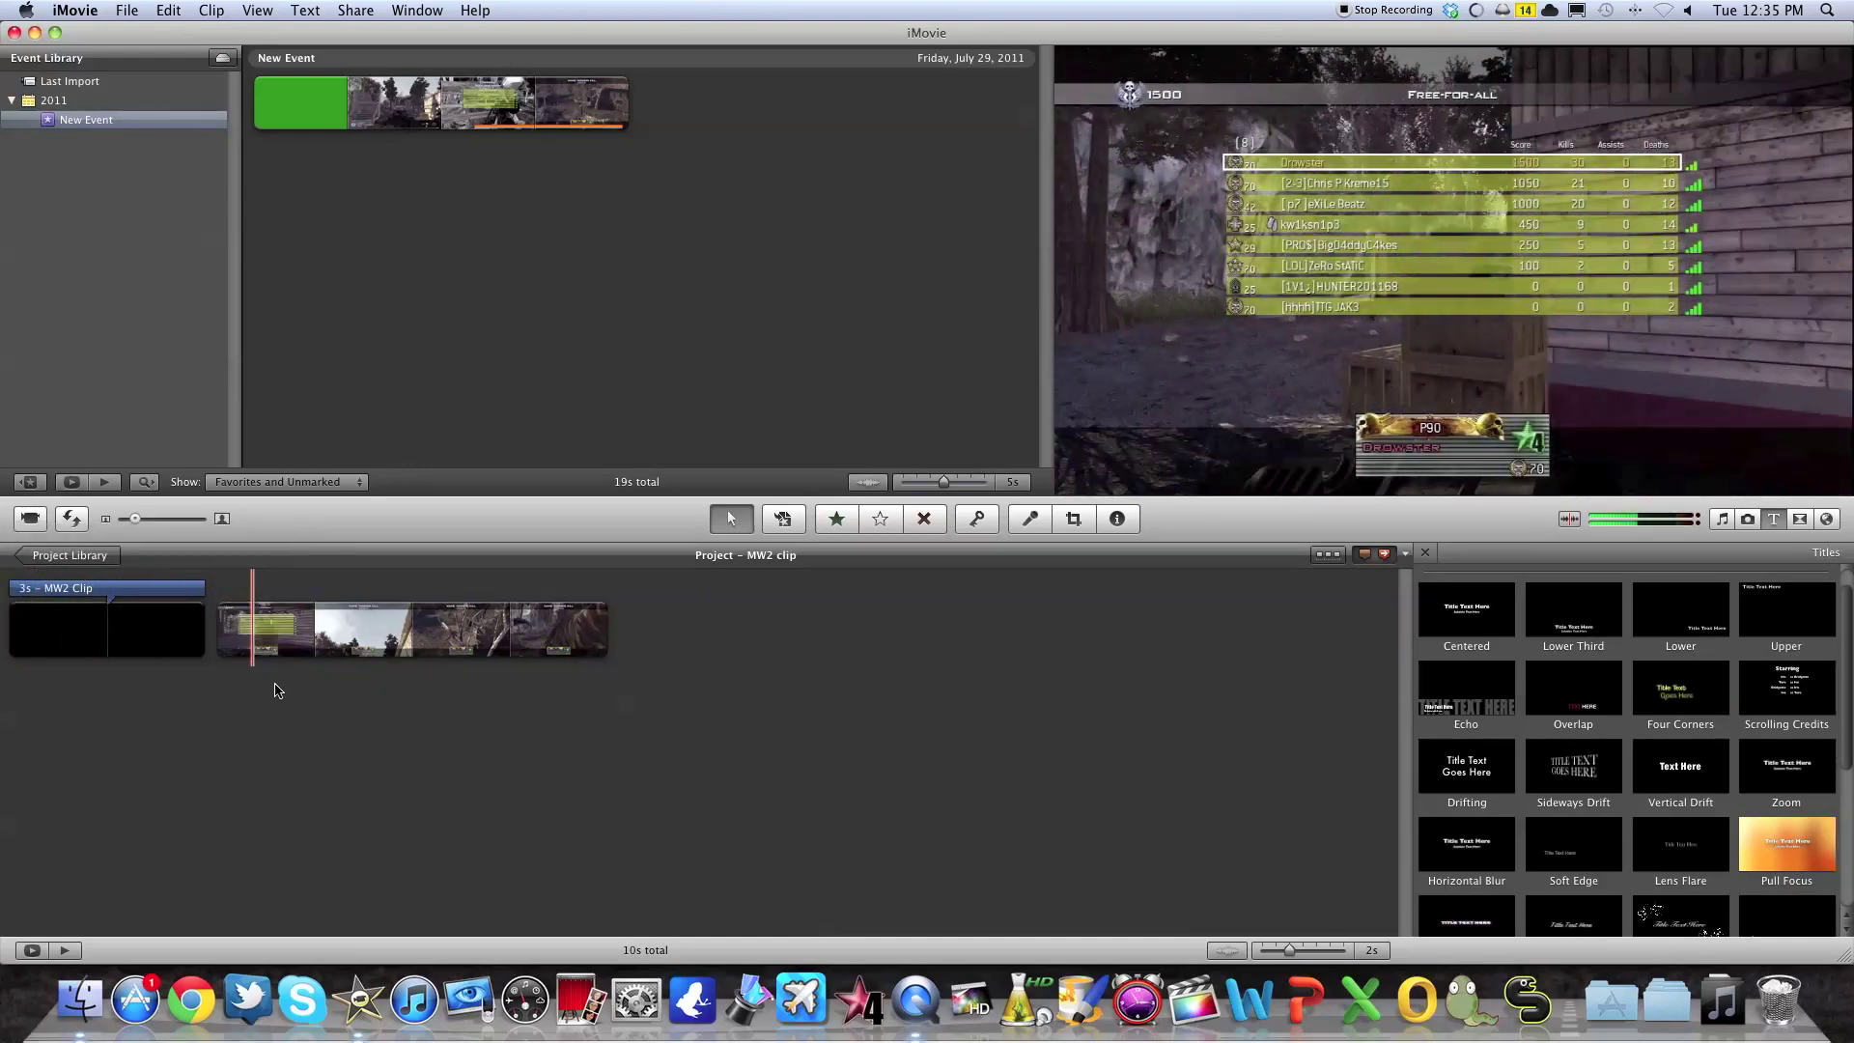
Insert a 0.5-second Cross Dissolve between the MW2 Clip title and gameplay clip, previewing it.
key(space)
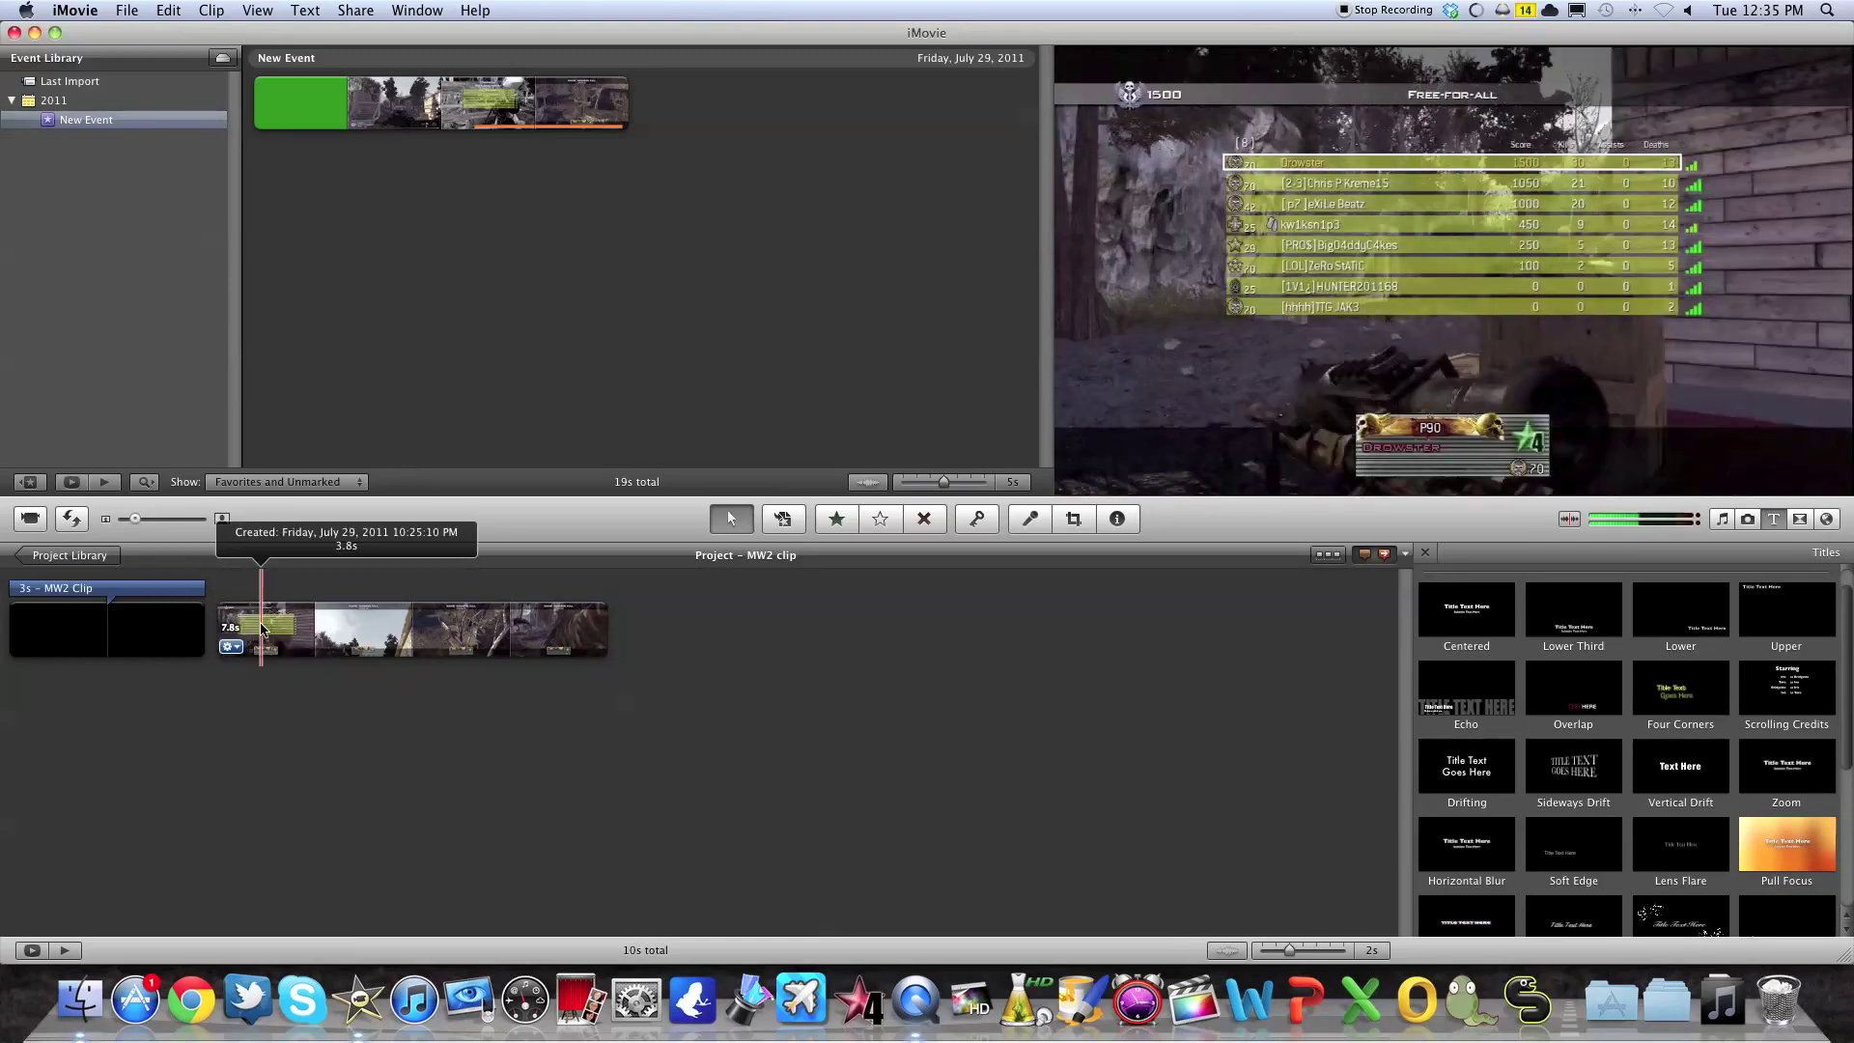
click(1794, 525)
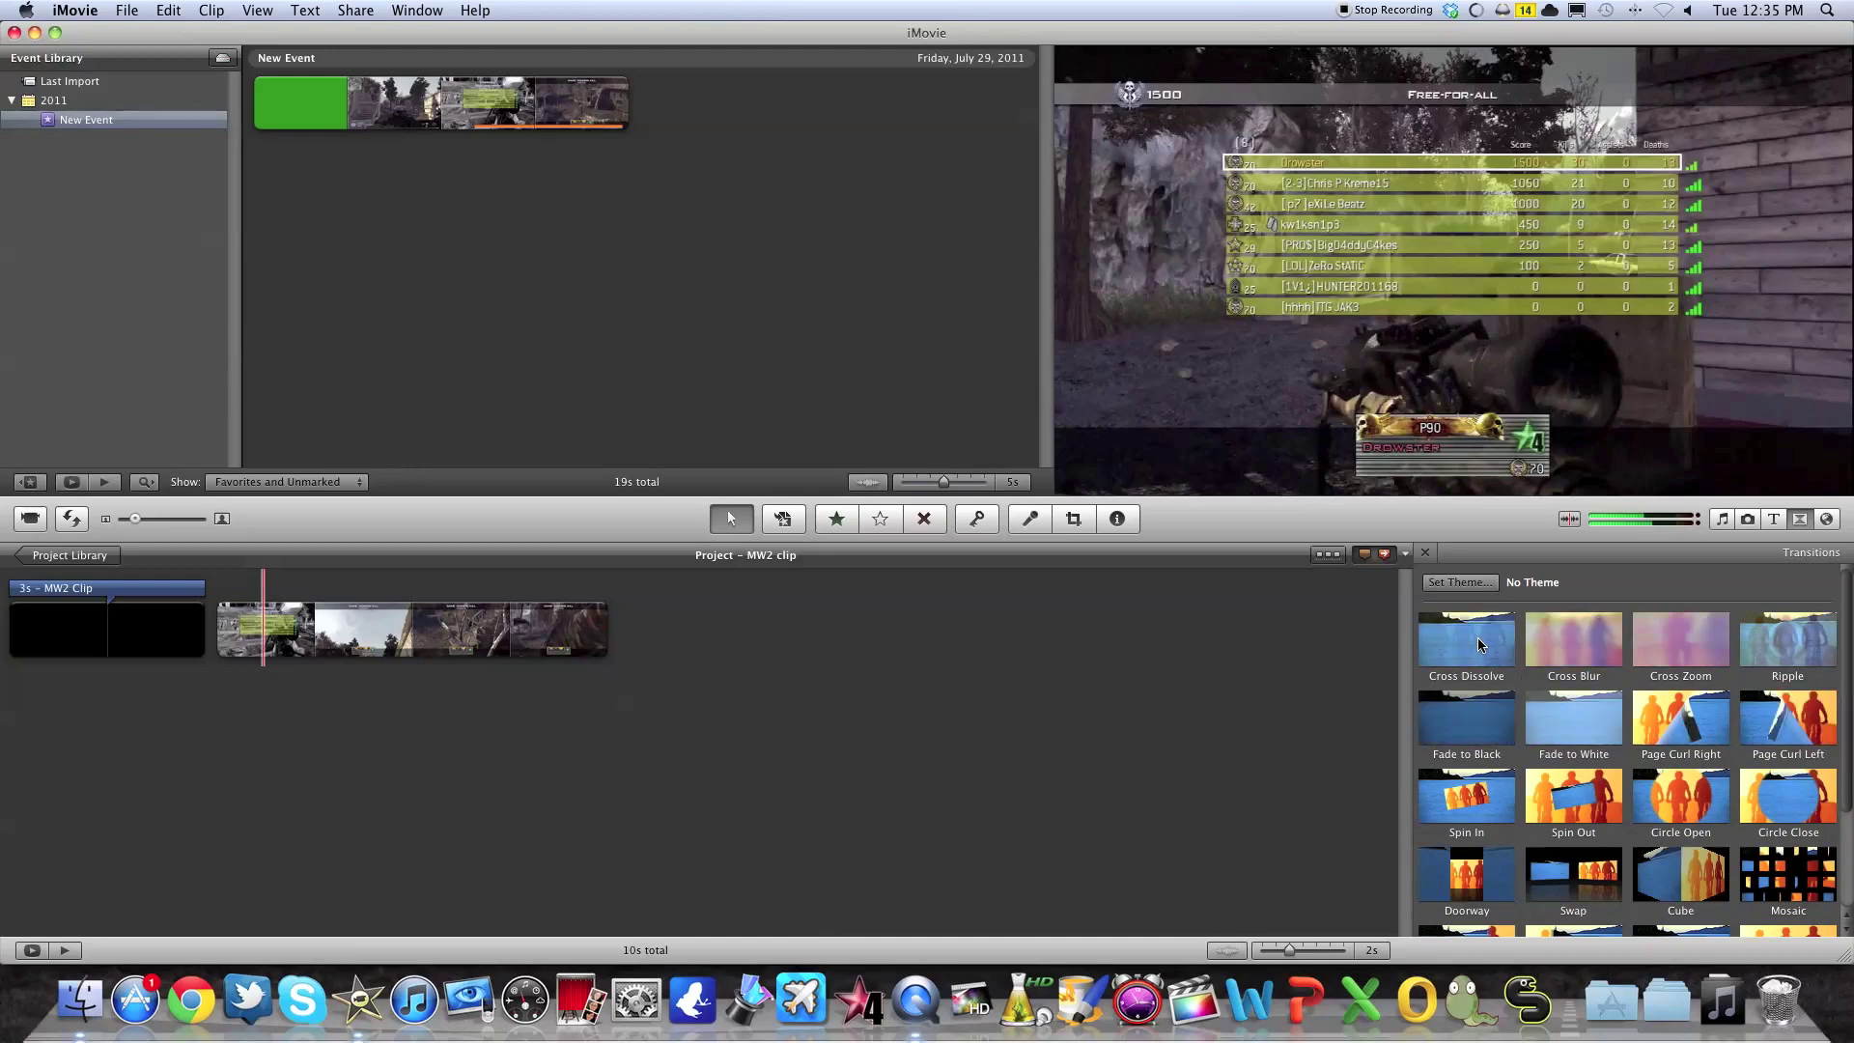
drag(1482, 645, 191, 635)
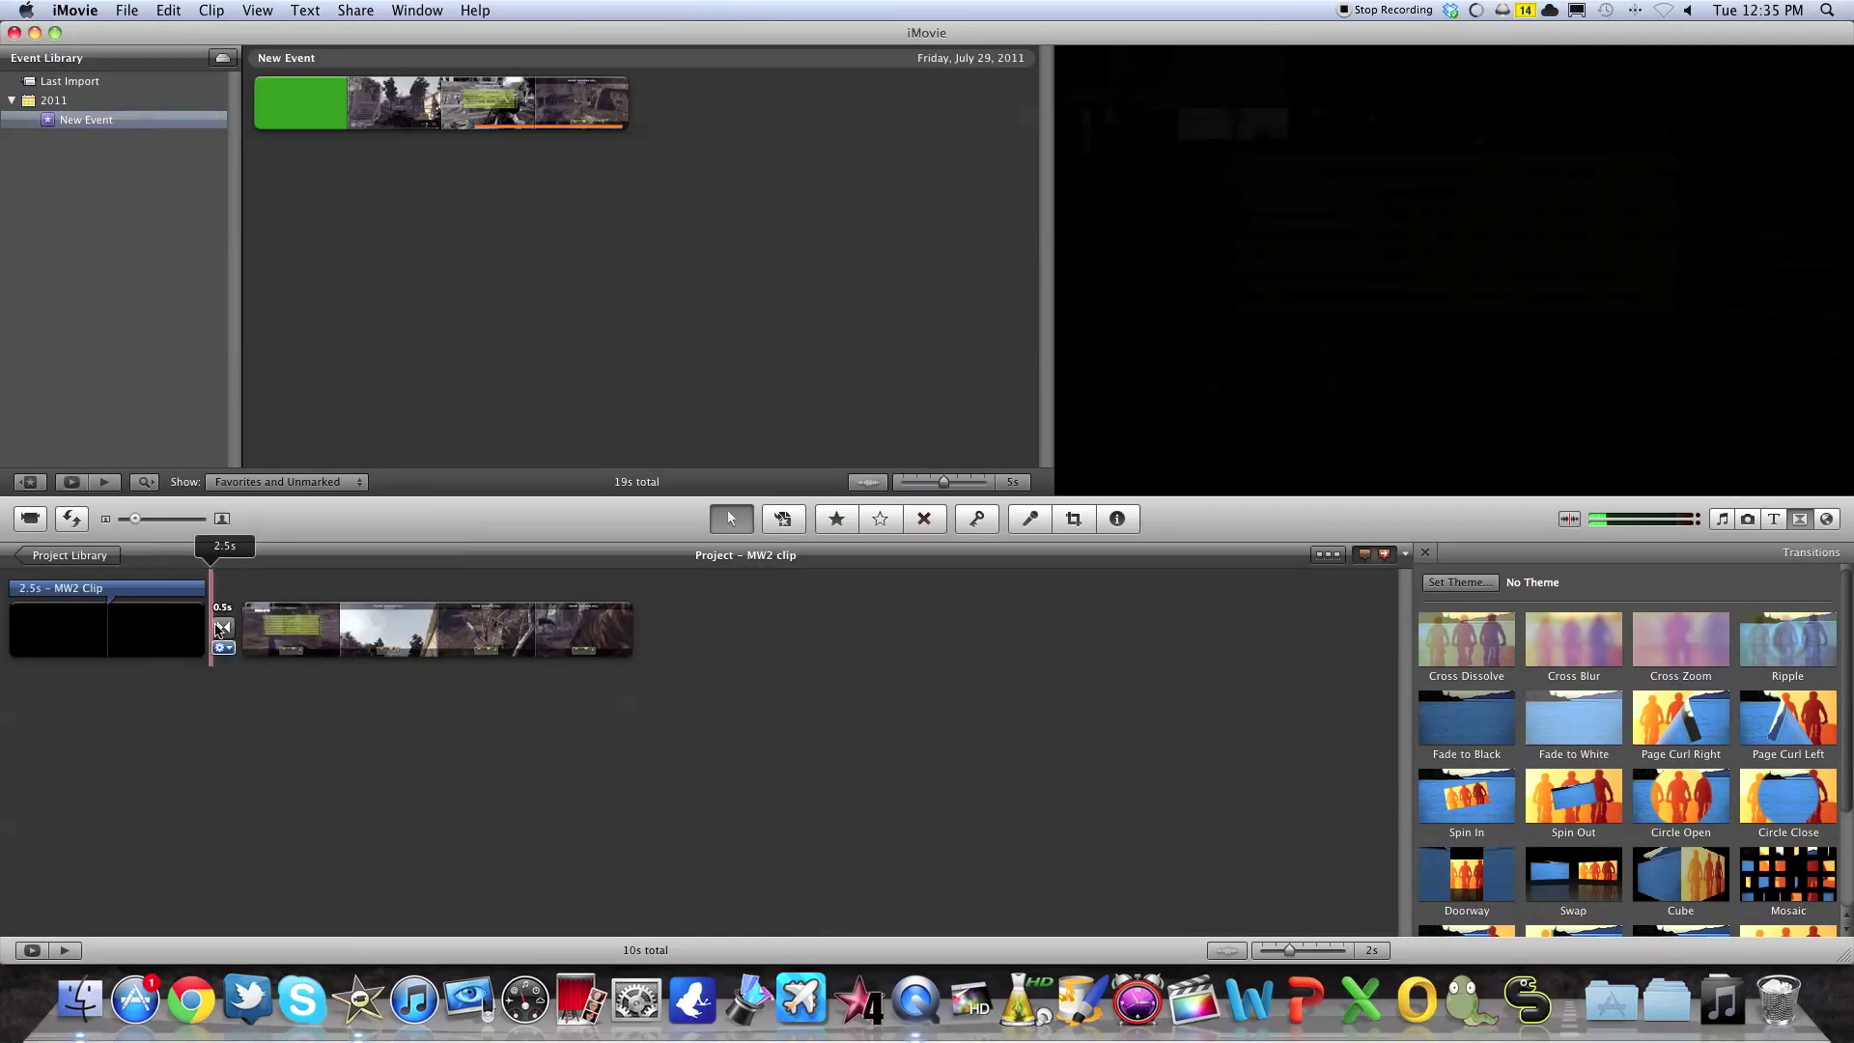
key(space)
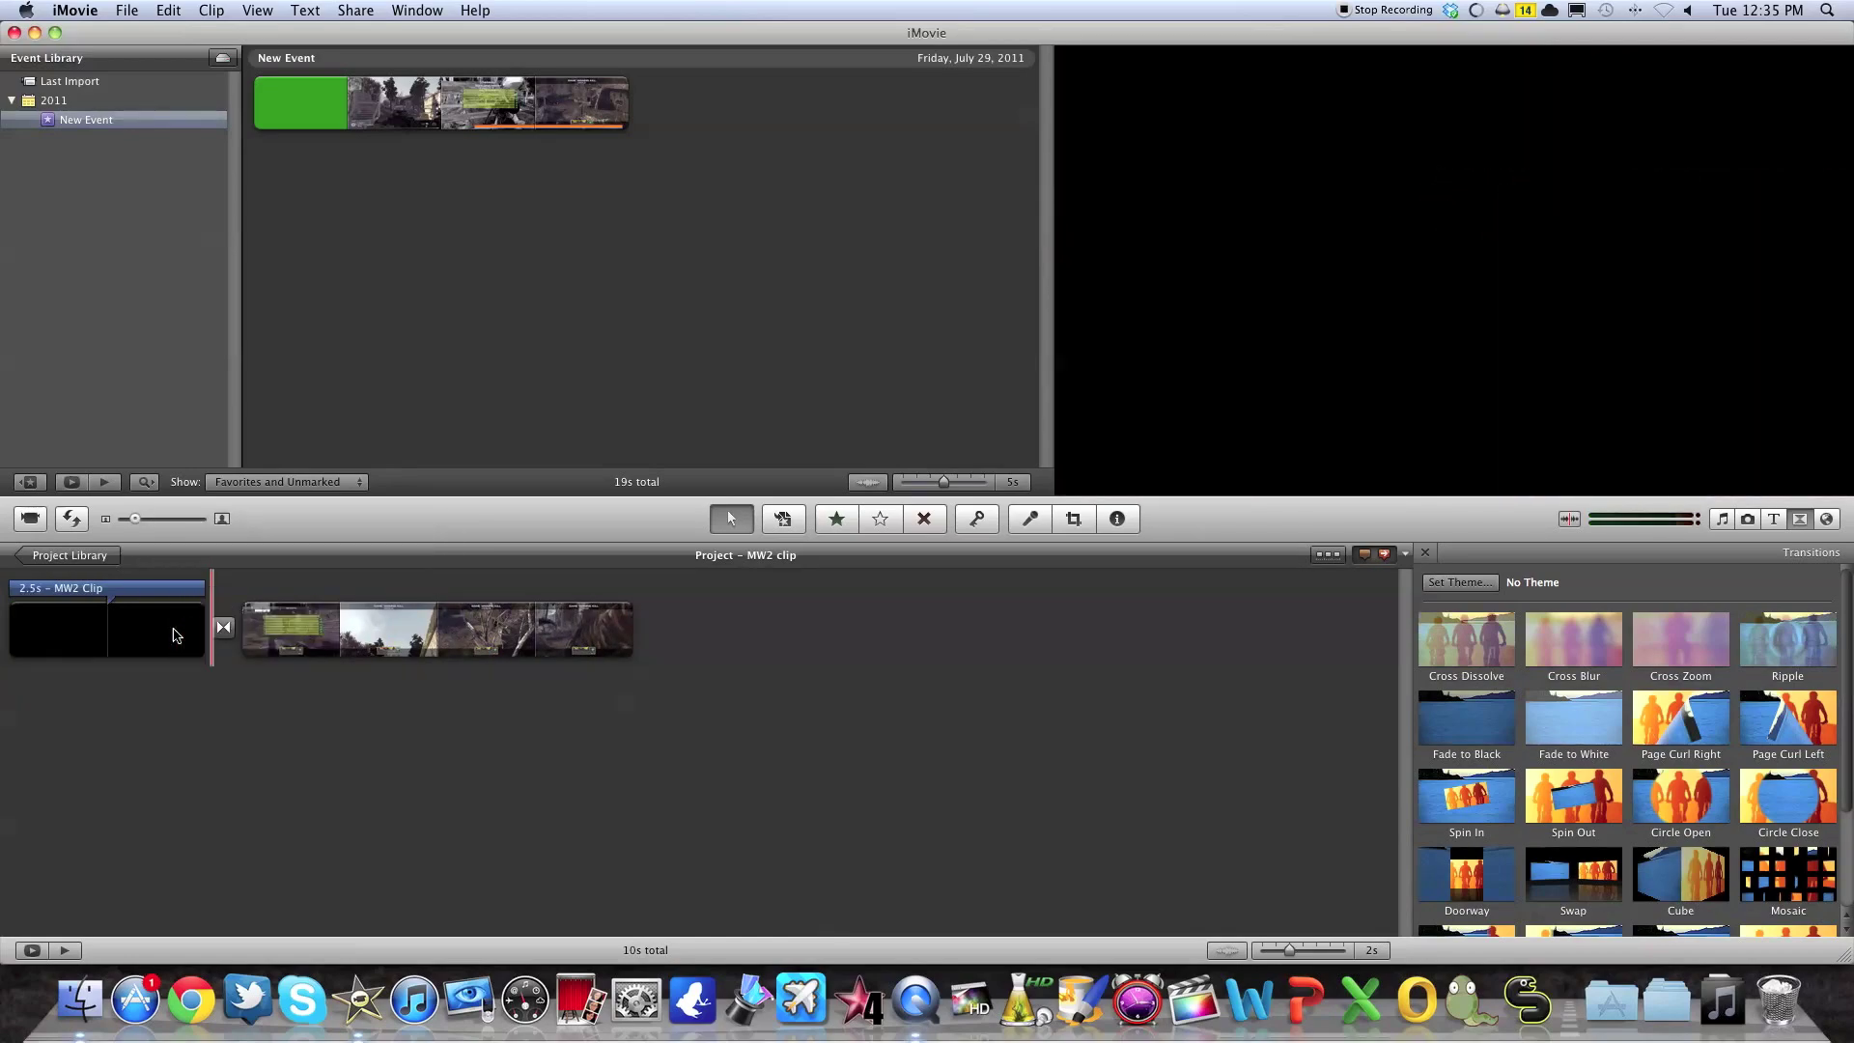
double_click(224, 629)
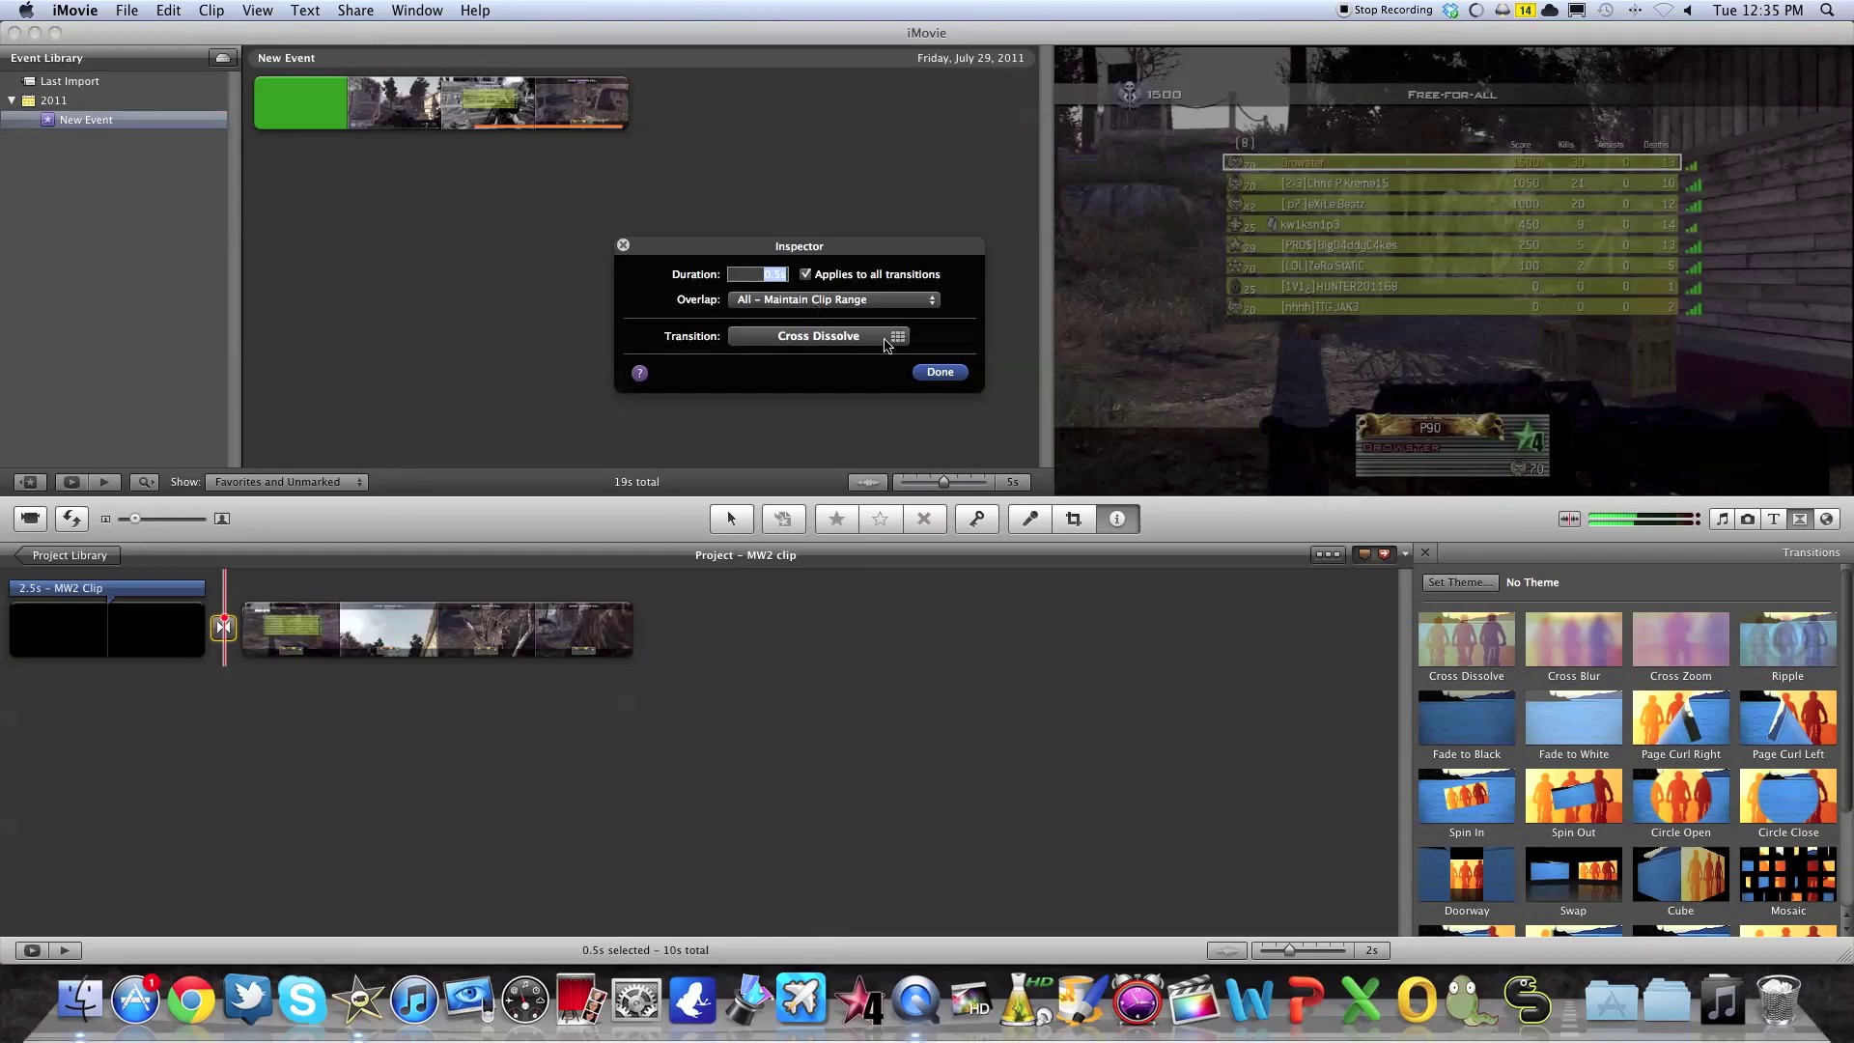
click(937, 375)
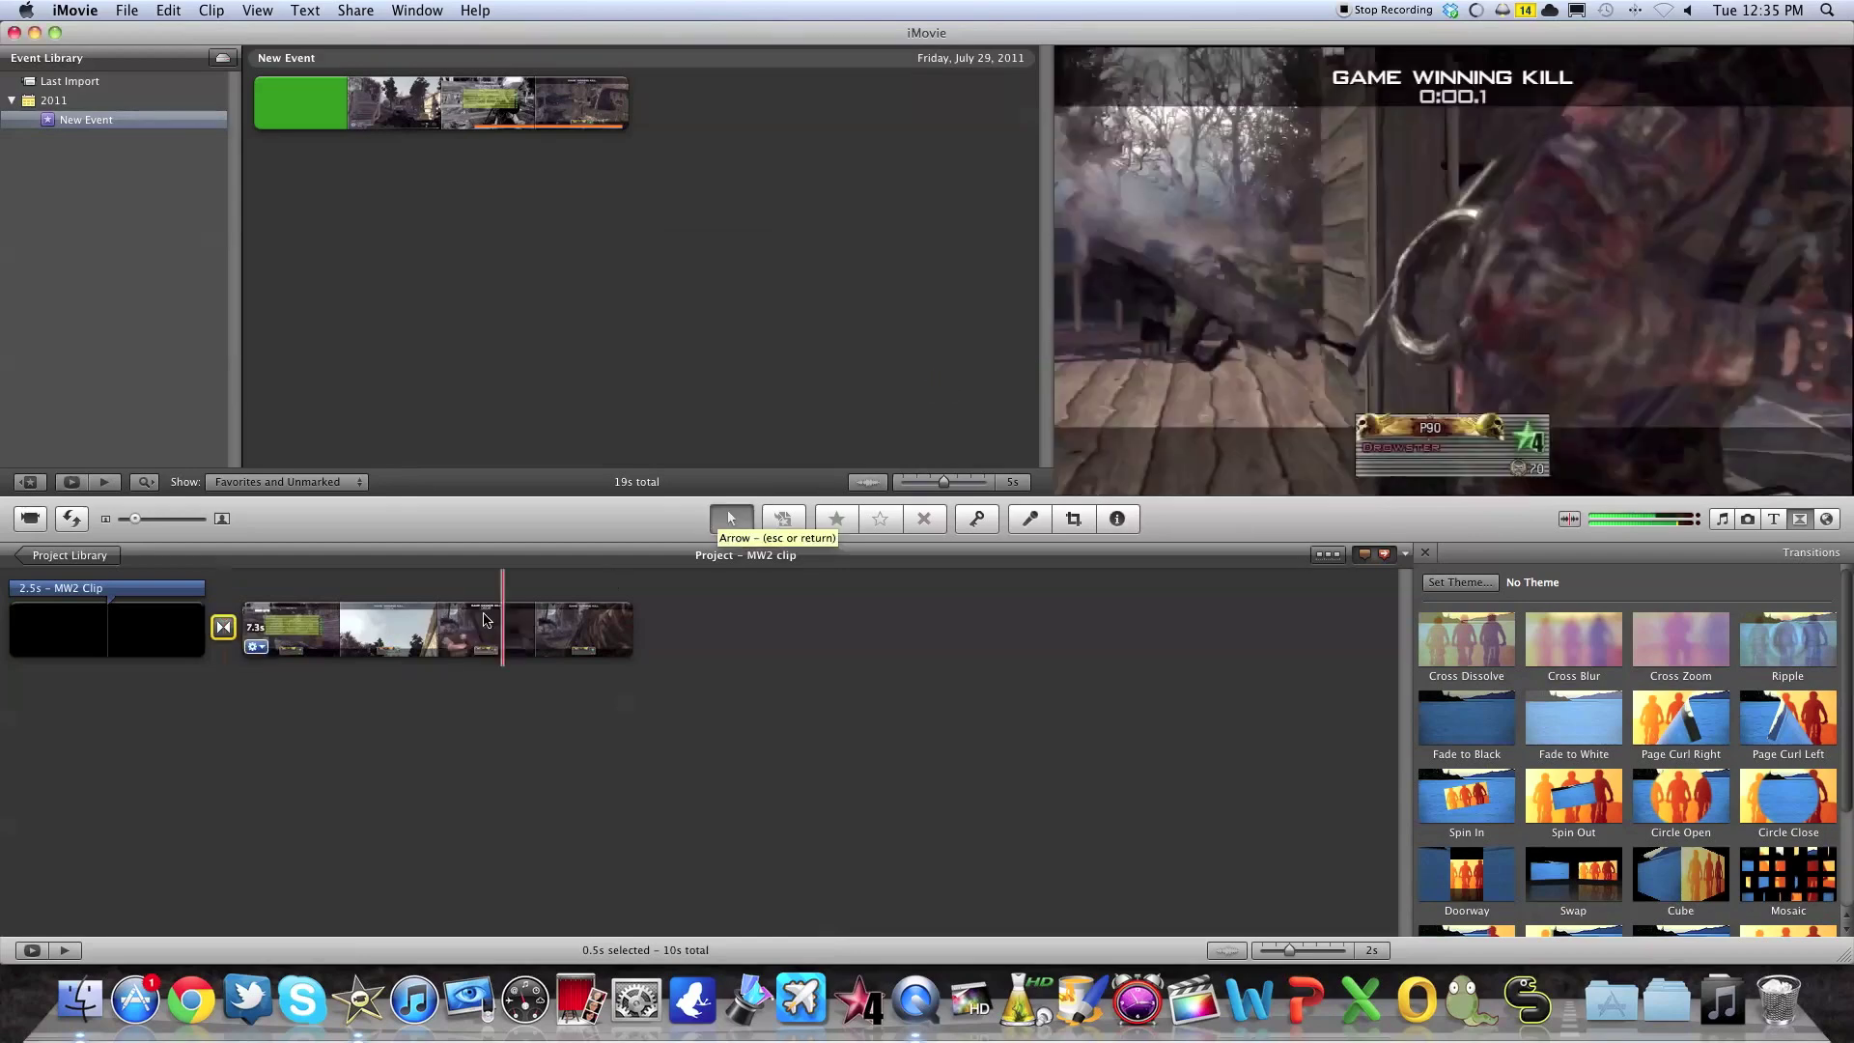
click(486, 675)
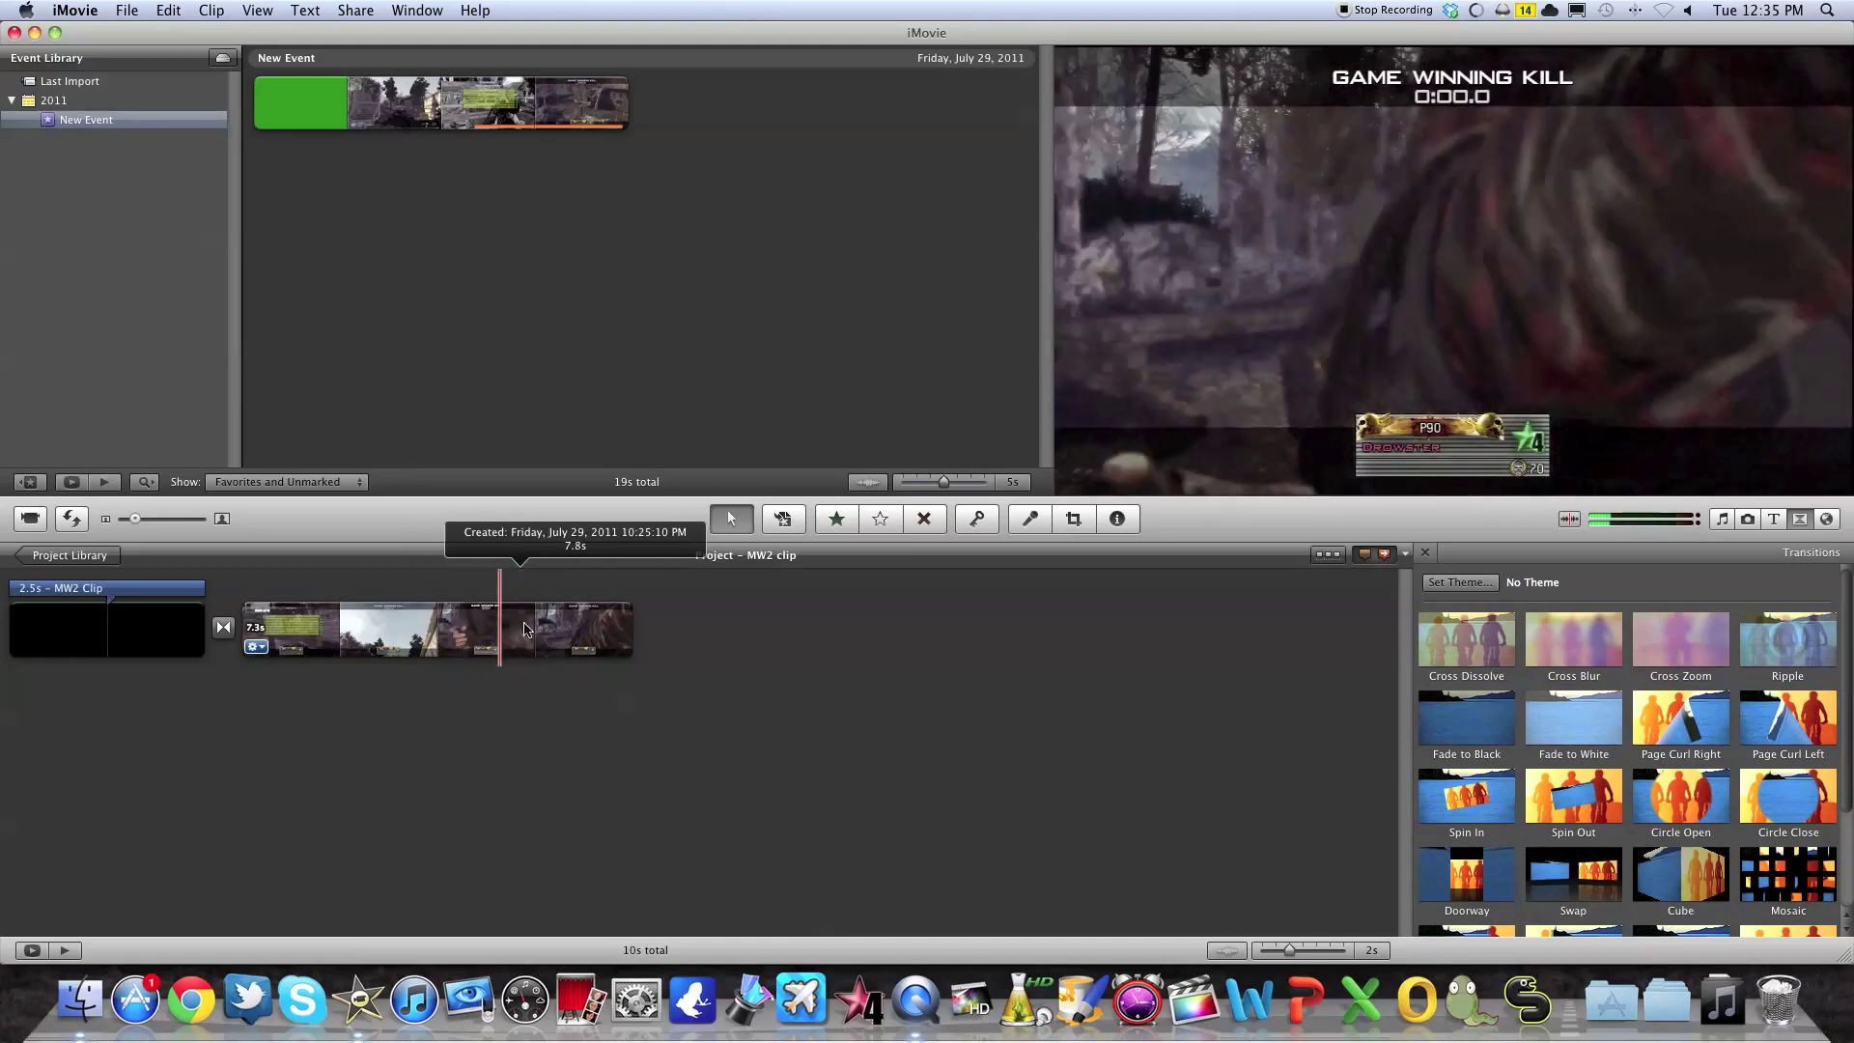
key(space)
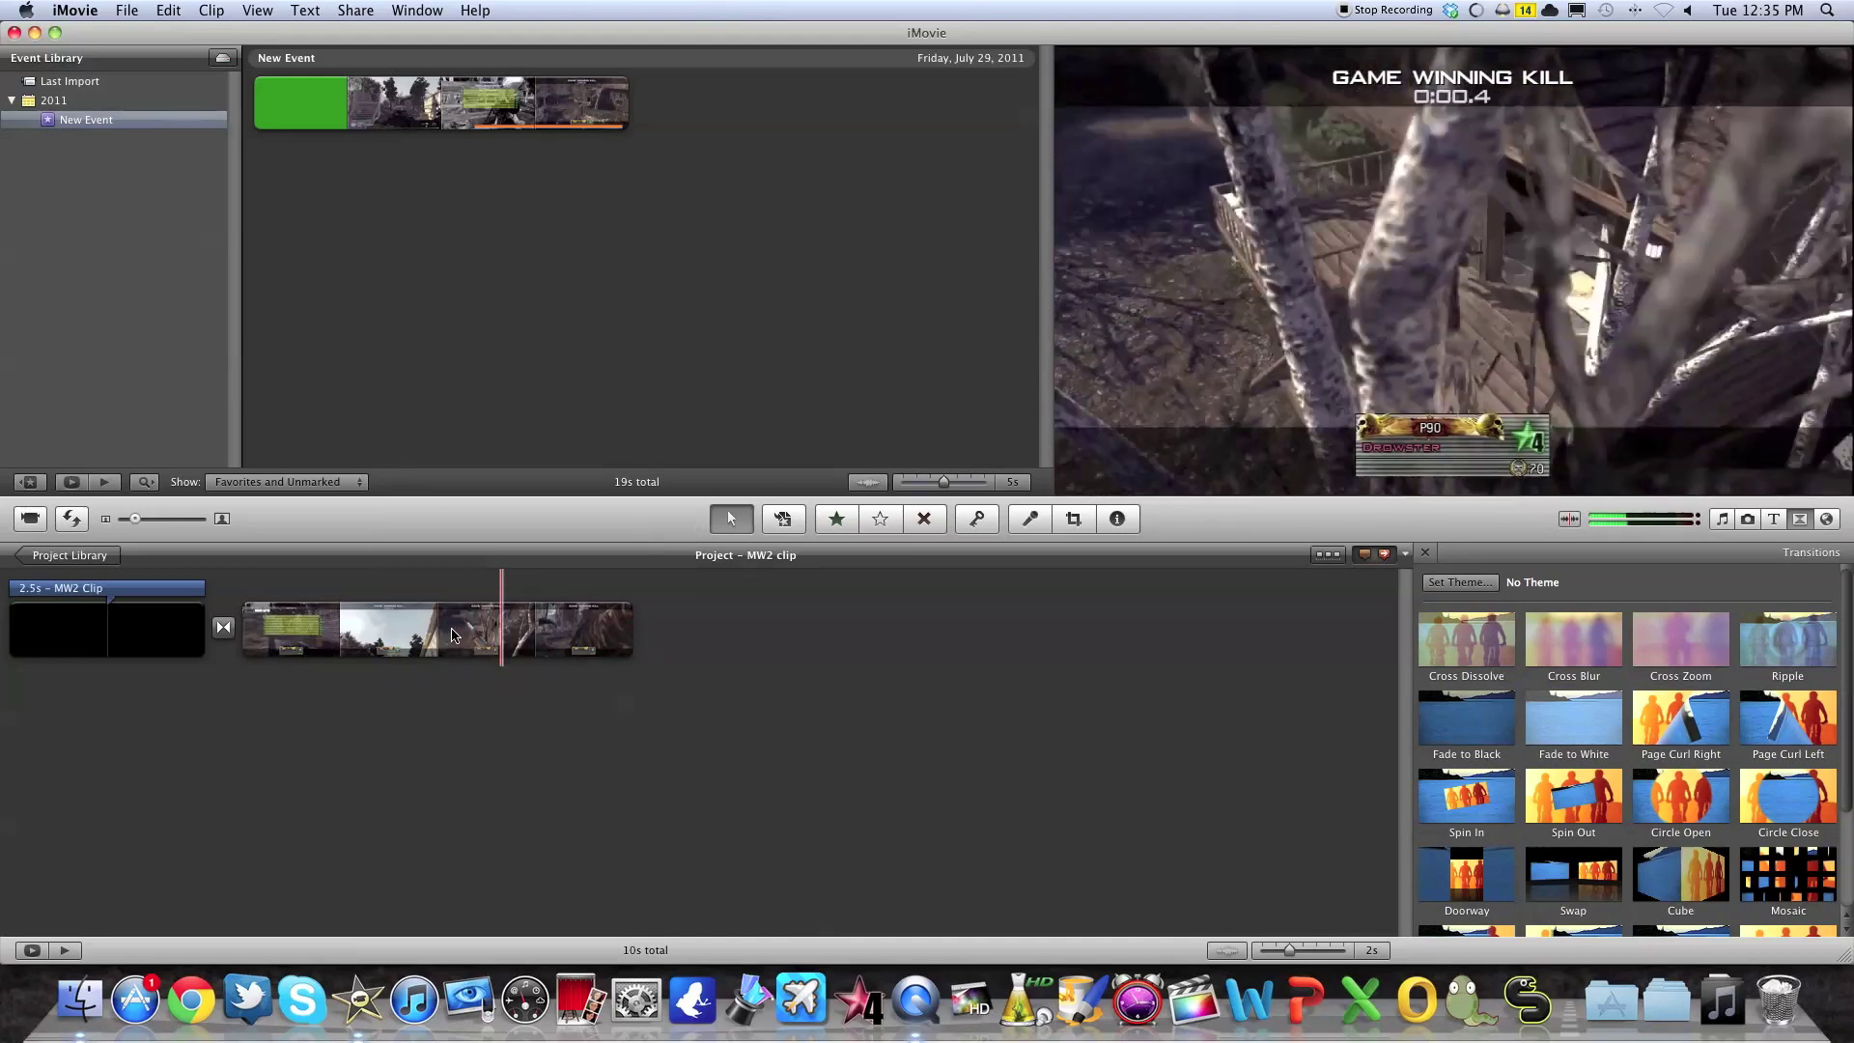
double_click(451, 634)
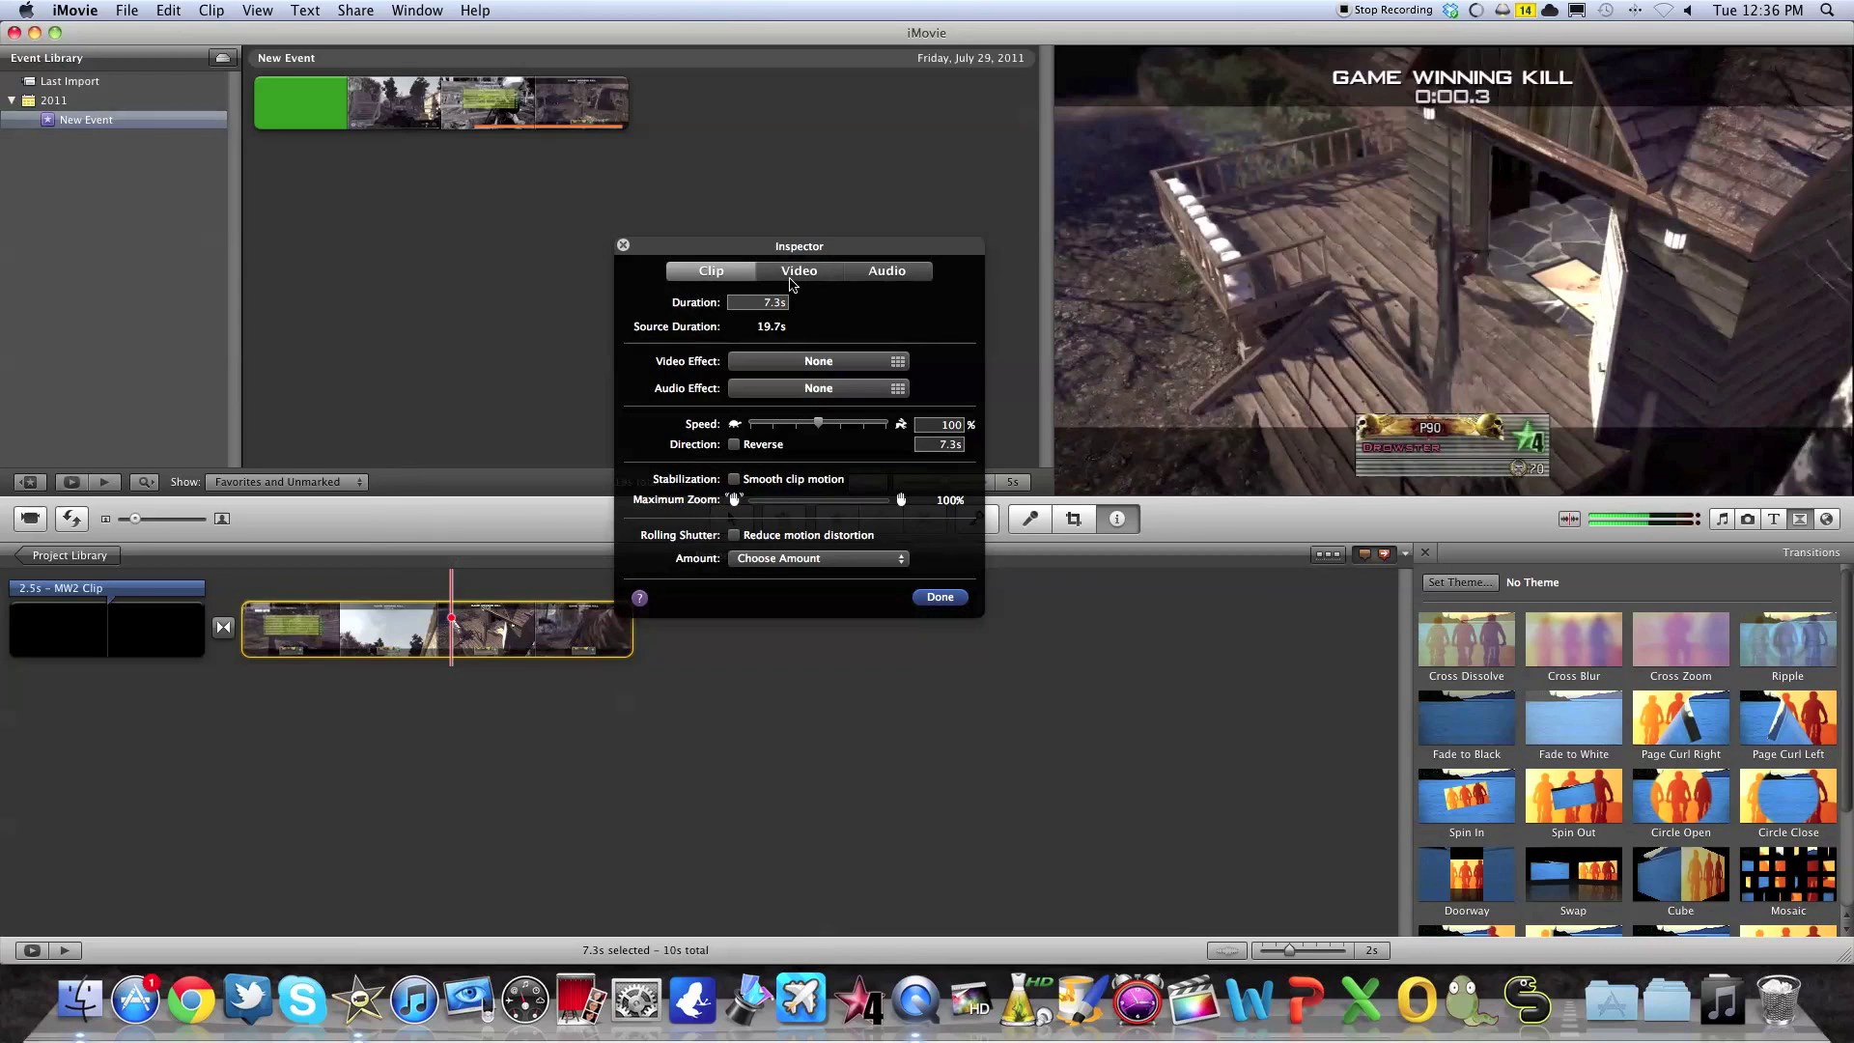
click(874, 277)
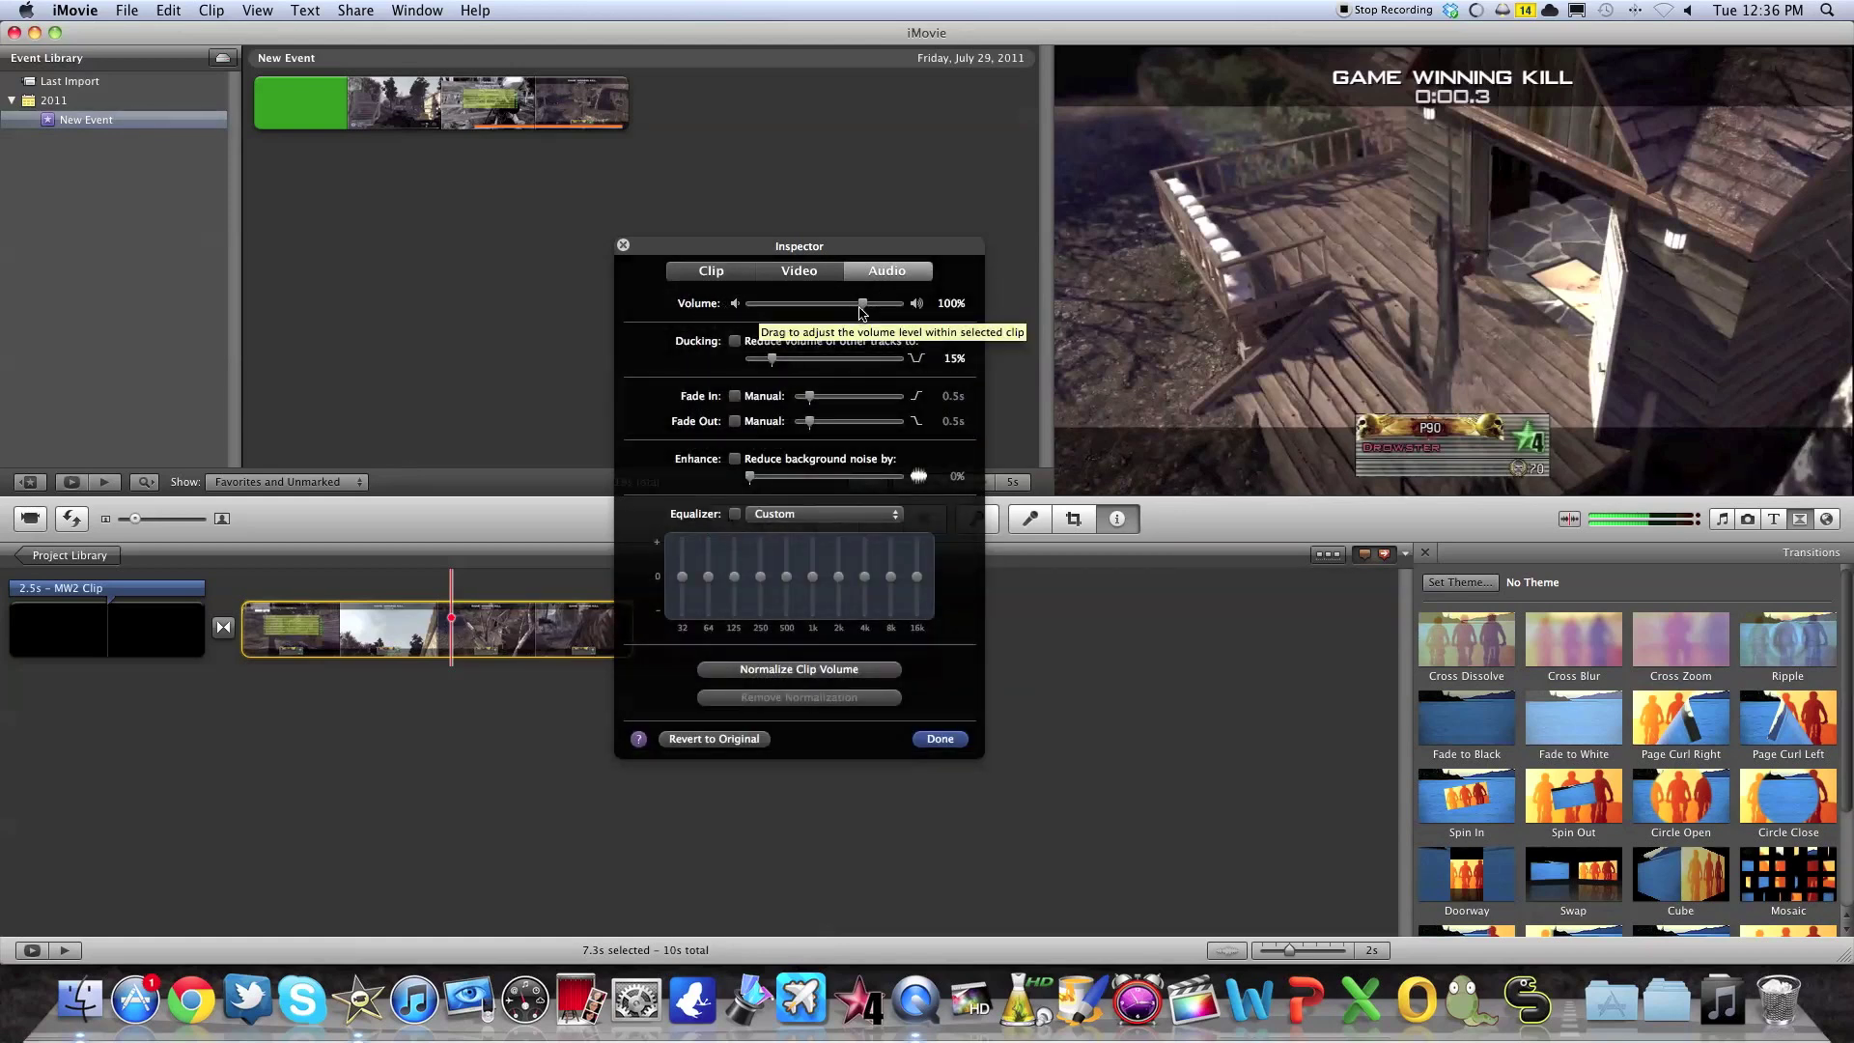
drag(863, 305, 901, 303)
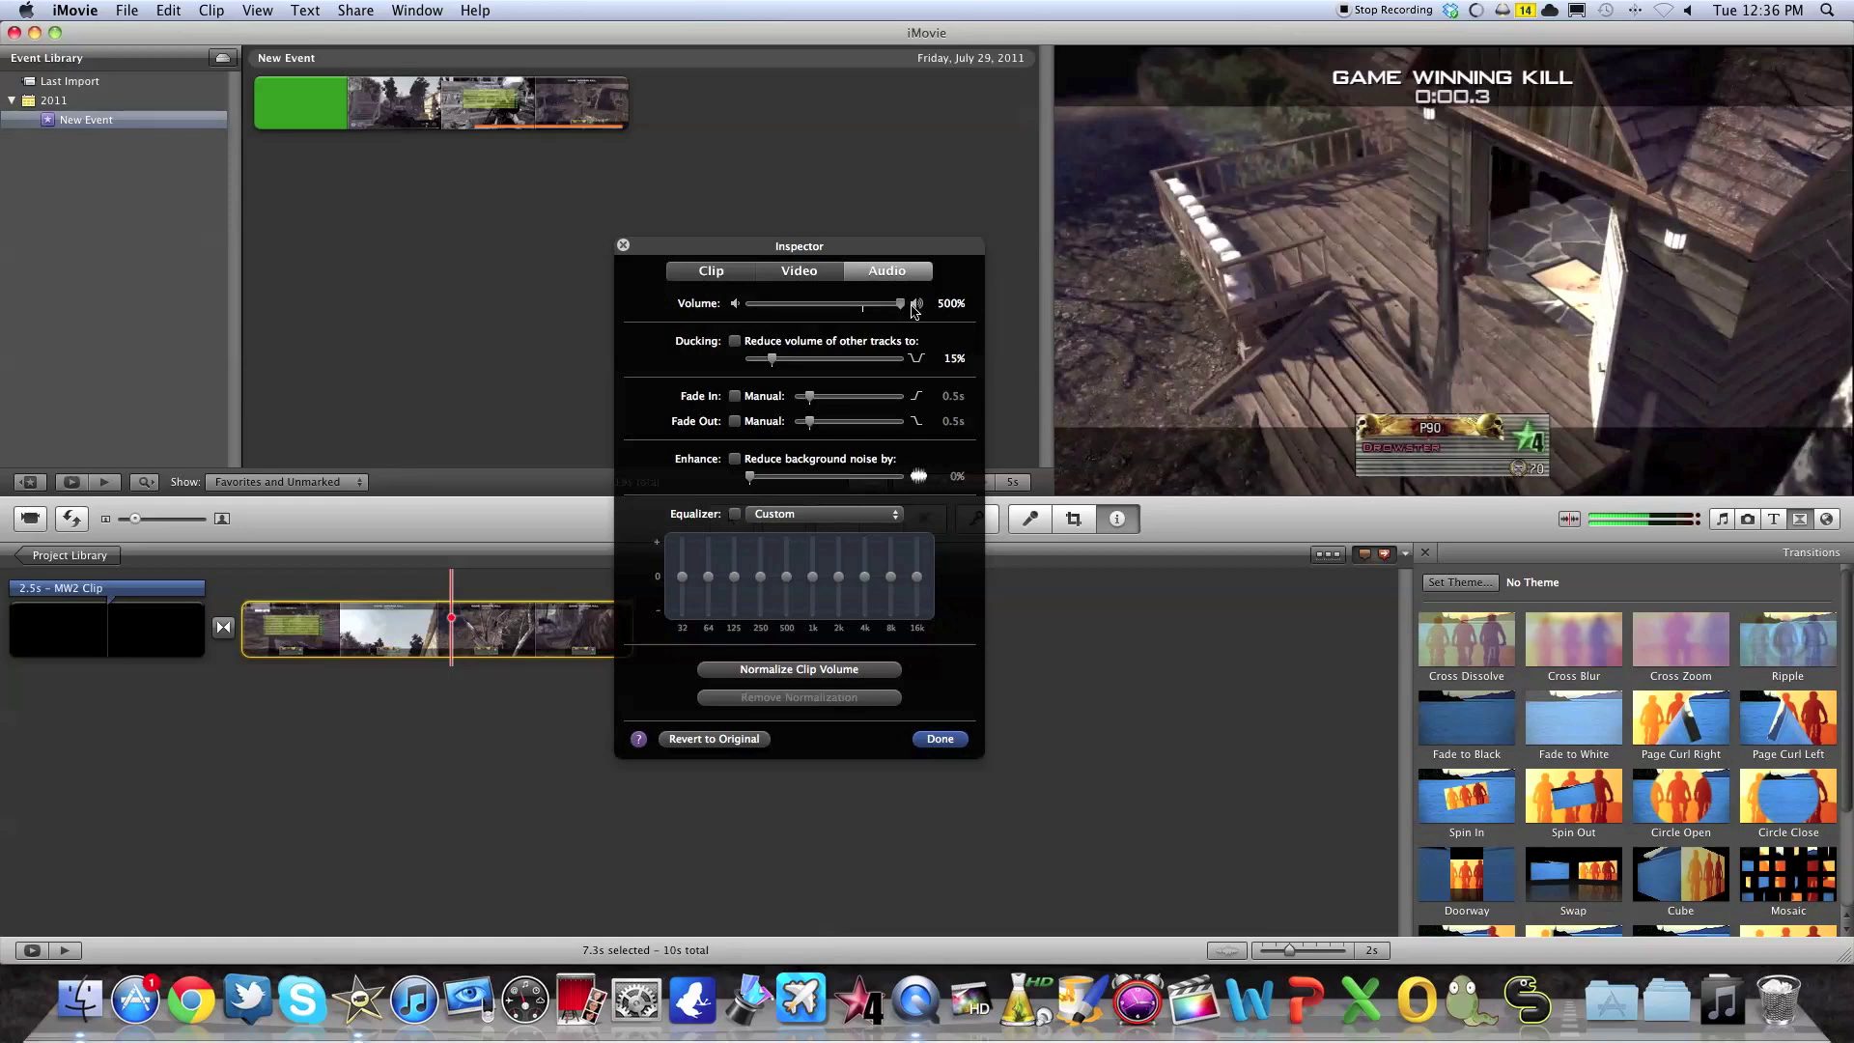
drag(902, 306, 859, 311)
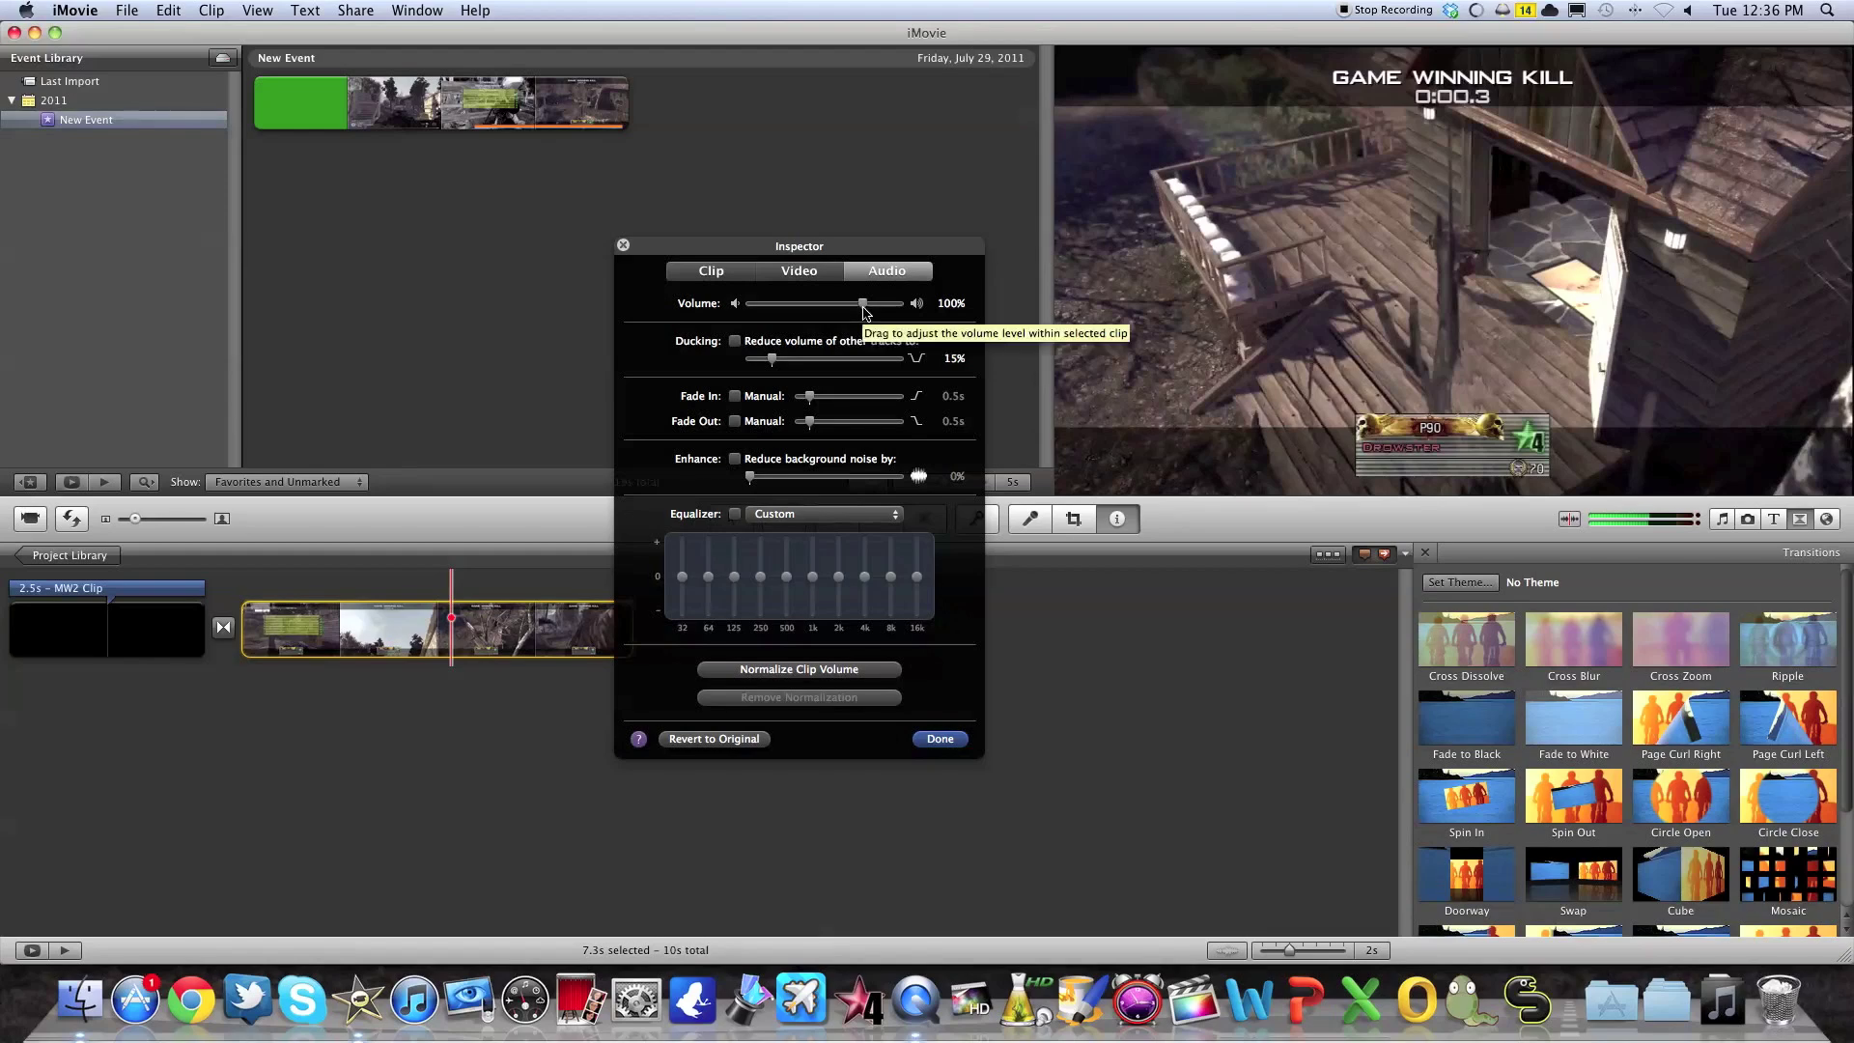
click(800, 270)
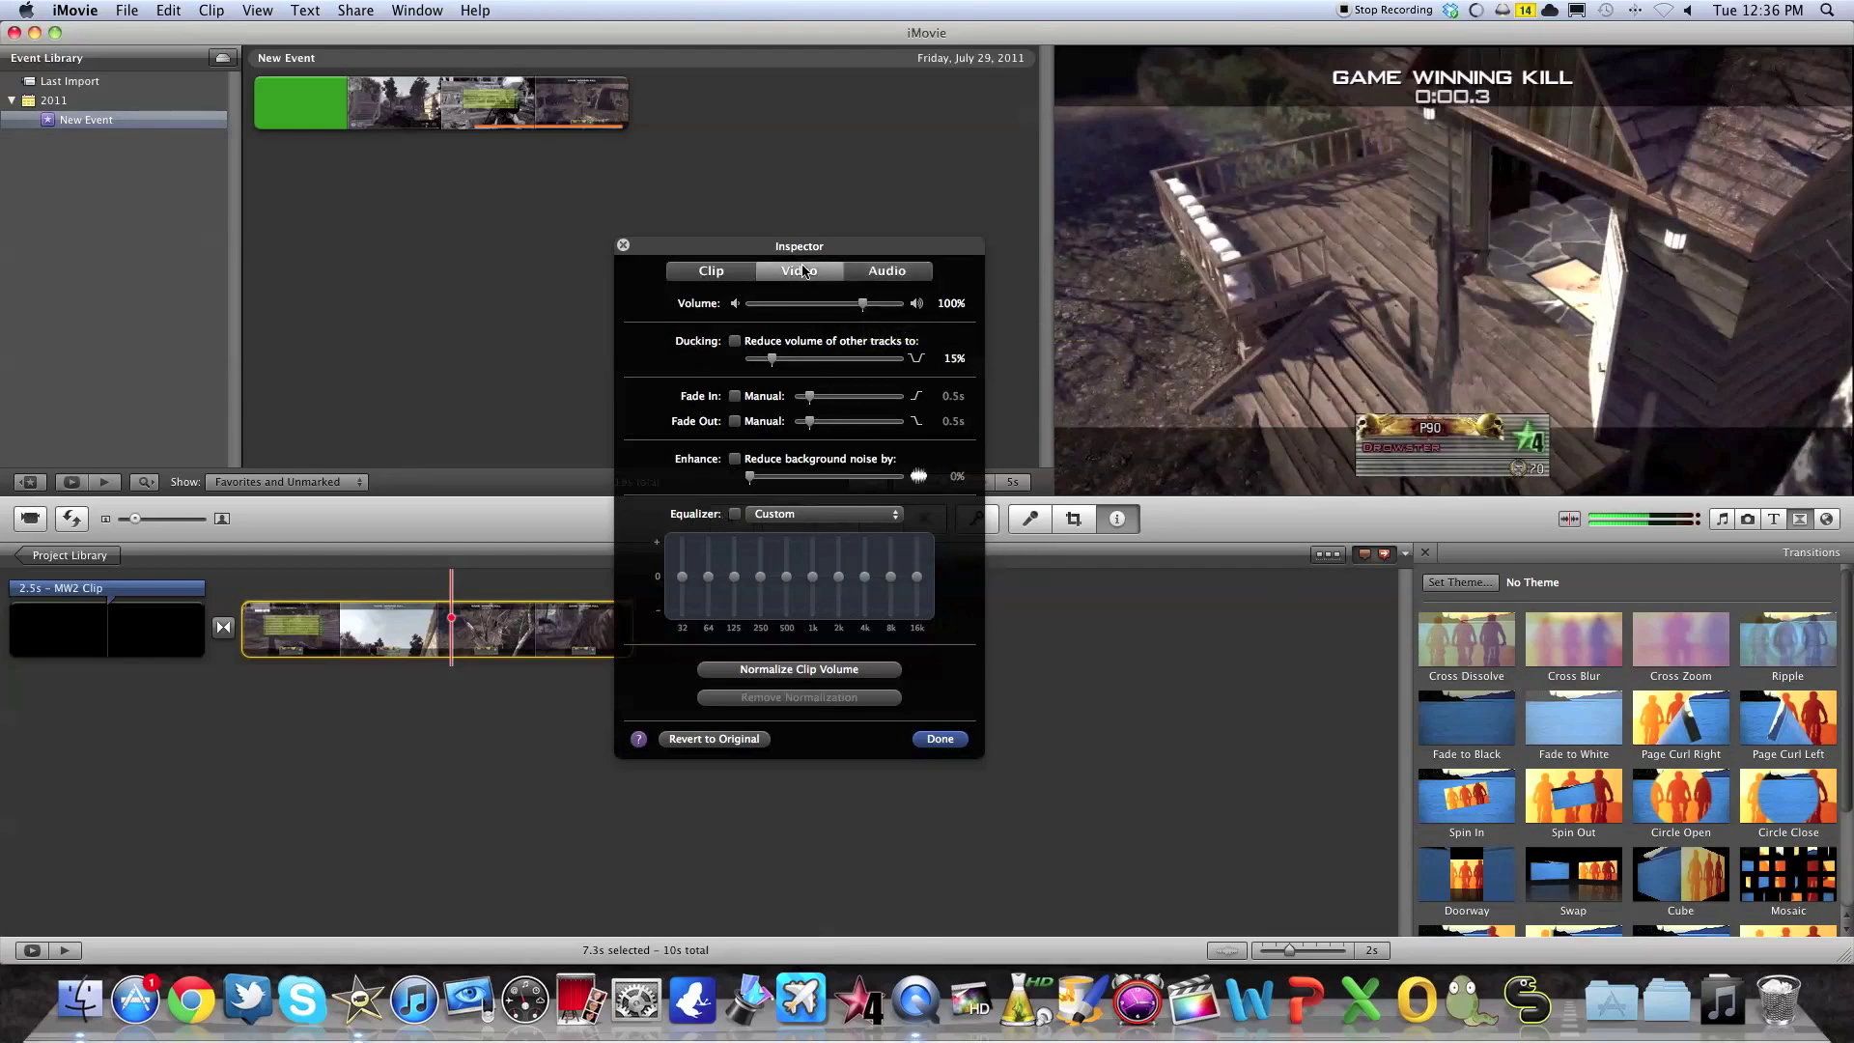
click(918, 716)
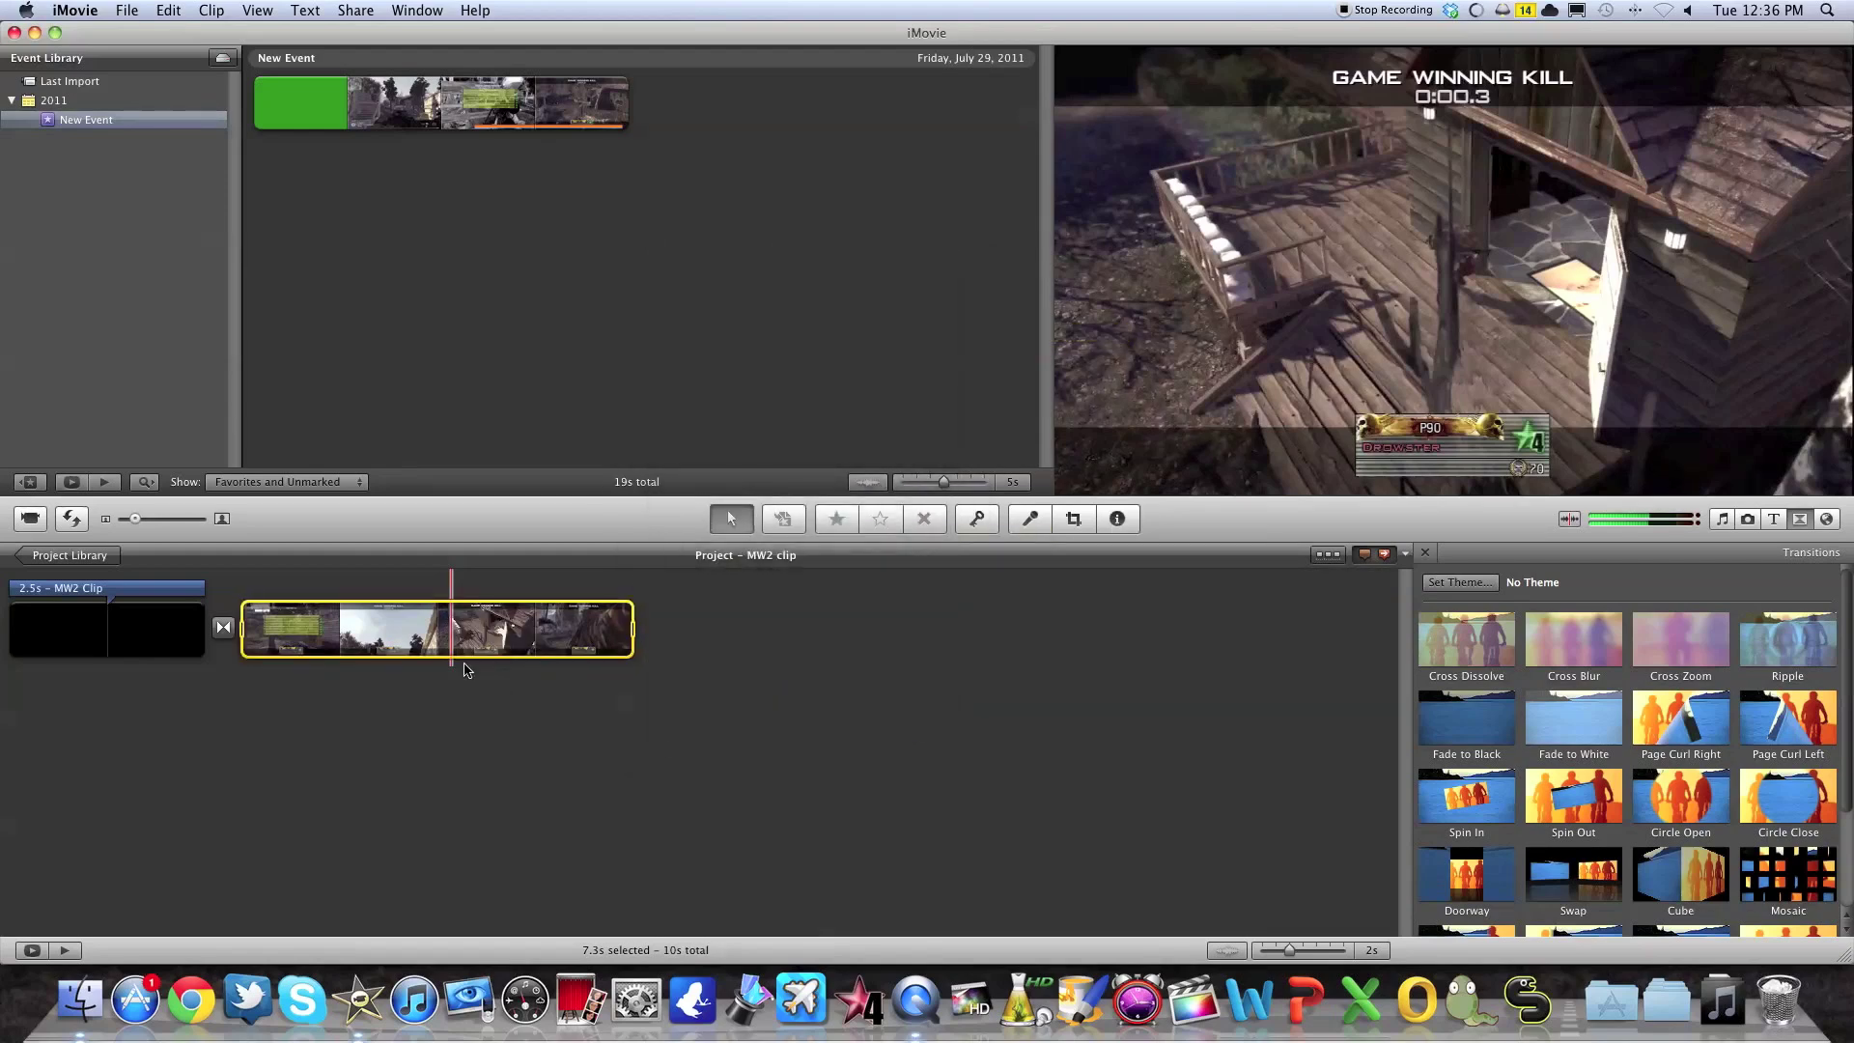
click(357, 670)
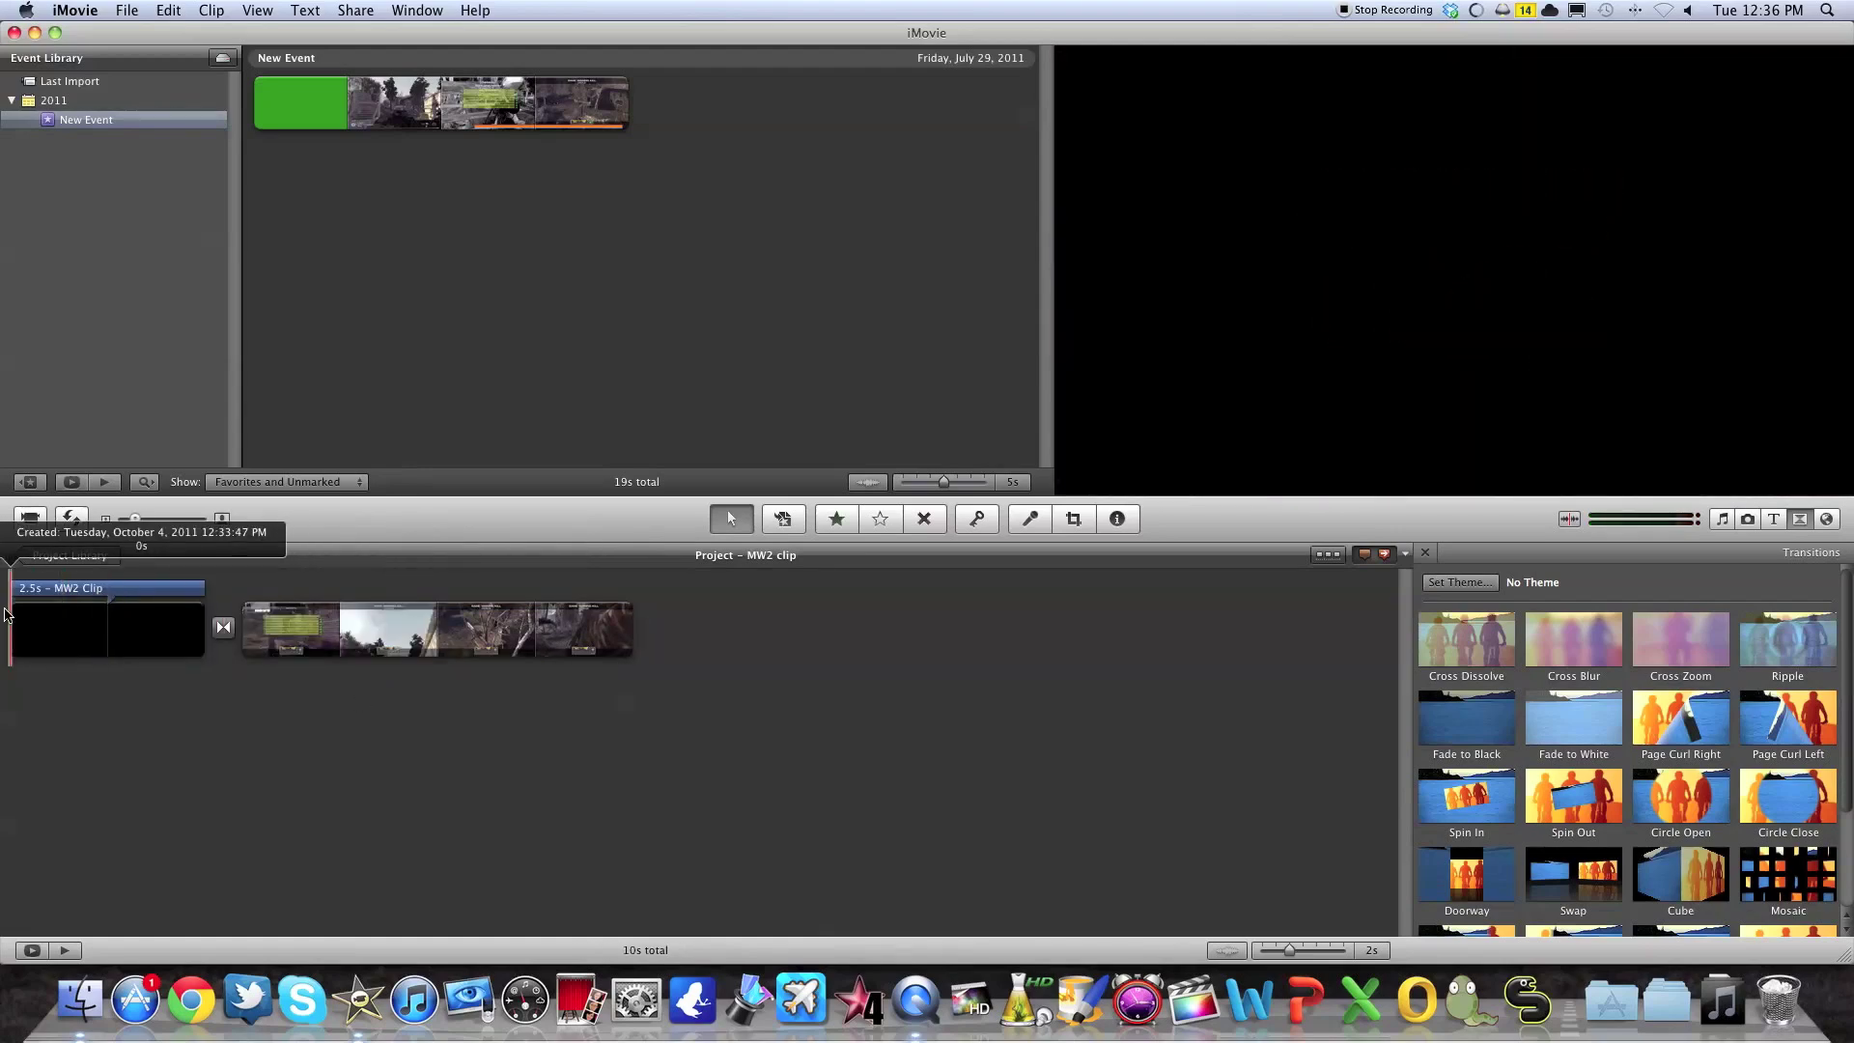
key(space)
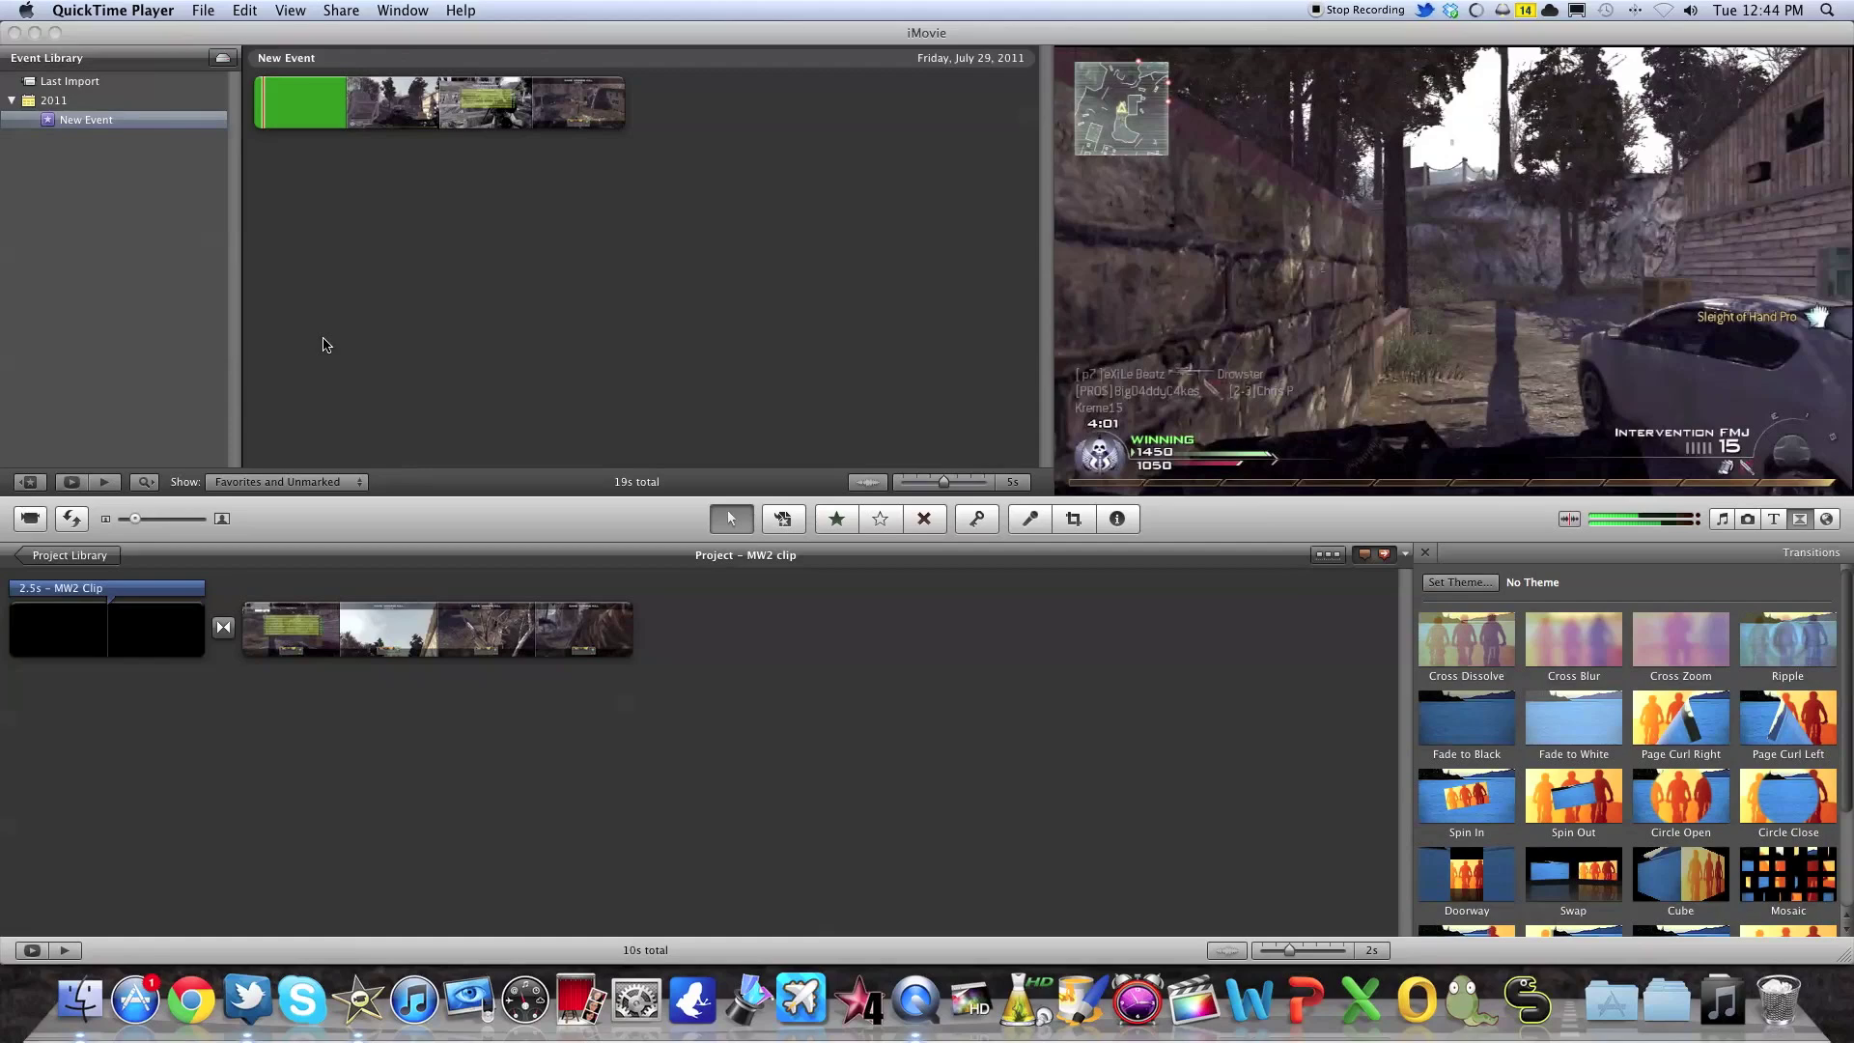
click(681, 629)
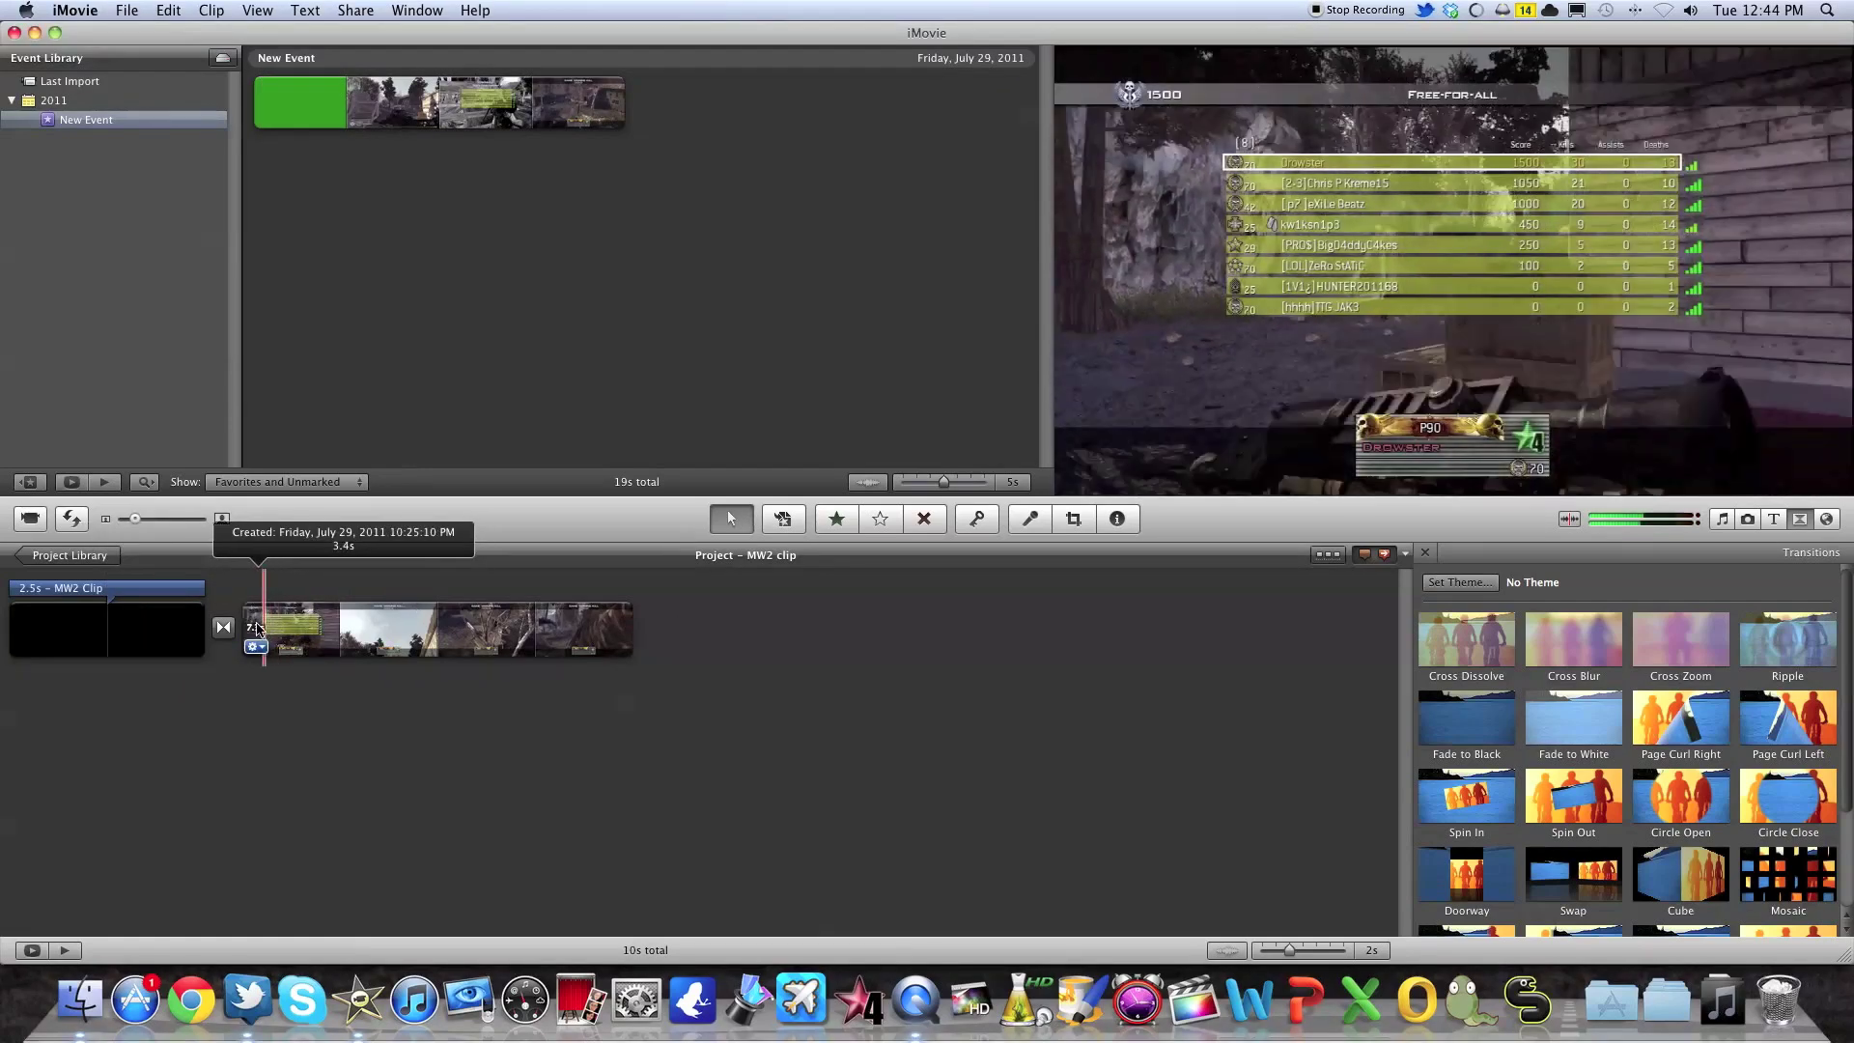
key(XF86AudioMute)
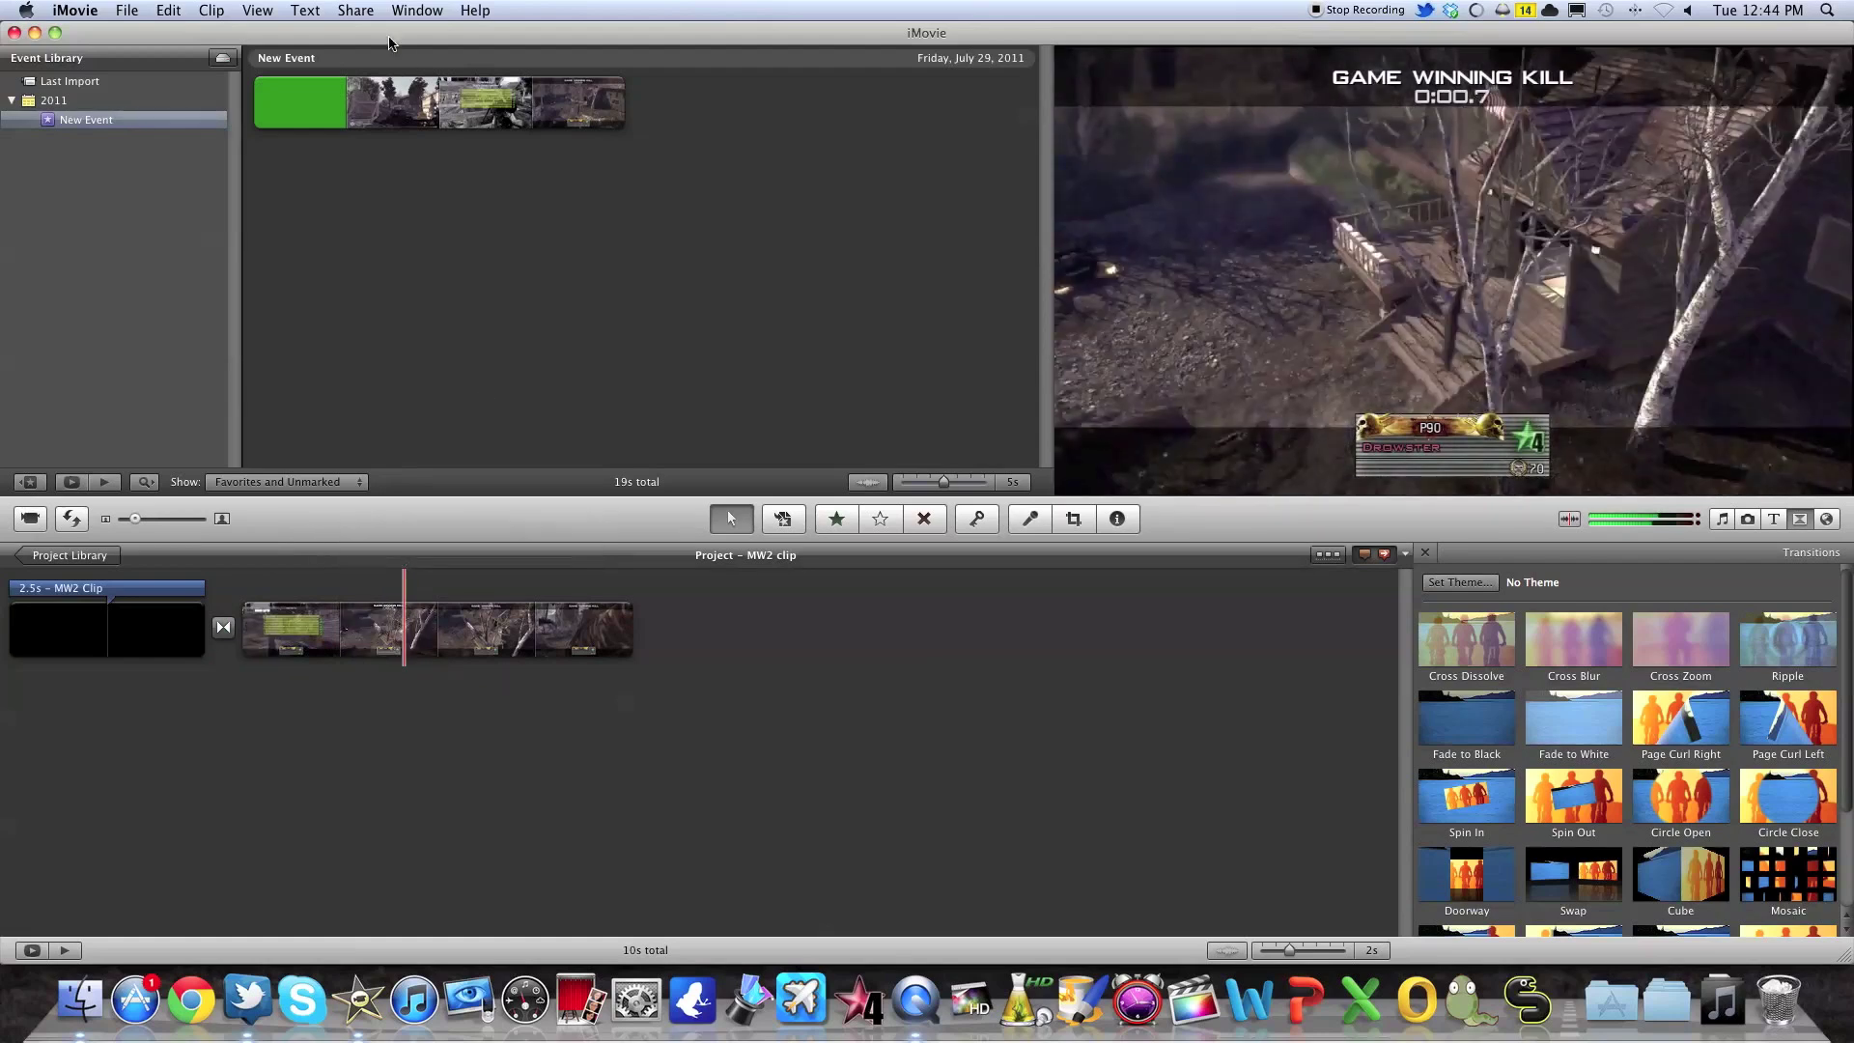
click(357, 11)
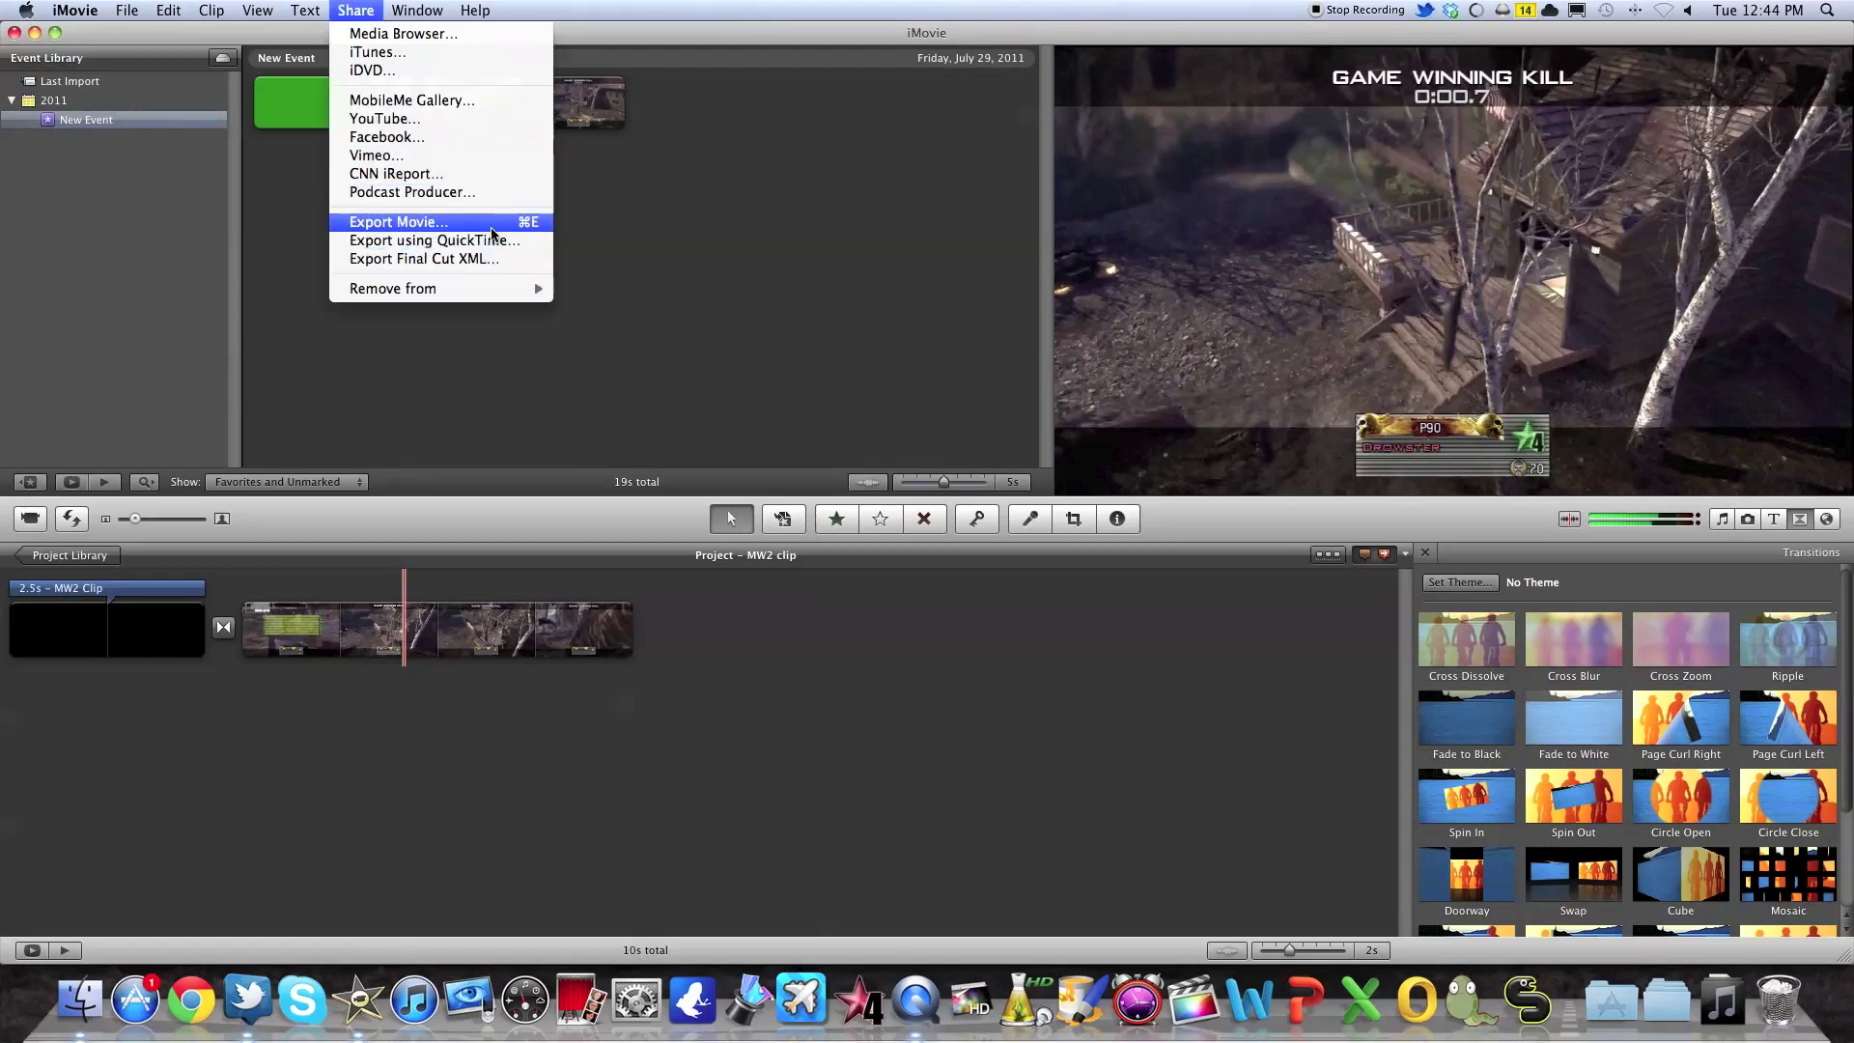
Export the movie as MW2 clip to the Desktop at HD 720p (1280x720).
click(493, 235)
scroll(519, 290, down, 2)
click(517, 251)
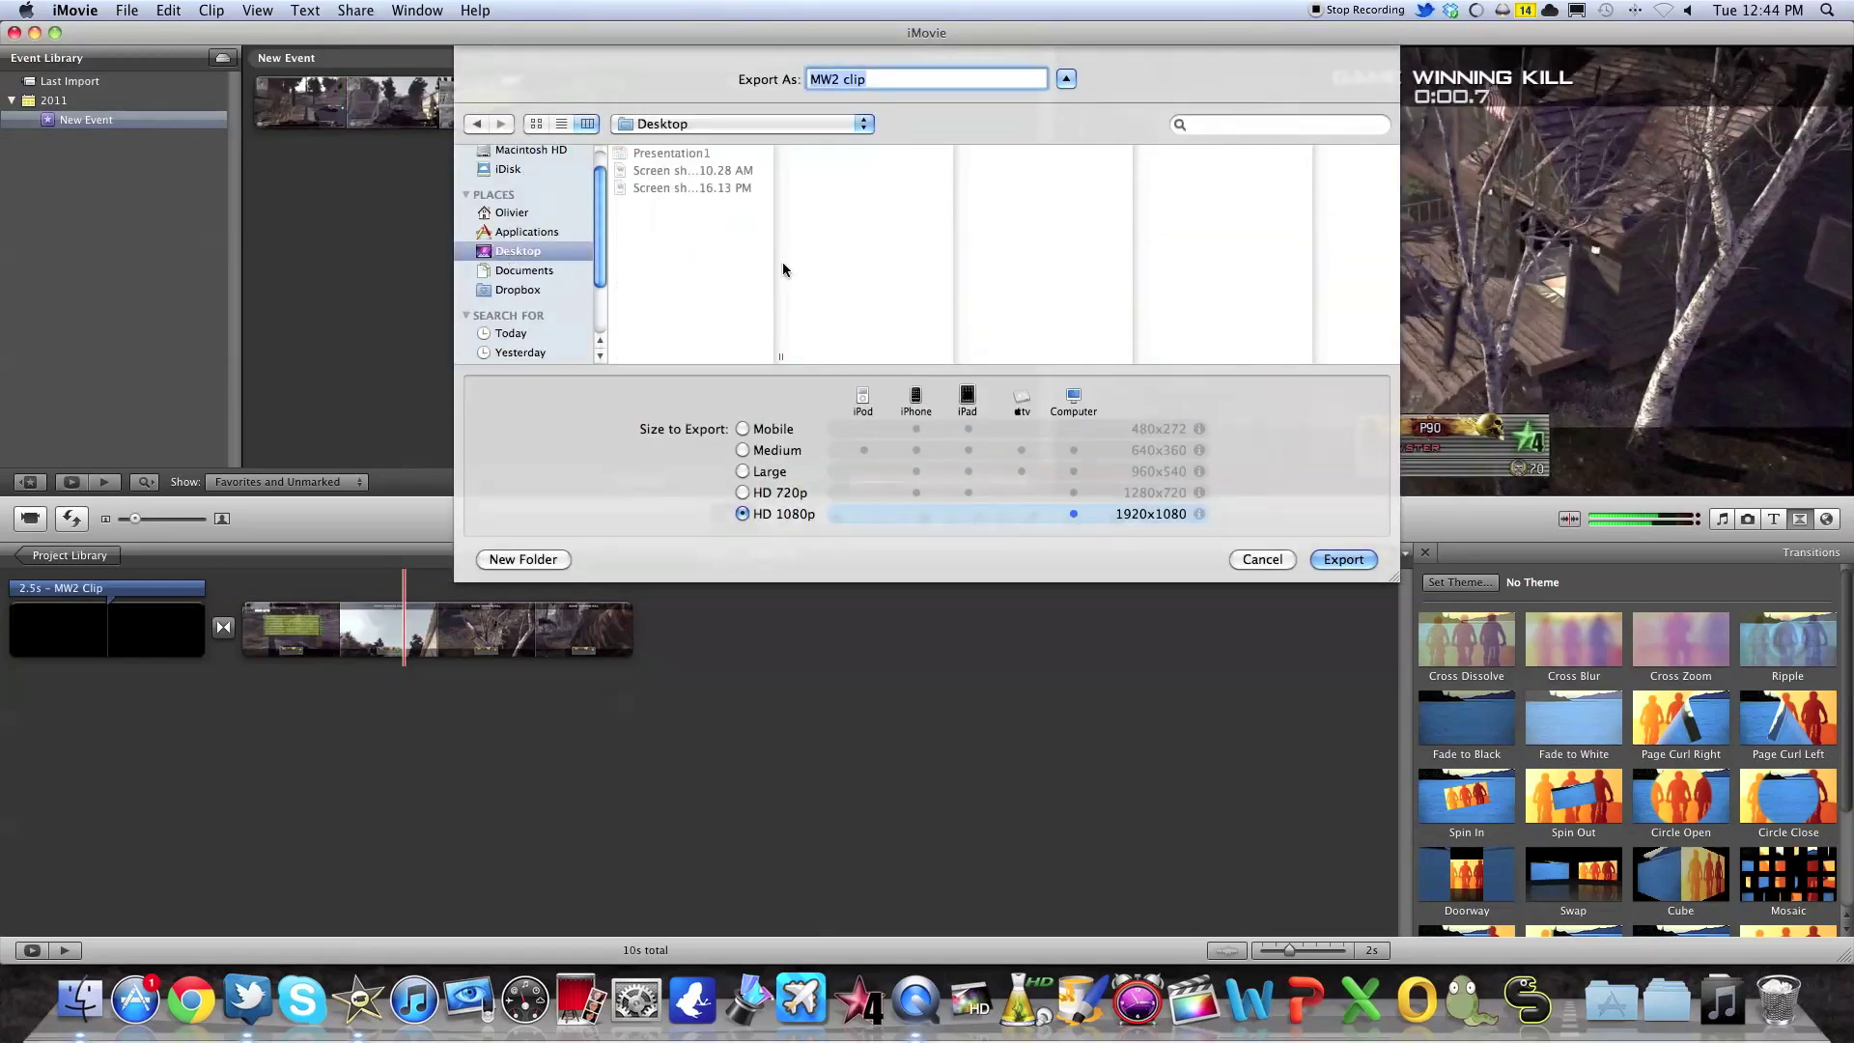
click(770, 492)
click(1342, 559)
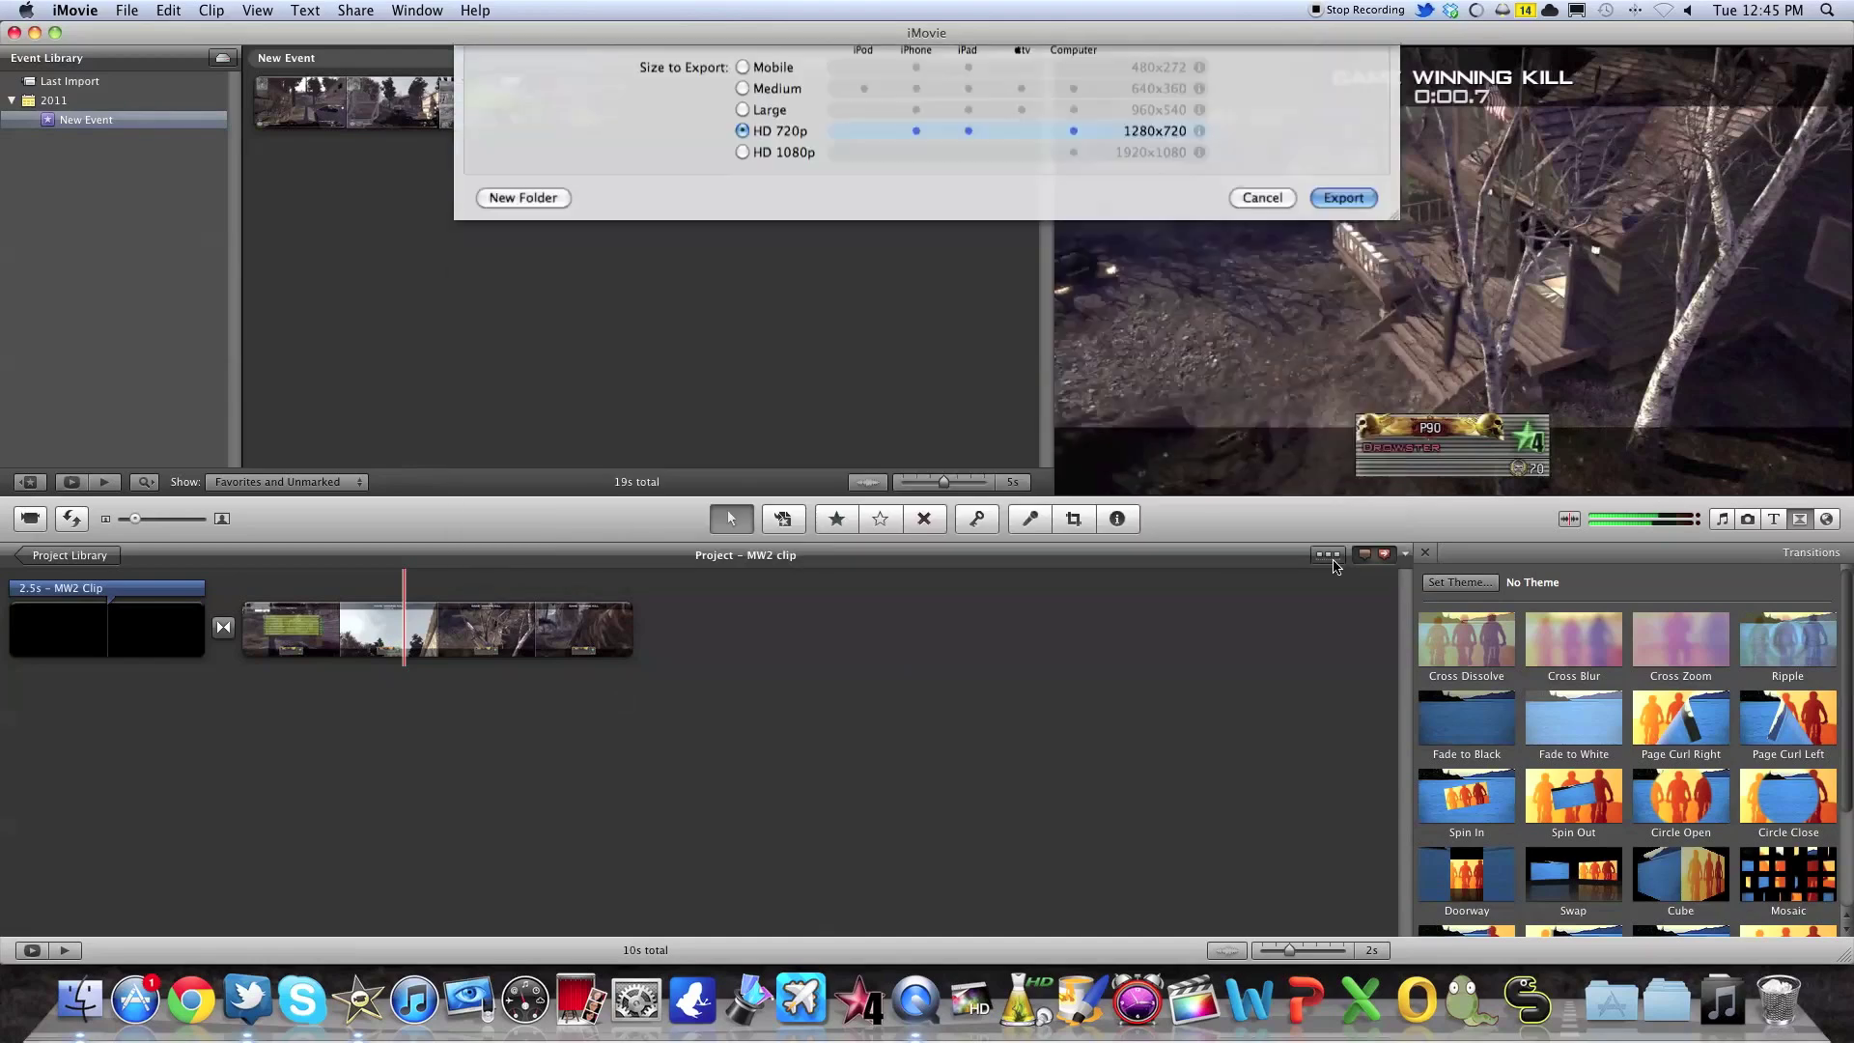